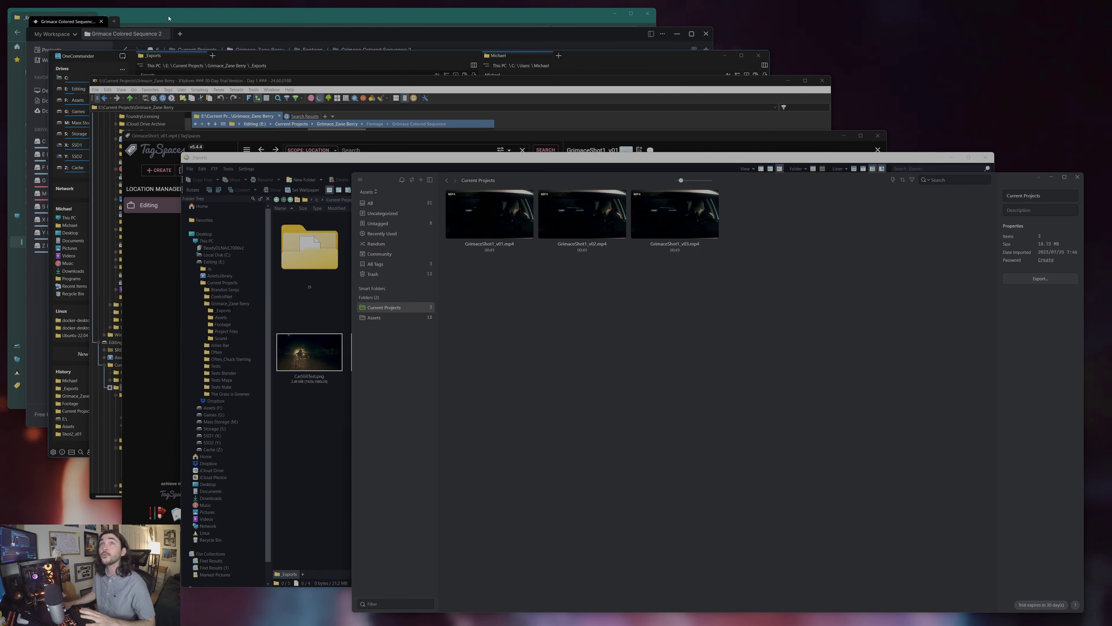
Step: Play the GrimaceShot1_v01.mp4 preview, then step through v02 and v03
drag(169, 18, 469, 180)
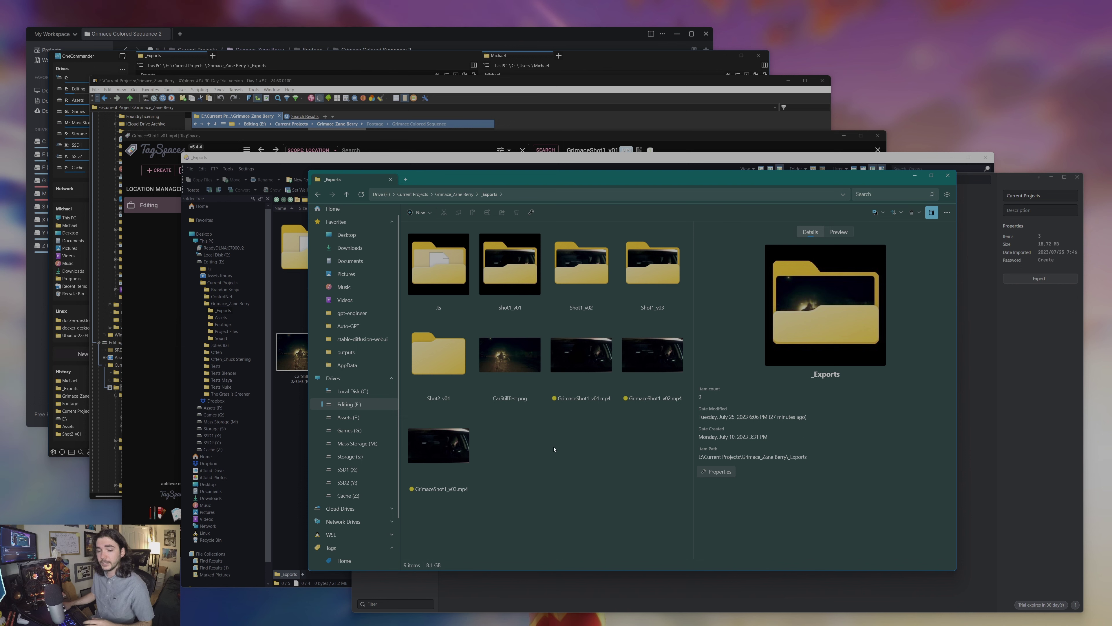
click(593, 363)
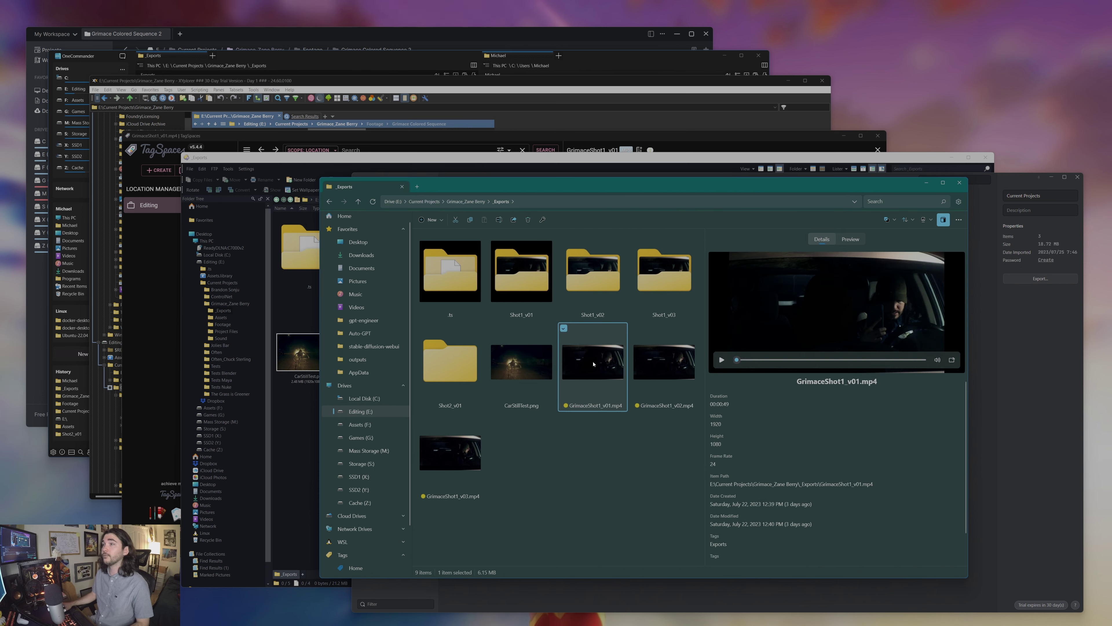
click(721, 361)
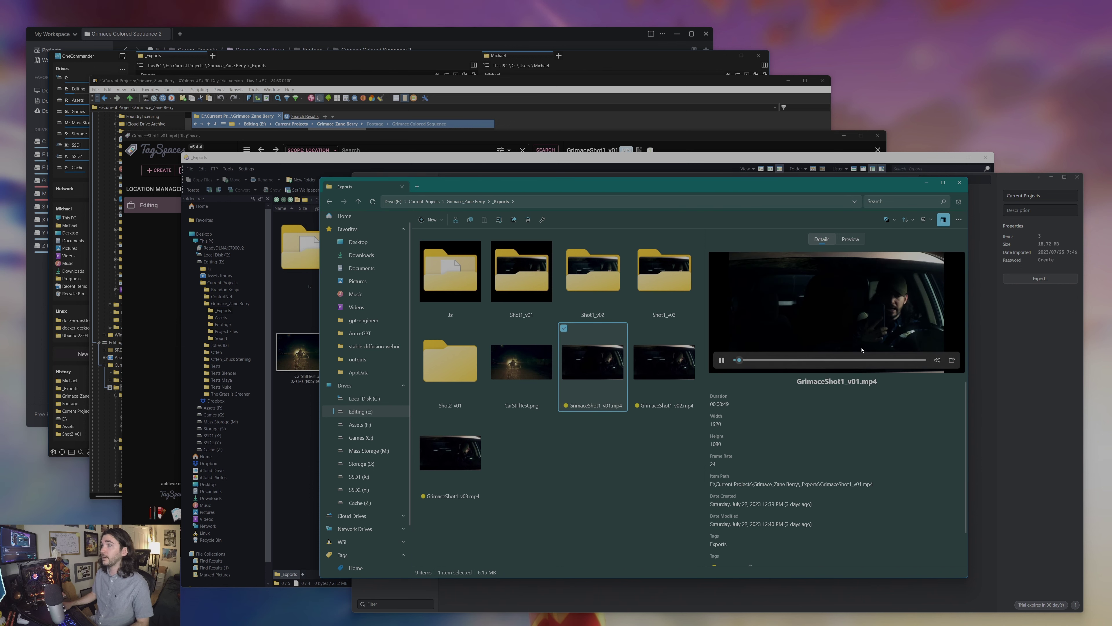
key(Right)
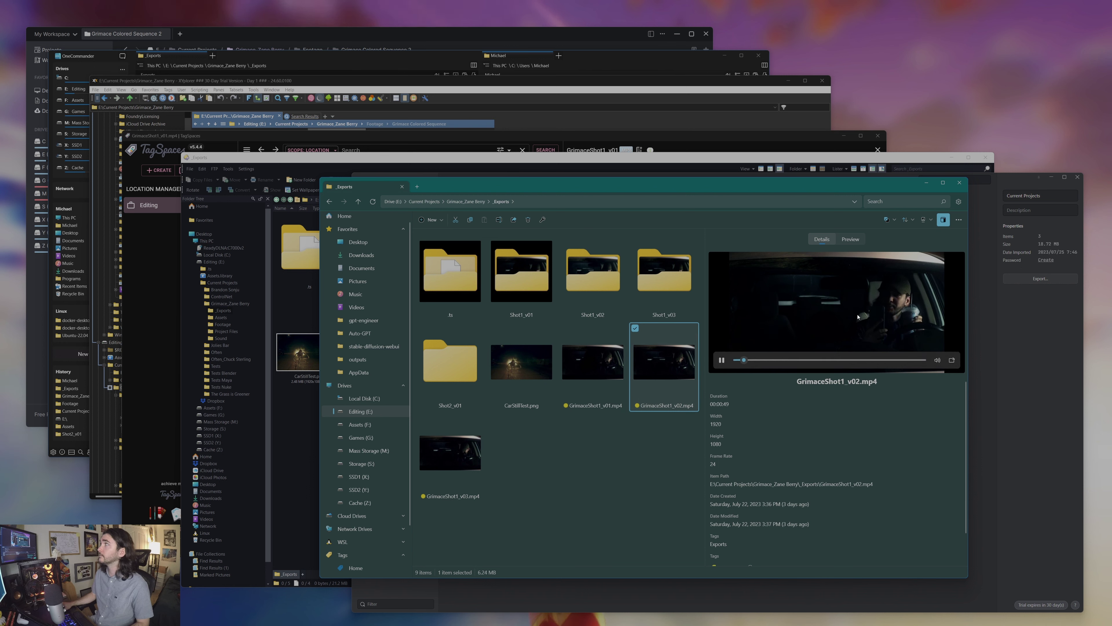
key(Right)
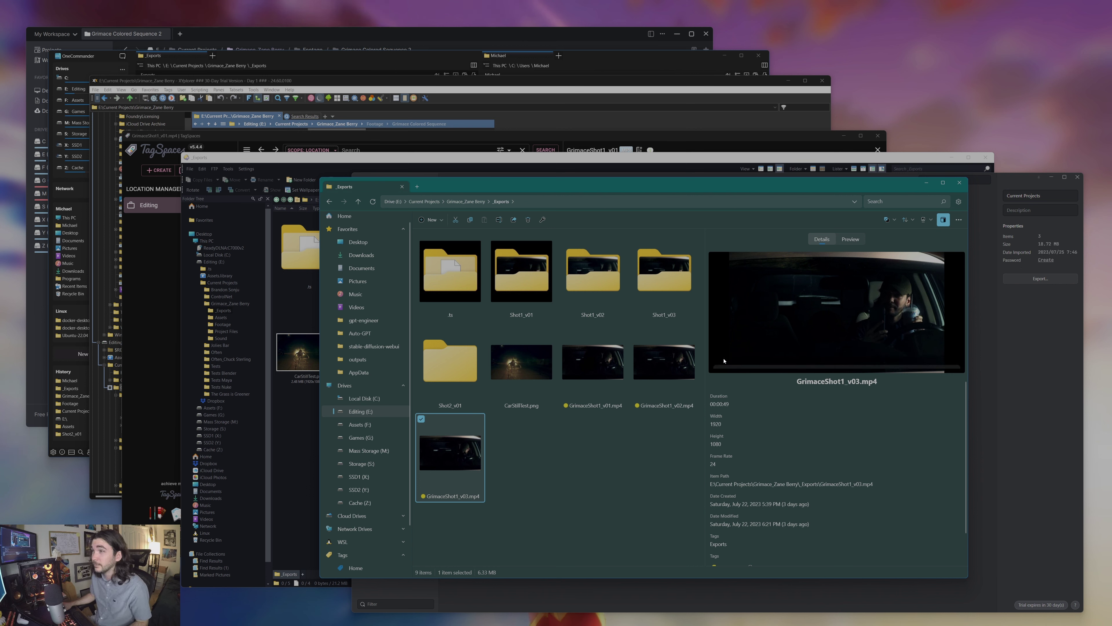
Step: Reselect GrimaceShot1_v02.mp4, play its preview and pause it partway through
click(698, 366)
click(722, 360)
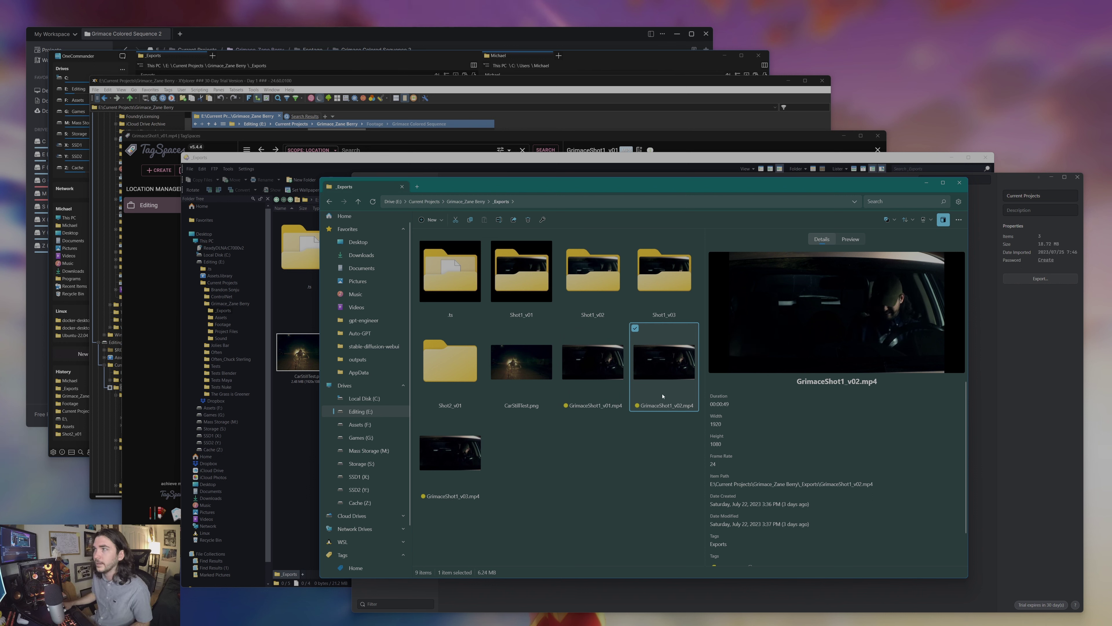
click(722, 360)
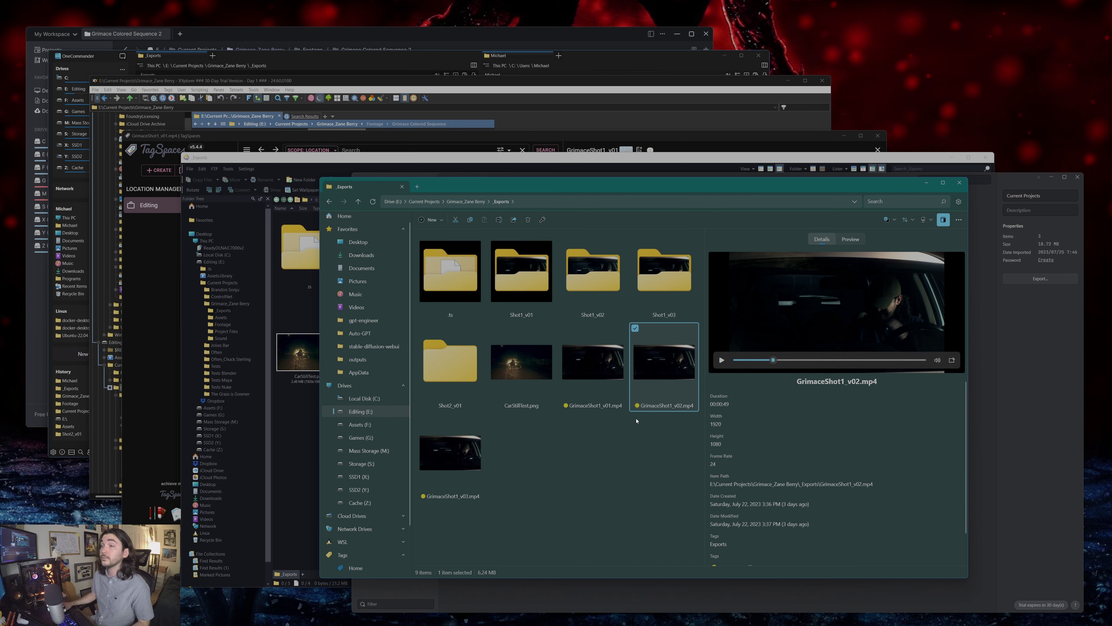
Step: List all files with the Exports sidebar tag, then return to the _Exports folder
scroll(350, 508, down, 2)
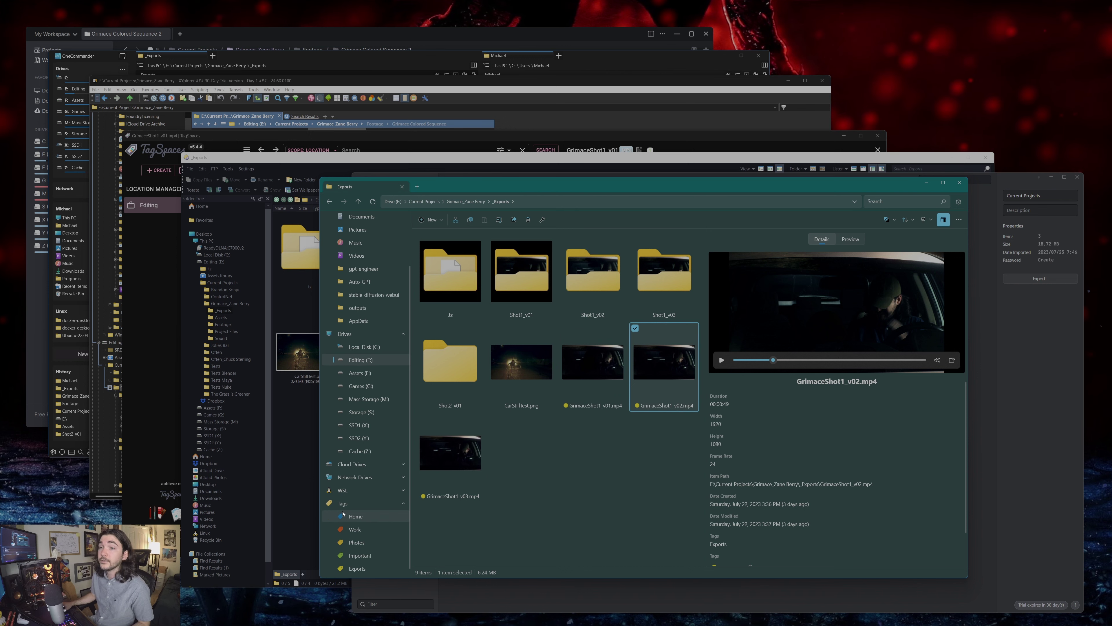
click(357, 569)
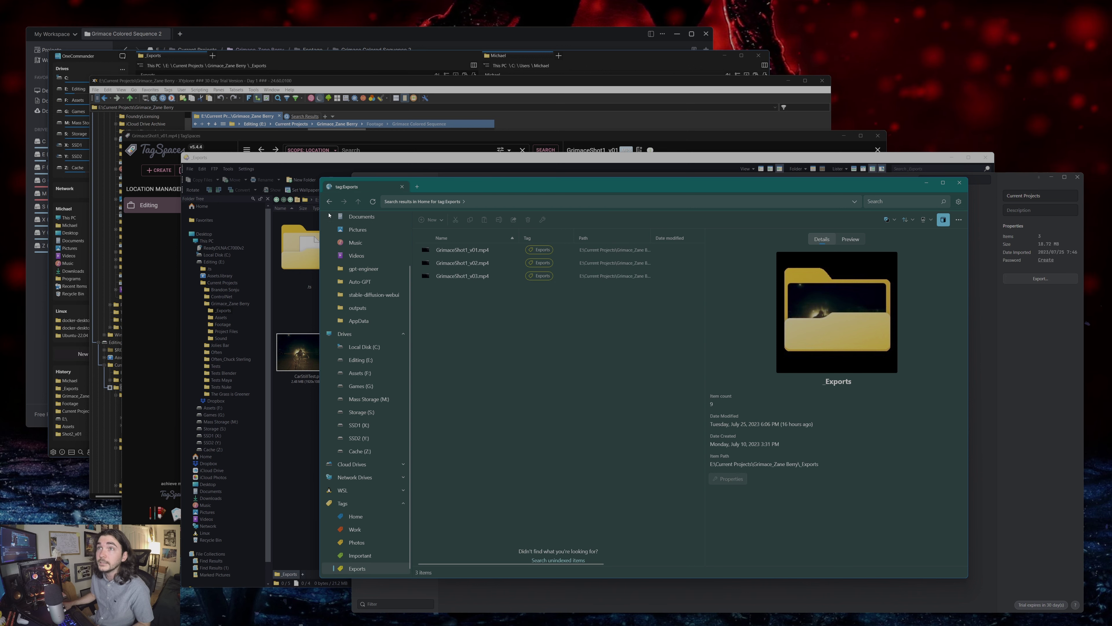
click(329, 202)
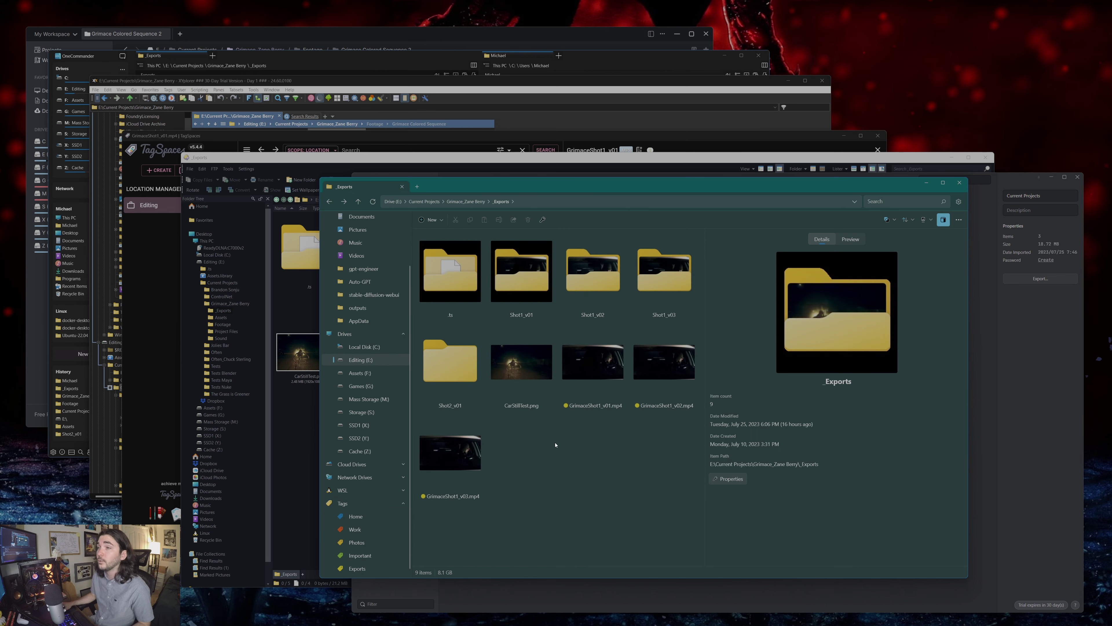
Step: Search the folder for 'tag:exports' to list the tagged mp4 files
click(875, 201)
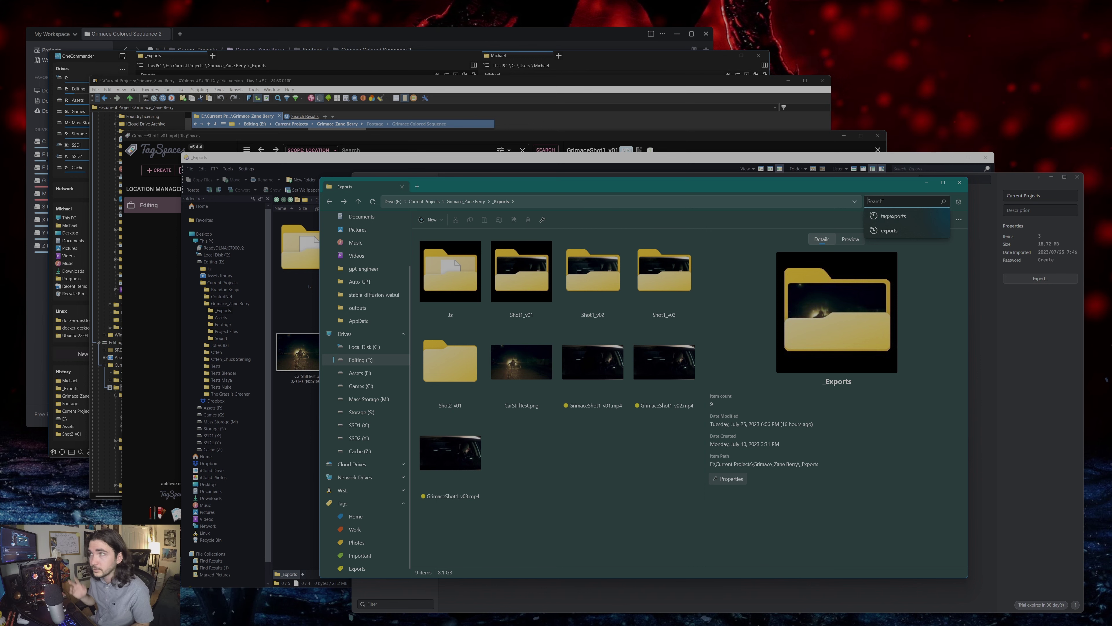
text(tag:)
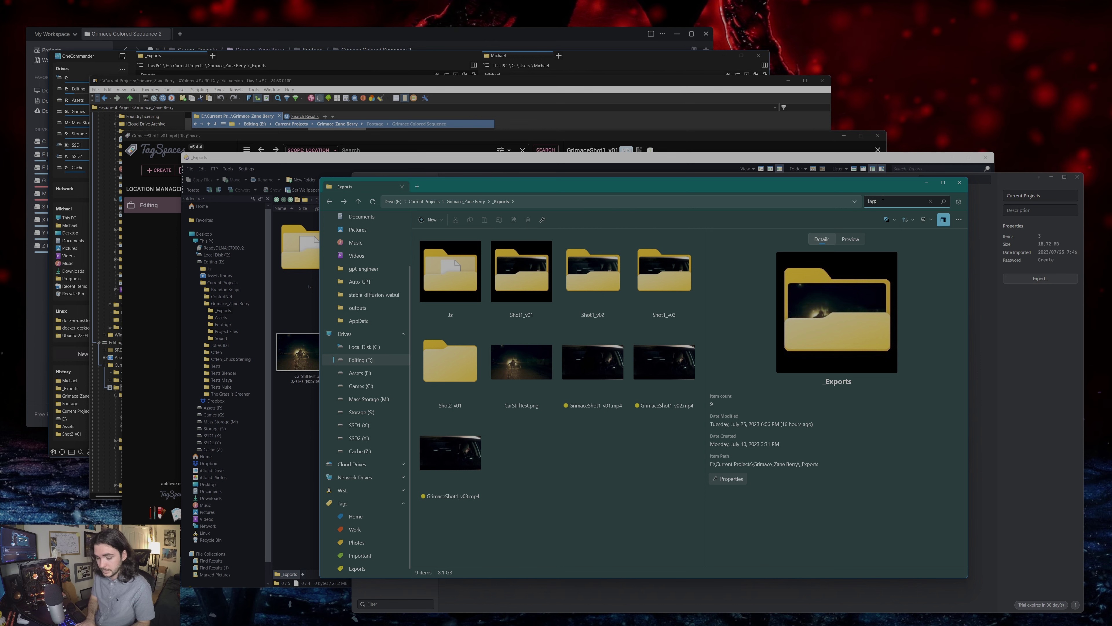
text(export)
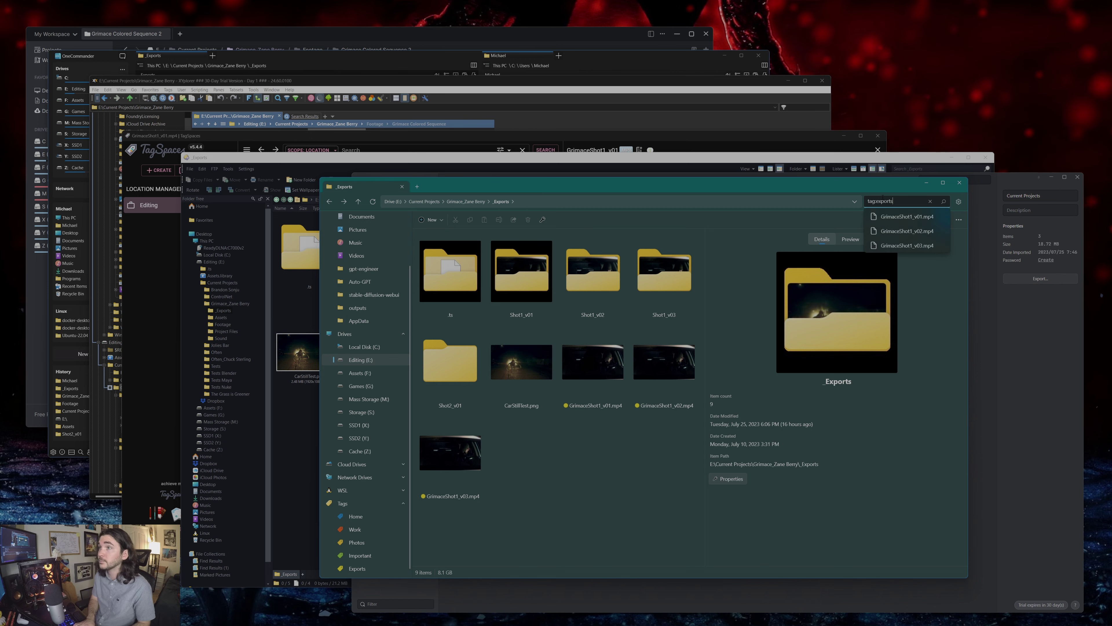
text(s)
key(Return)
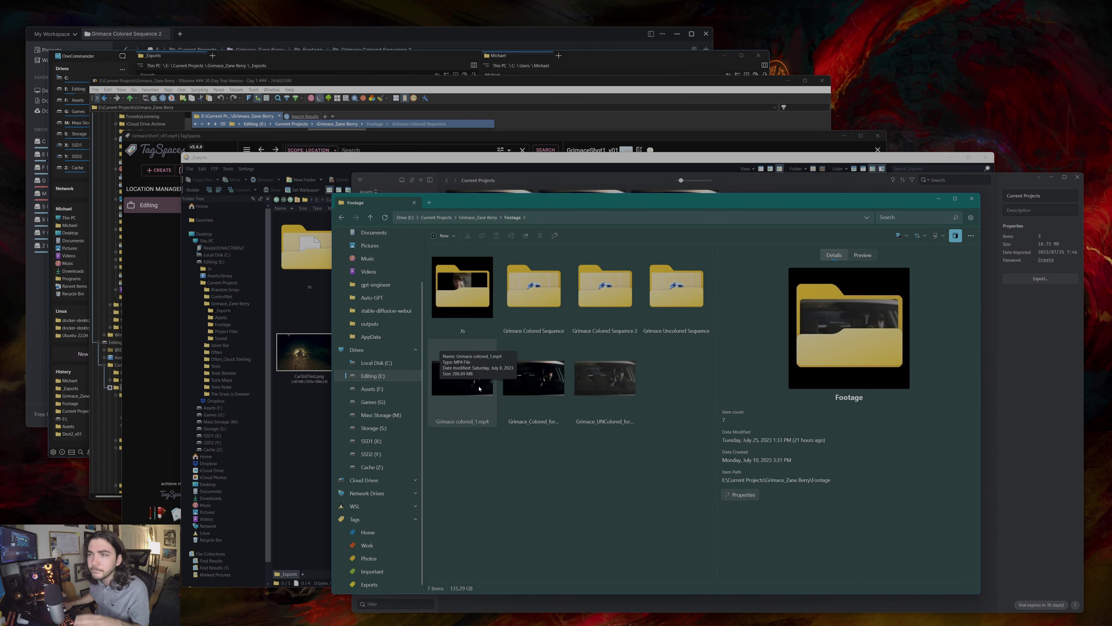
Step: Select the Grimace_Colored .mov clip and play its video in the Details pane
click(542, 388)
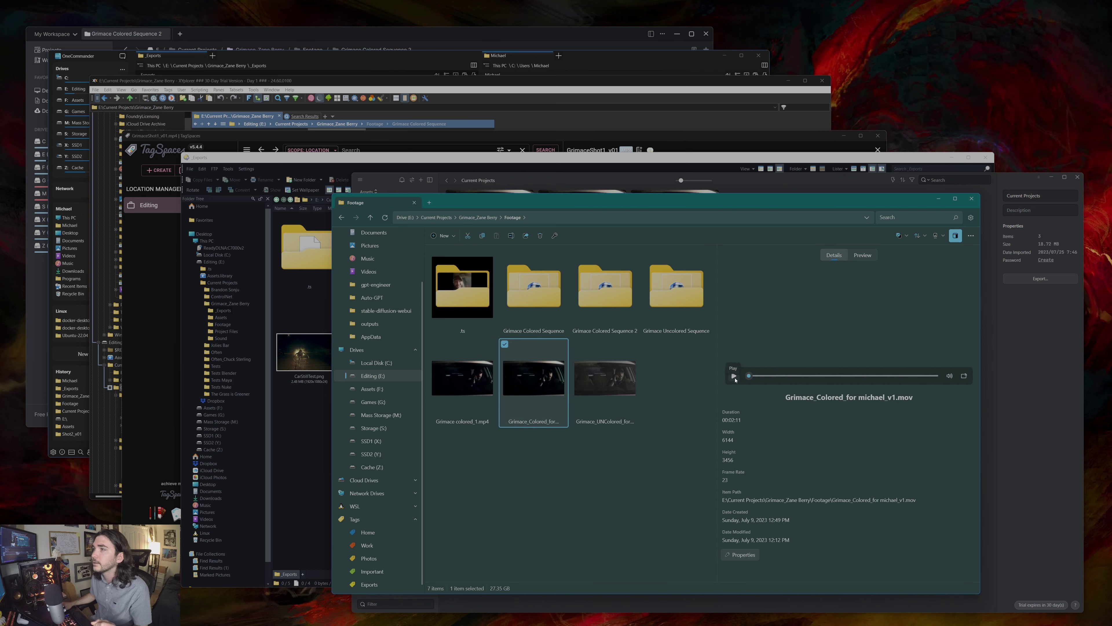
click(734, 376)
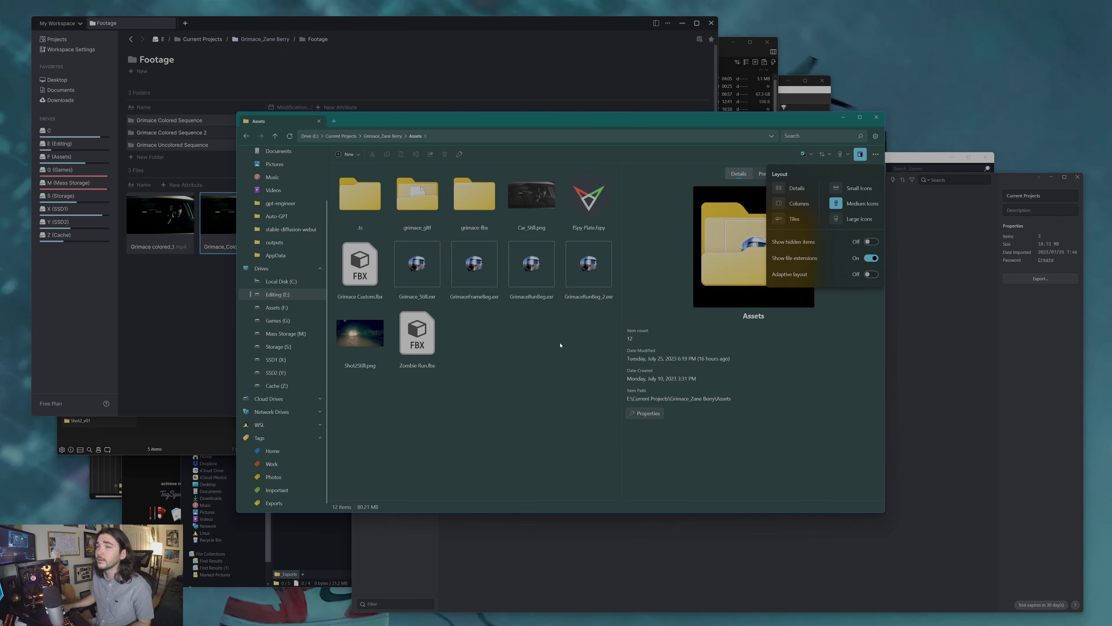
click(491, 272)
click(491, 273)
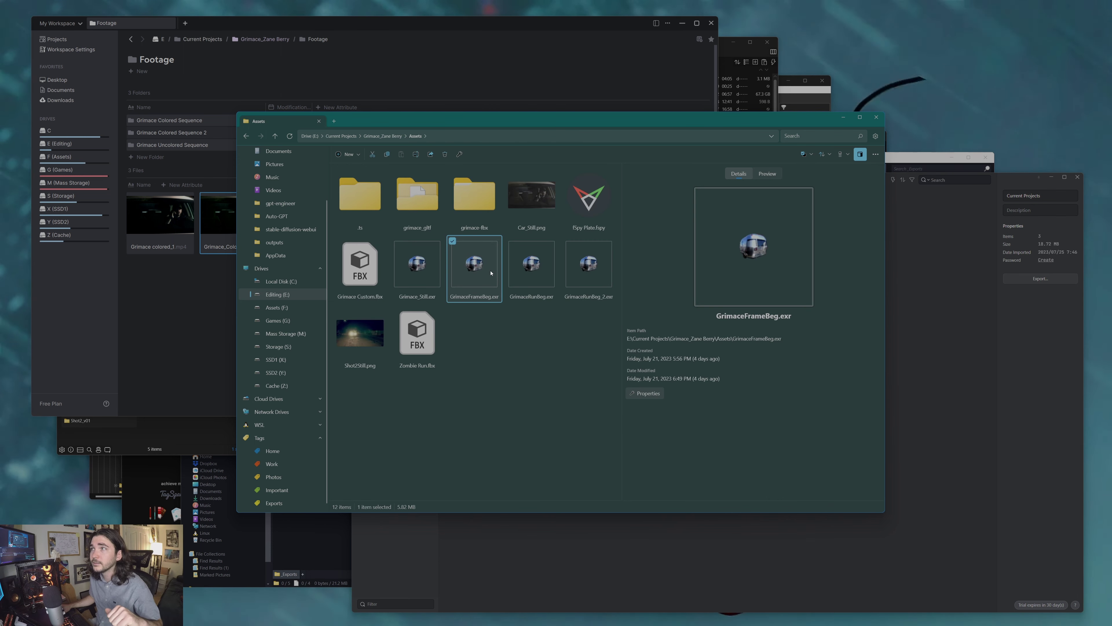
click(365, 269)
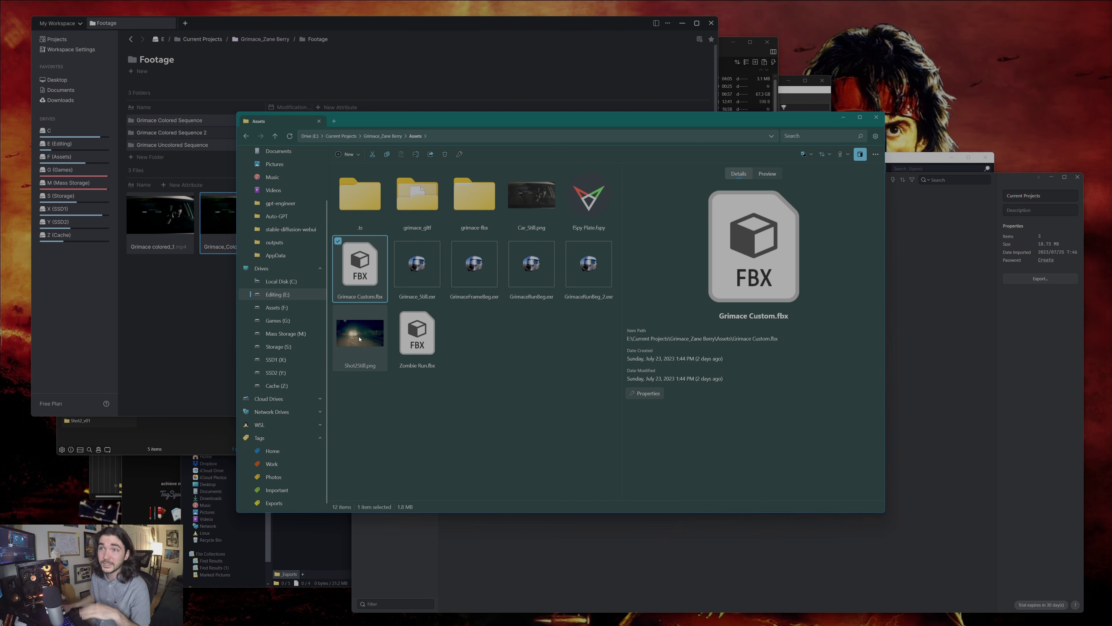
key(Down)
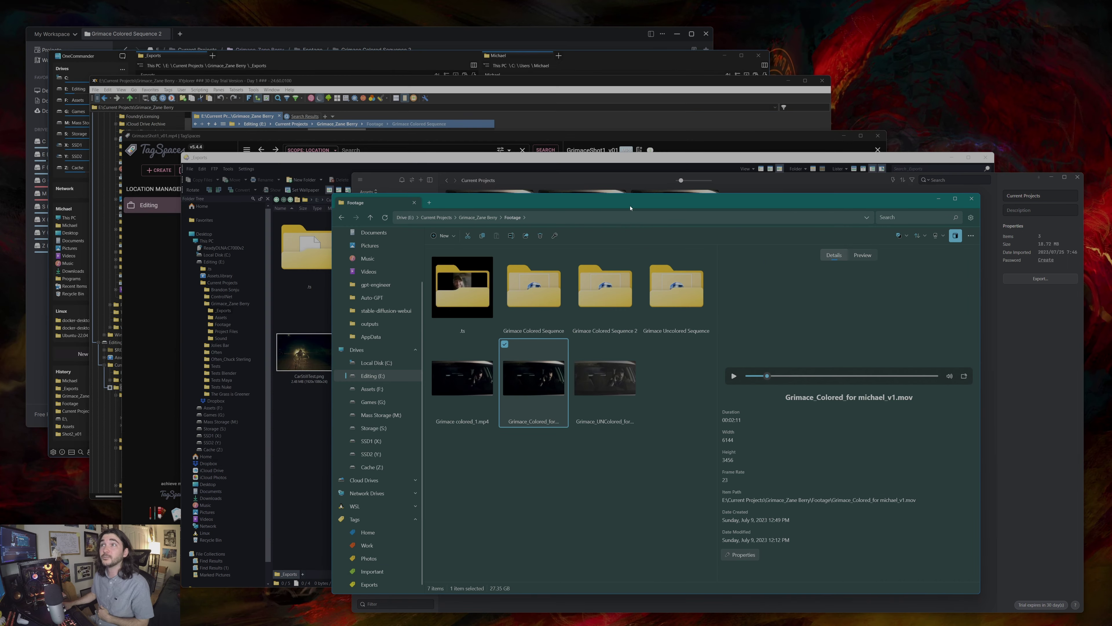
Step: Move the Files window to the top-left and place Anchorpoint in the centre
drag(631, 208, 305, 26)
drag(683, 34, 774, 188)
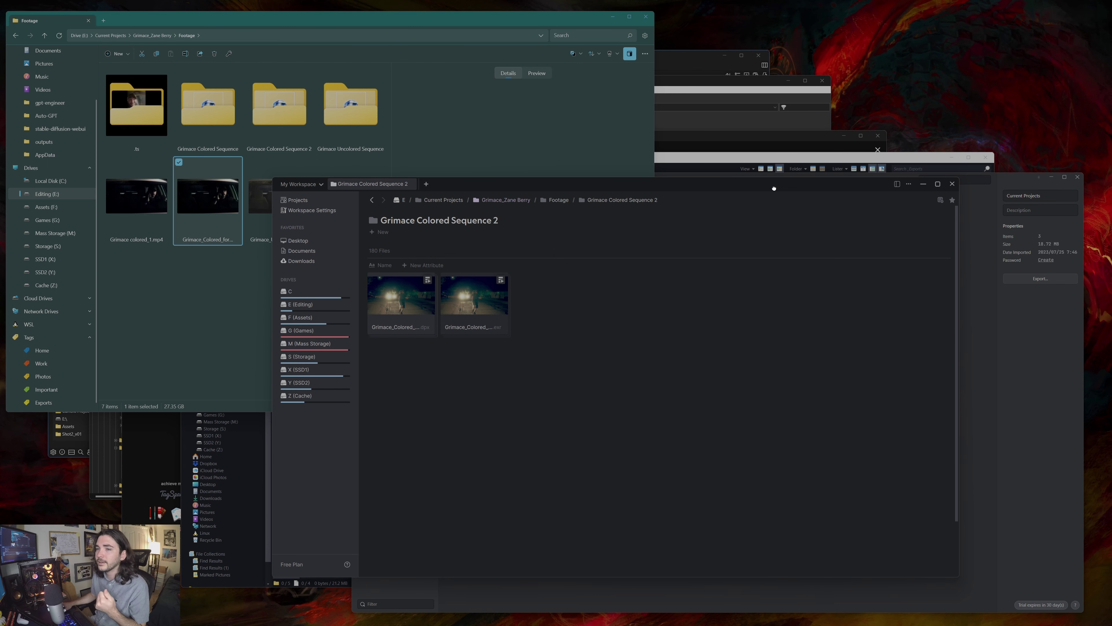
mouse_move(774, 188)
mouse_down()
mouse_move(772, 213)
mouse_move(772, 195)
mouse_move(782, 202)
mouse_up()
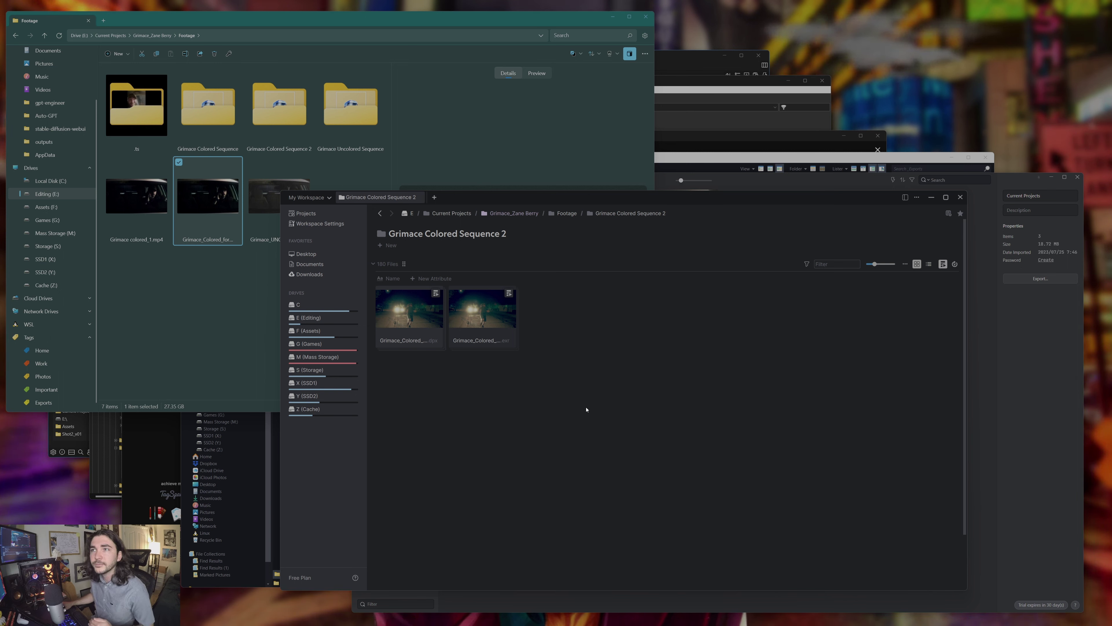
click(436, 278)
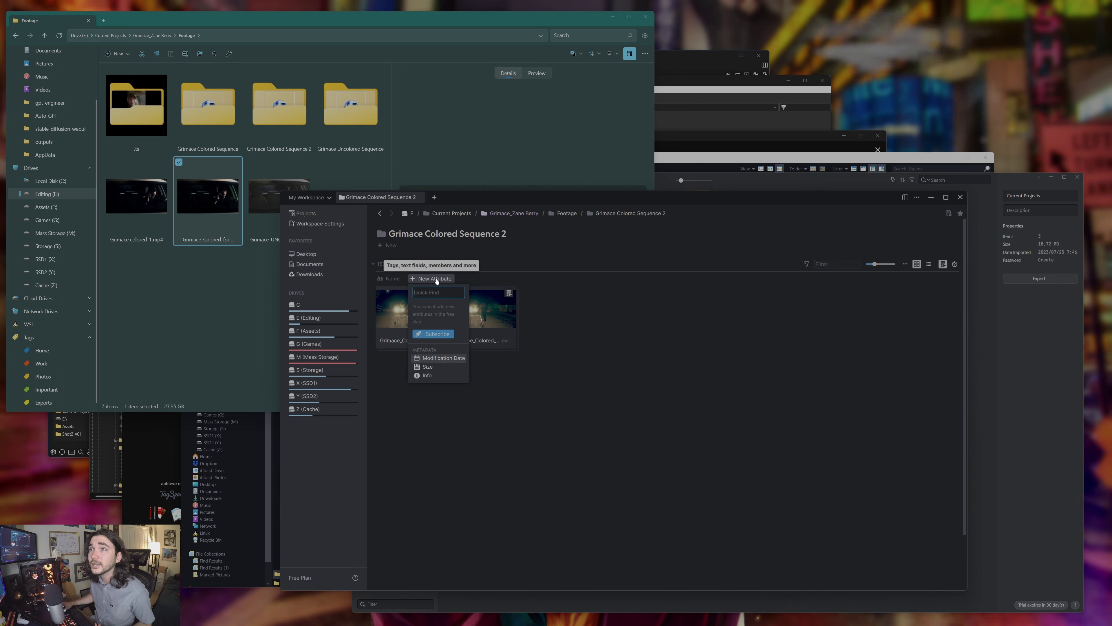
click(573, 400)
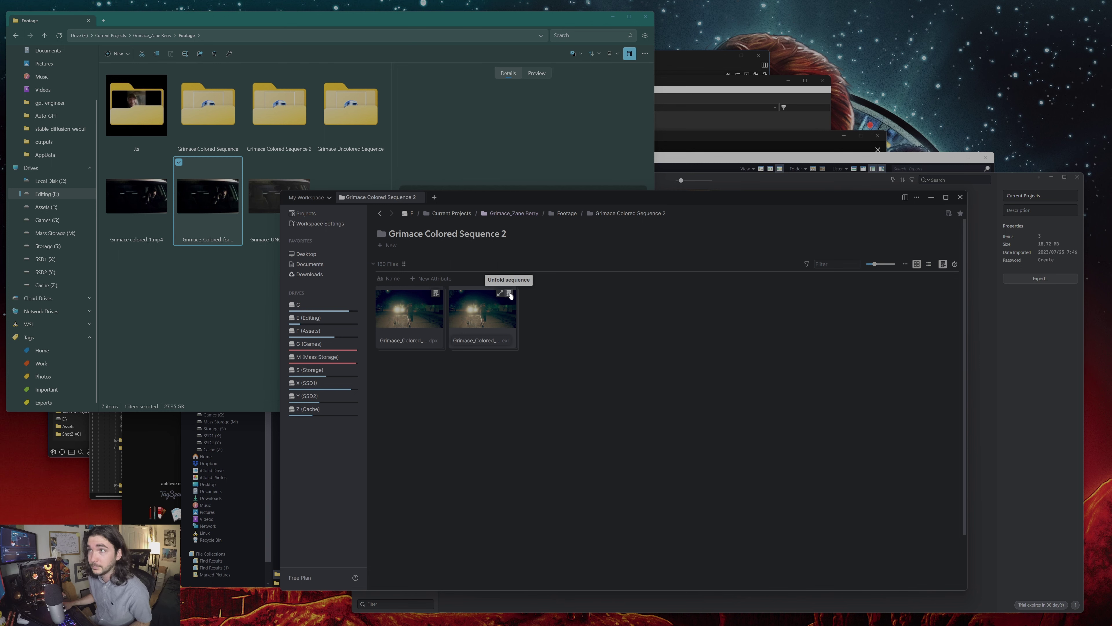
click(509, 294)
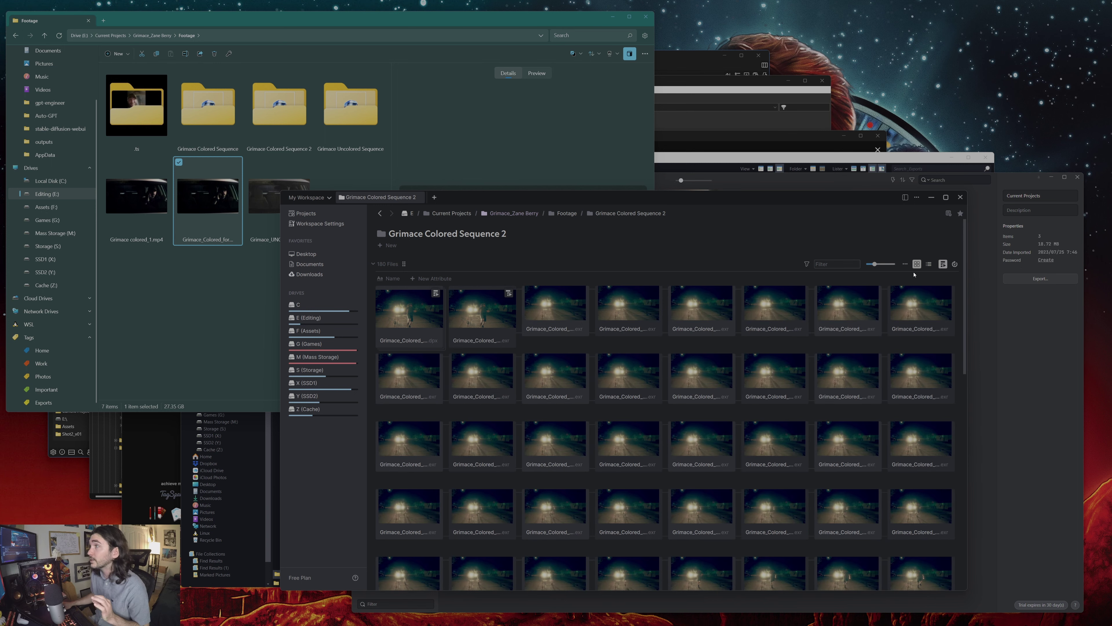
click(943, 265)
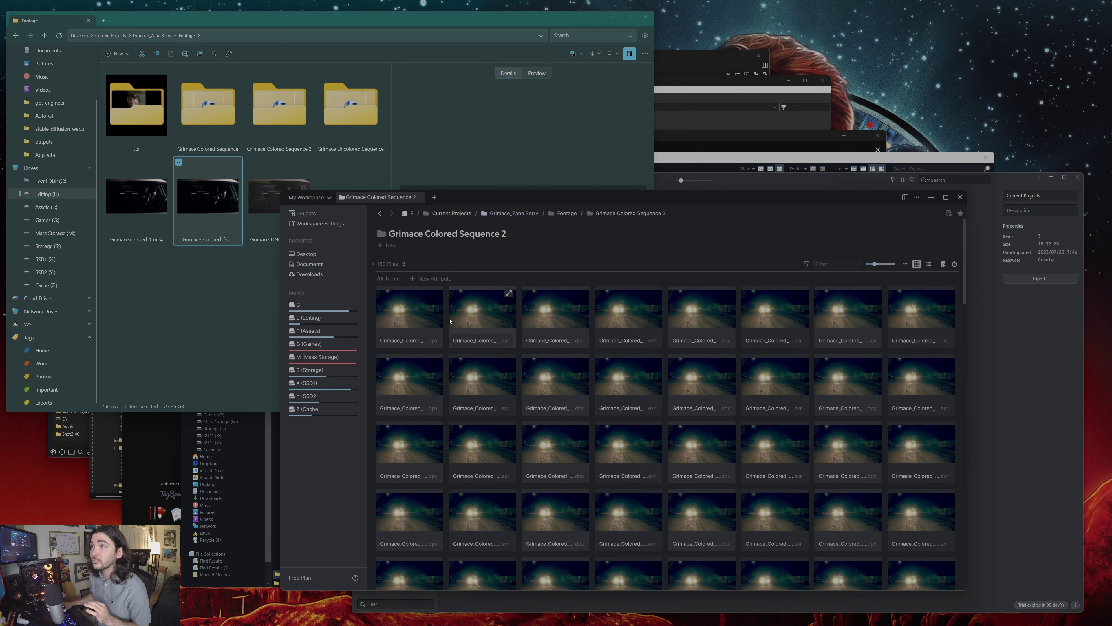
click(942, 264)
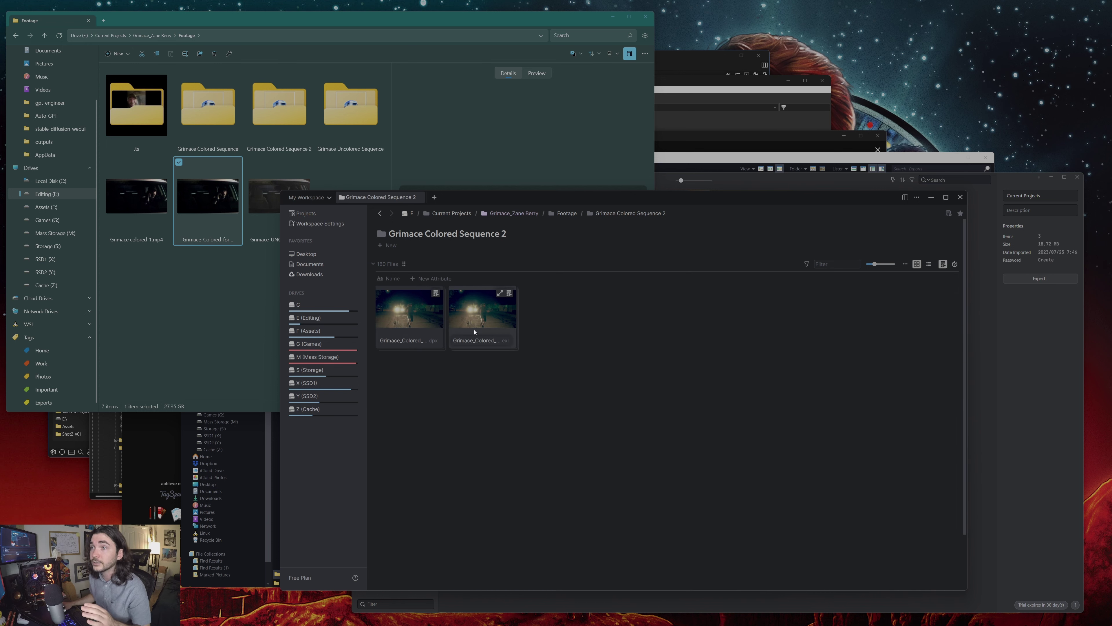
right_click(476, 312)
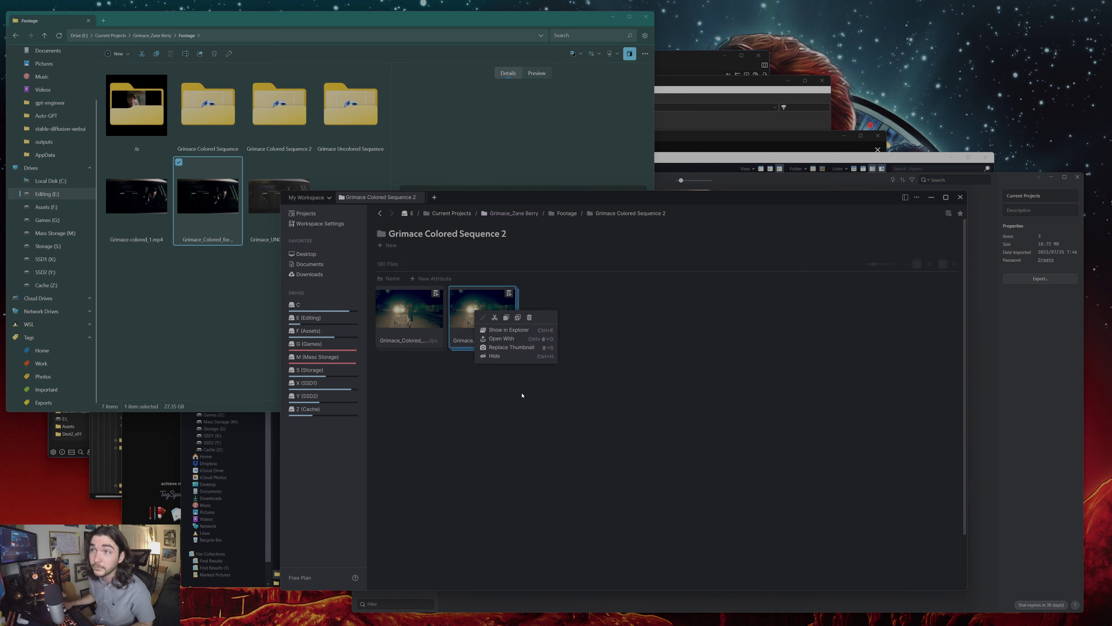
Step: Deselect the .exr sequence in Grimace Colored Sequence 2, dismissing its actions
click(537, 418)
click(537, 418)
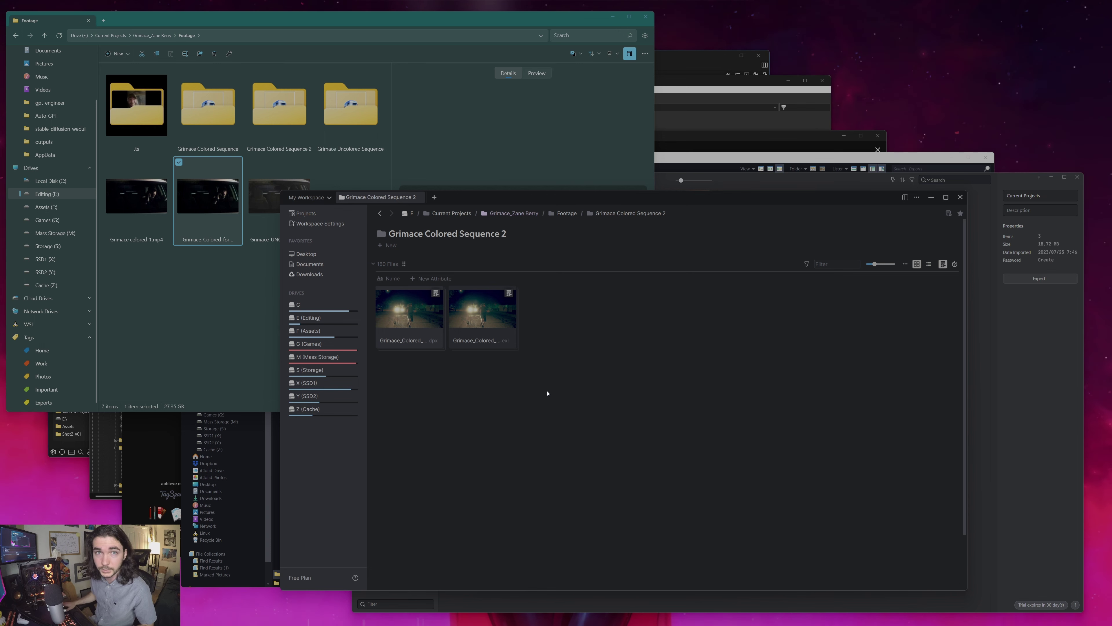
Step: Move the workspace window, go to _Exports and preview GrimaceShot1_v02 and v03
drag(546, 197, 268, 60)
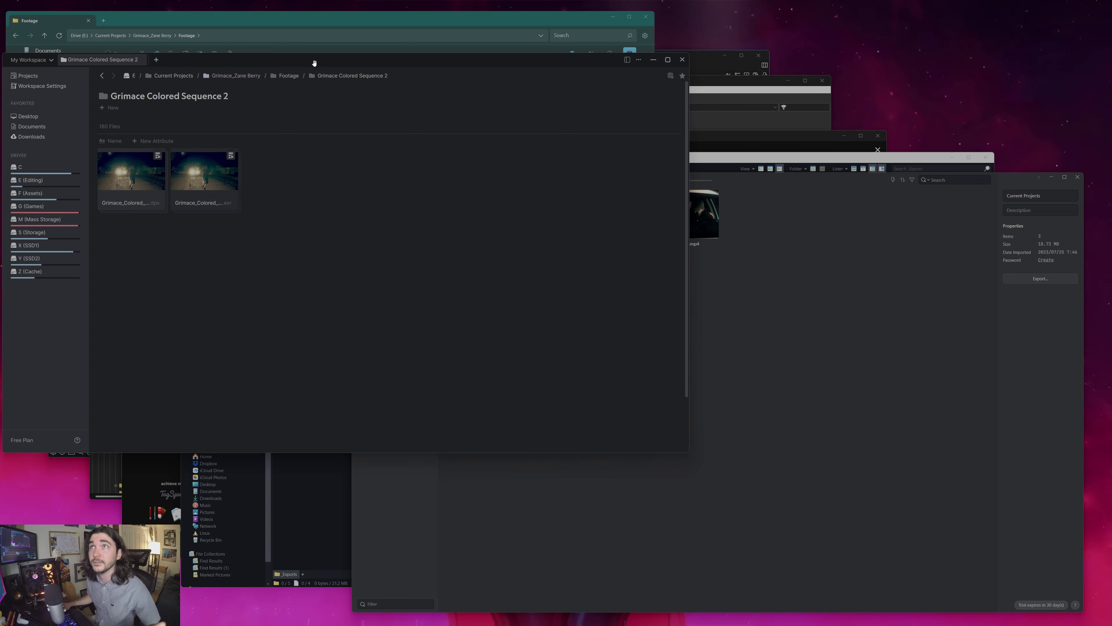
drag(314, 64, 572, 160)
key(alt+Left)
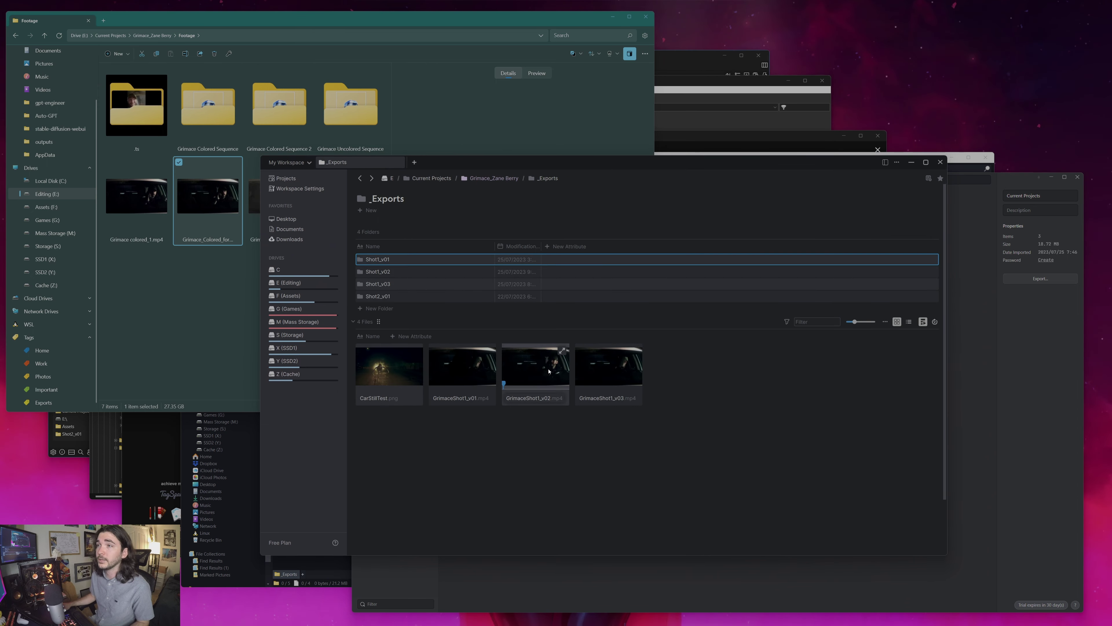
double_click(549, 371)
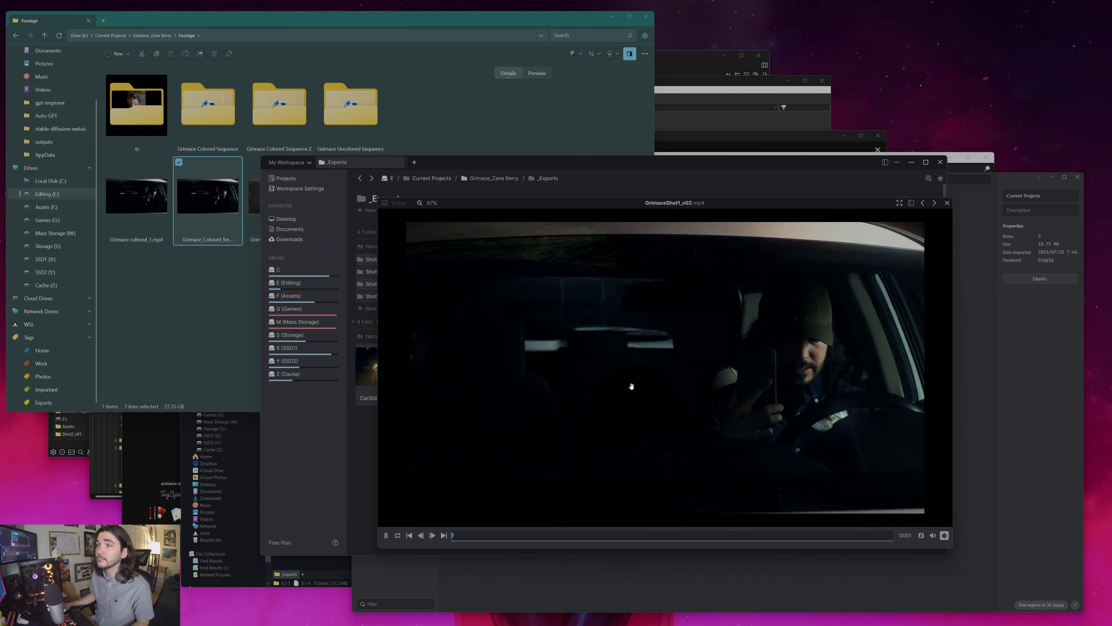
key(Escape)
double_click(609, 375)
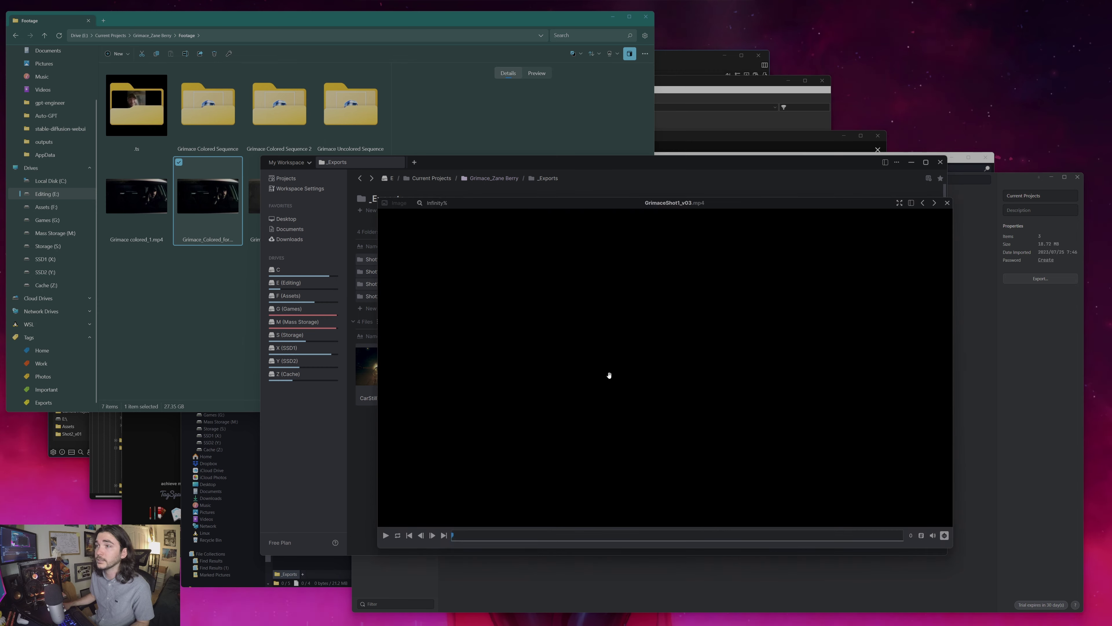
key(Escape)
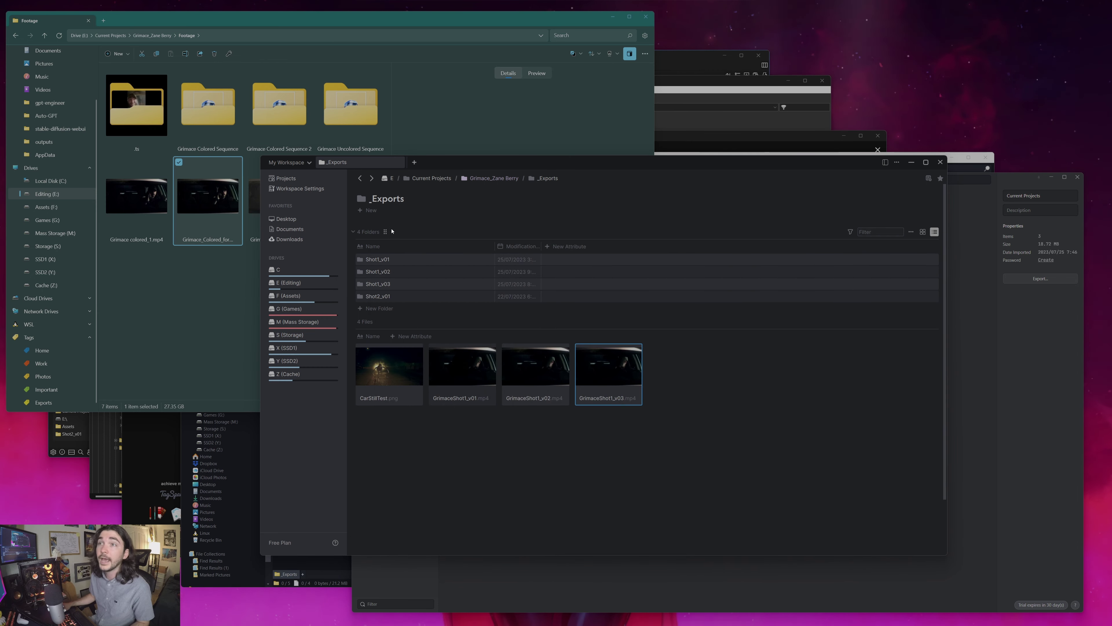
key(BackSpace)
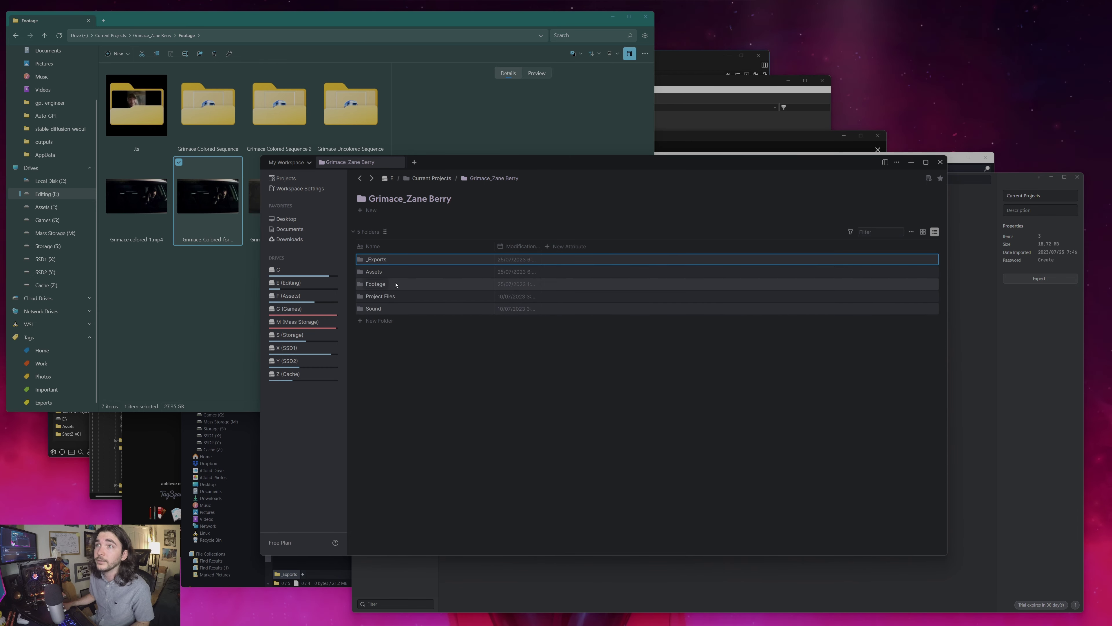
double_click(375, 283)
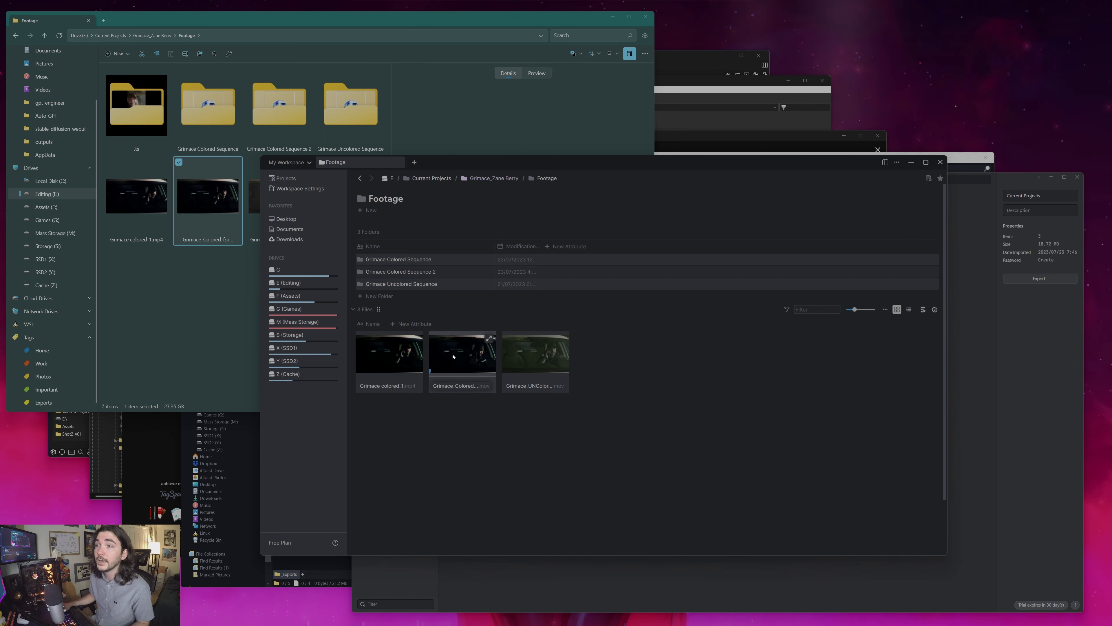
double_click(453, 356)
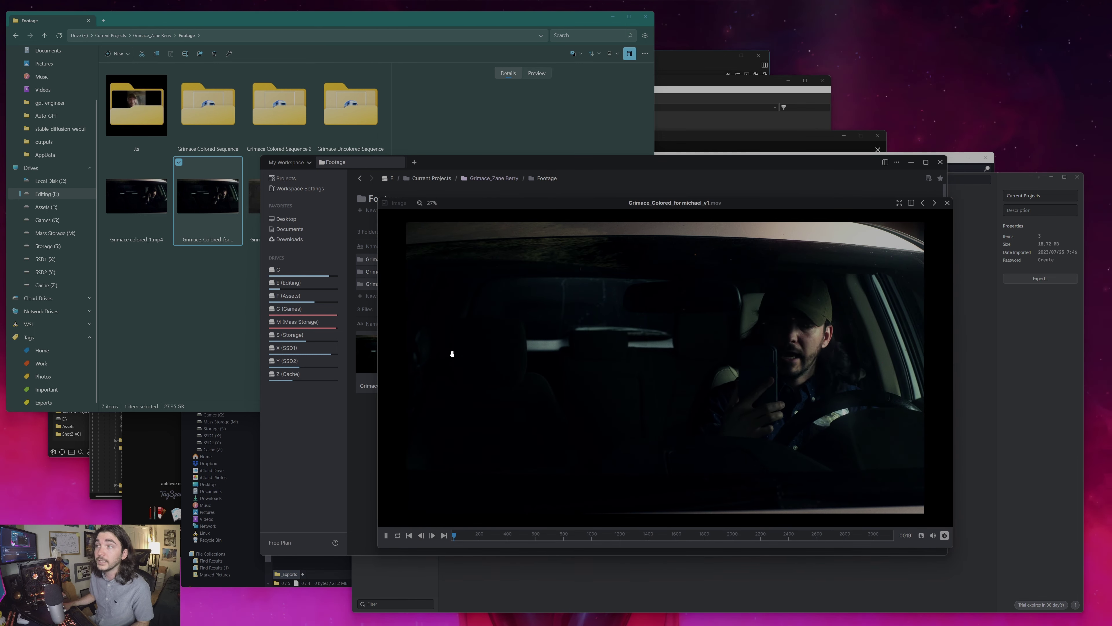
key(Escape)
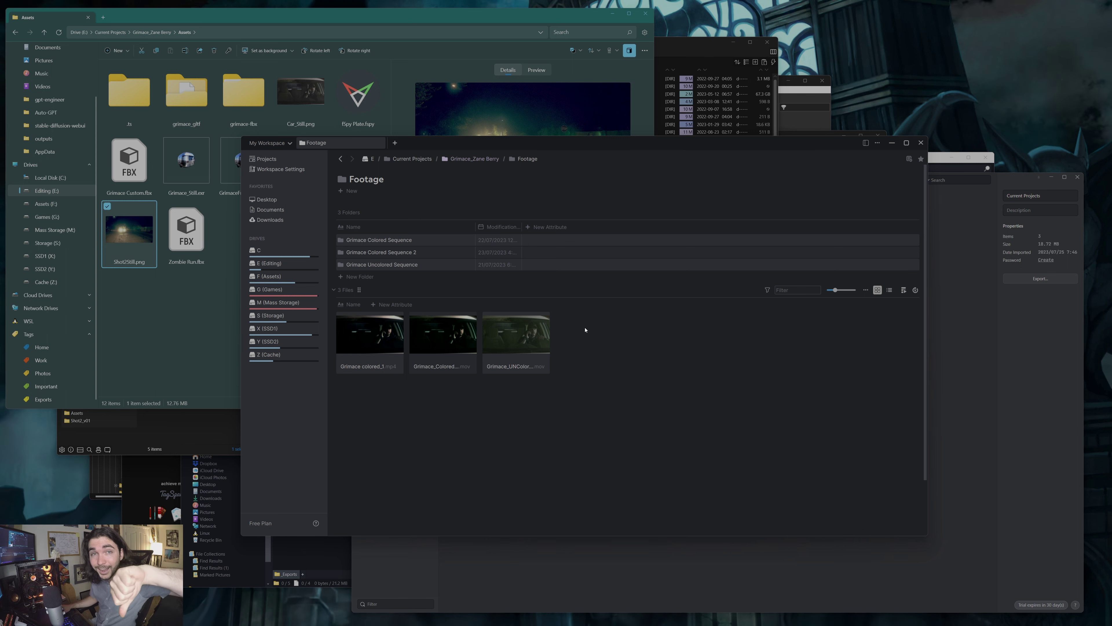
key(alt+Left)
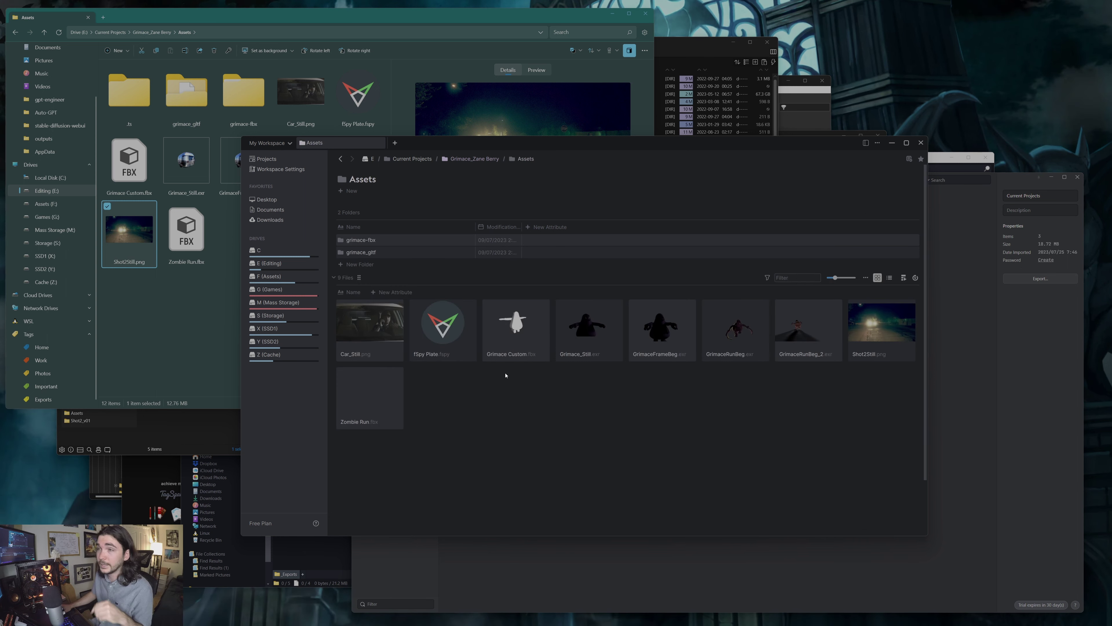
double_click(546, 325)
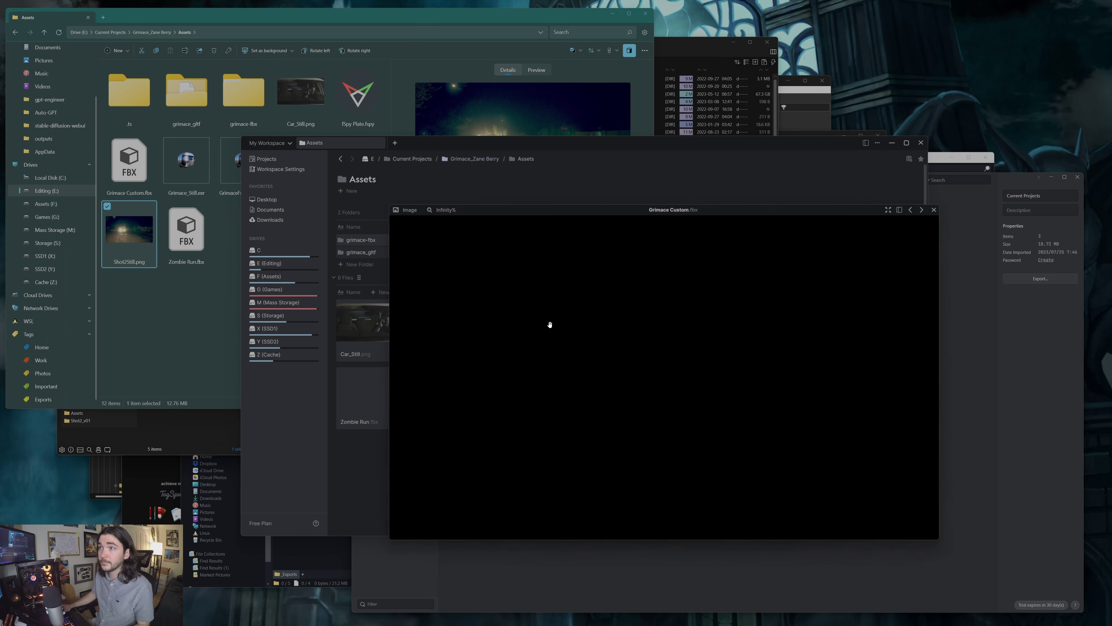
click(550, 324)
double_click(590, 336)
click(590, 336)
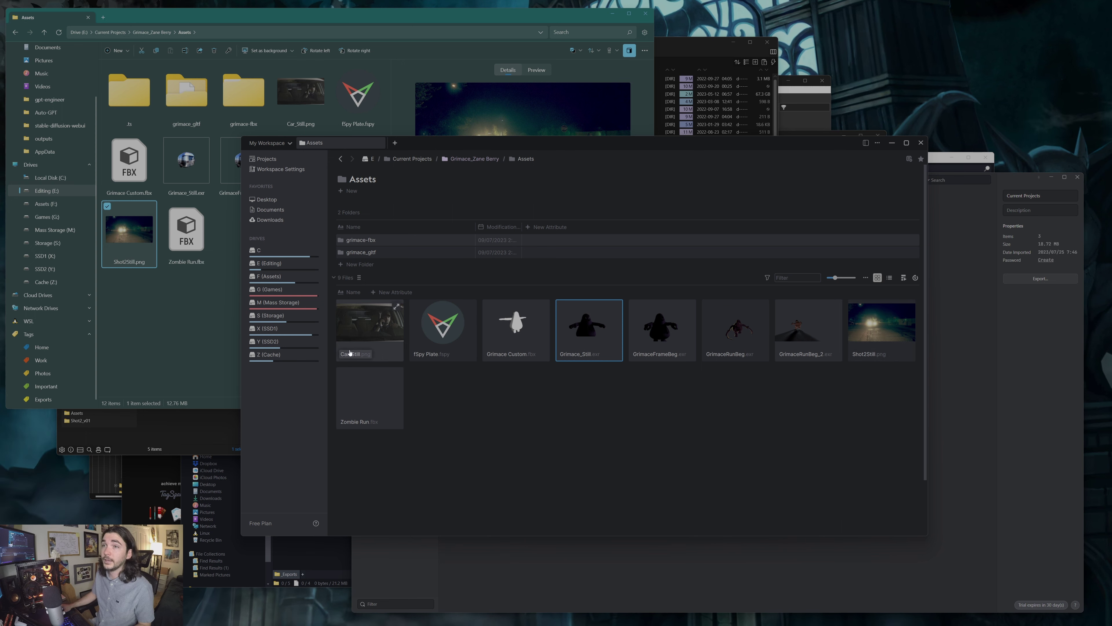
click(370, 390)
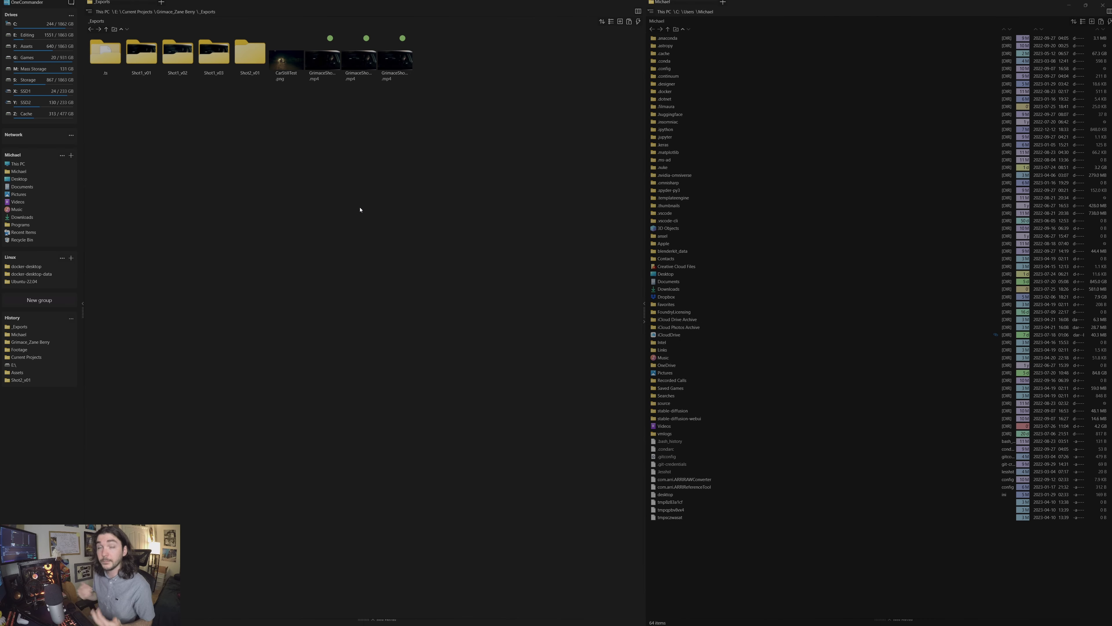
Step: Select the first GrimaceShot MP4 in the _Exports pane
click(323, 59)
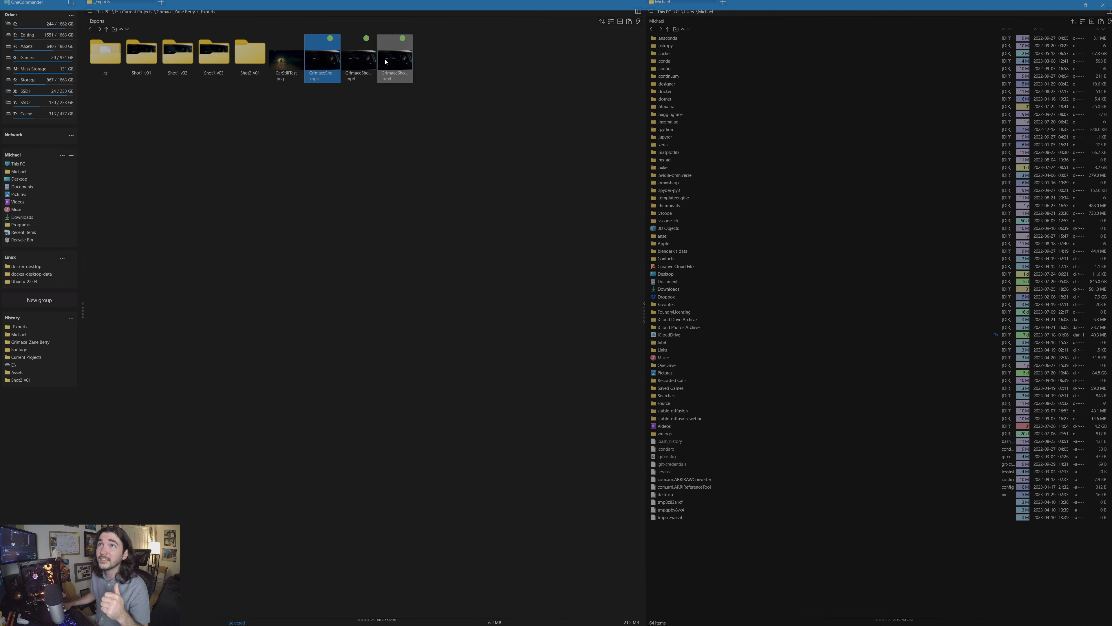
Step: Open the second GrimaceShot video's actions, then preview the uncoloured Grimace footage
click(359, 58)
right_click(366, 71)
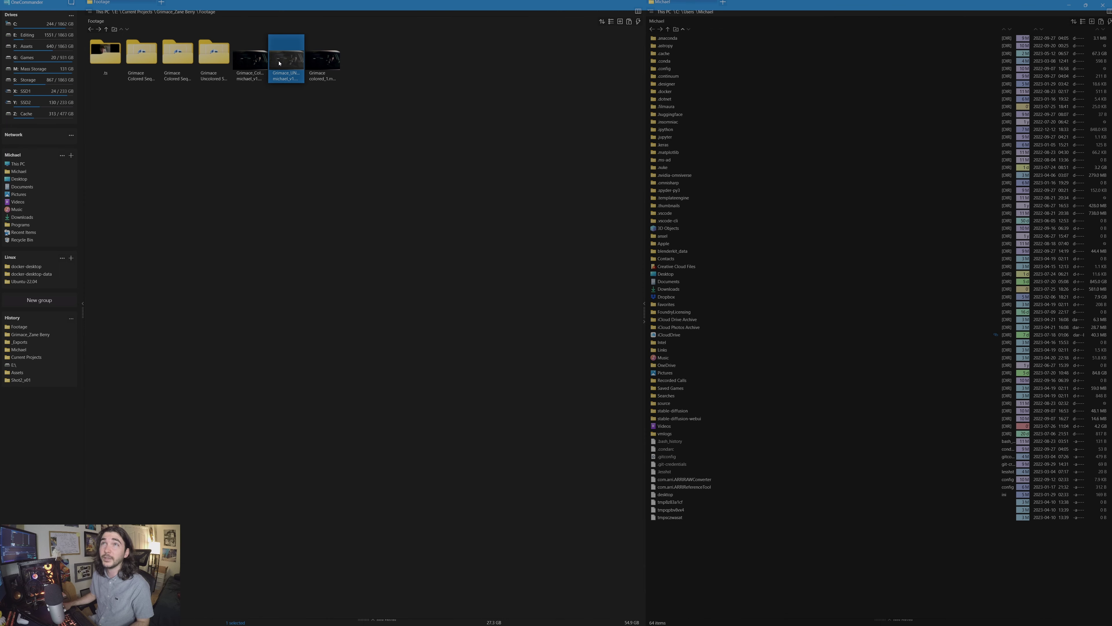
key(space)
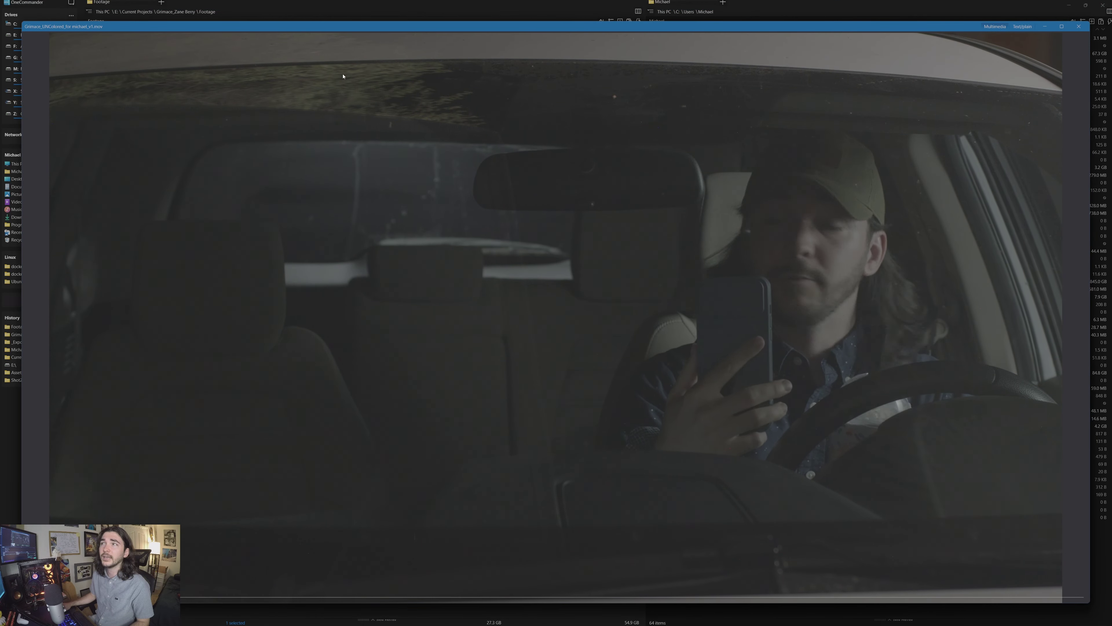
key(space)
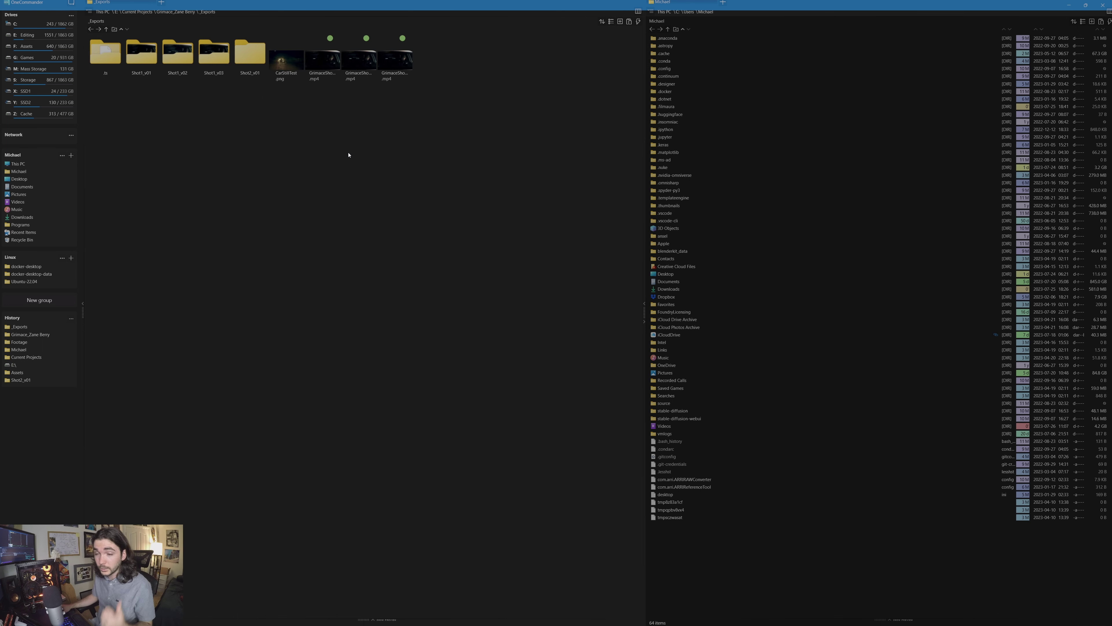
Step: Preview GrimaceShot1_v02.mp4 full-size, then close the preview
click(358, 59)
key(space)
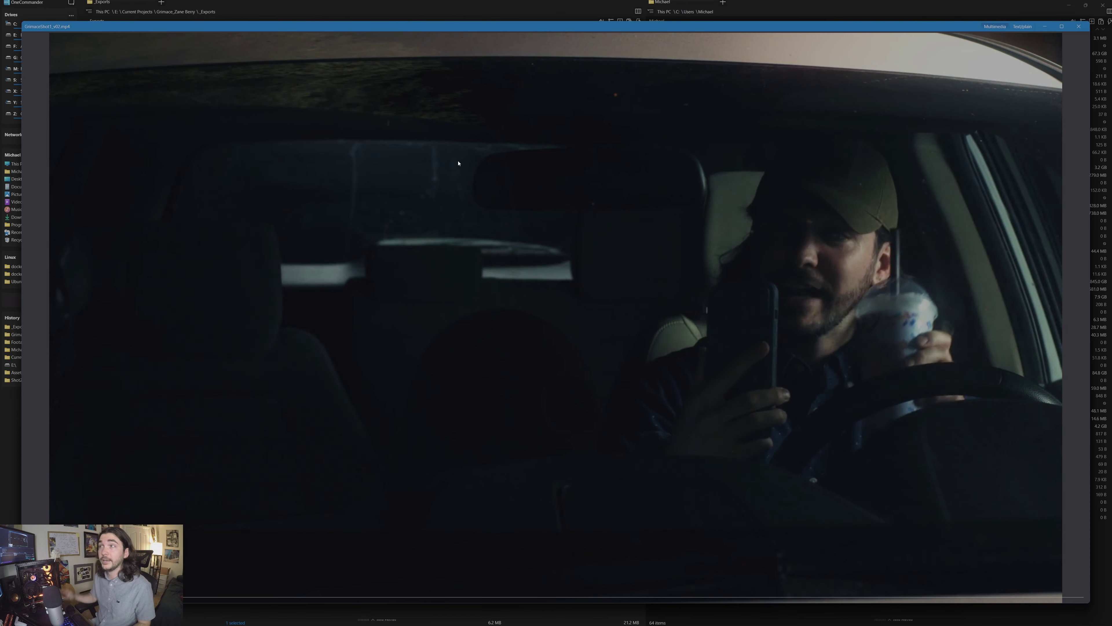
key(space)
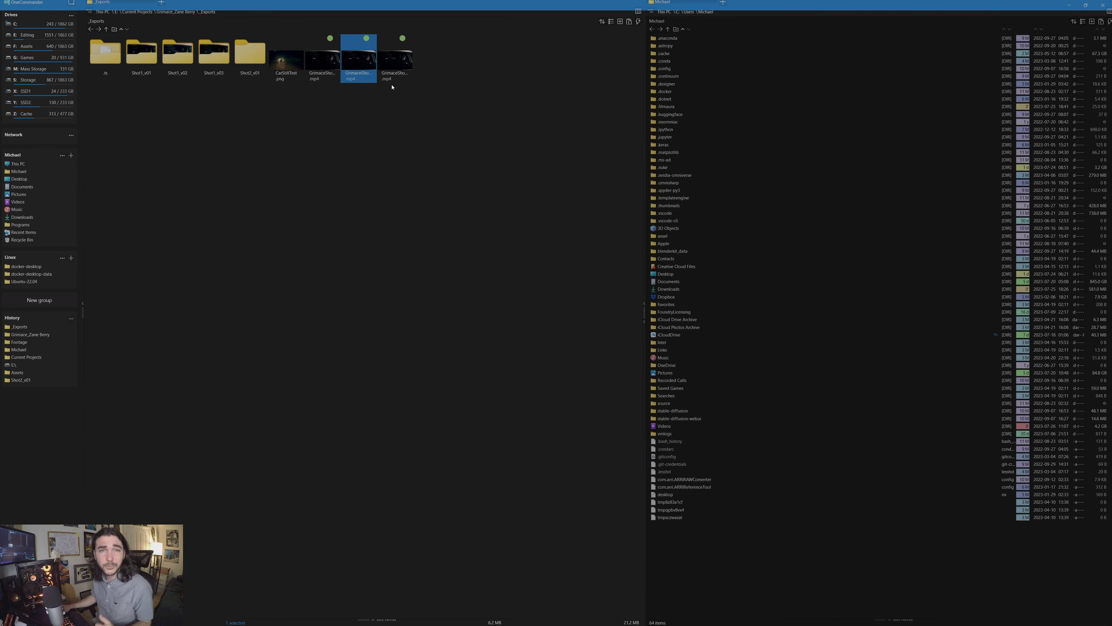
Step: In the Assets folder, preview the GrimaceRun exr render, then the Grimace Custom.fbx model
key(alt+Left)
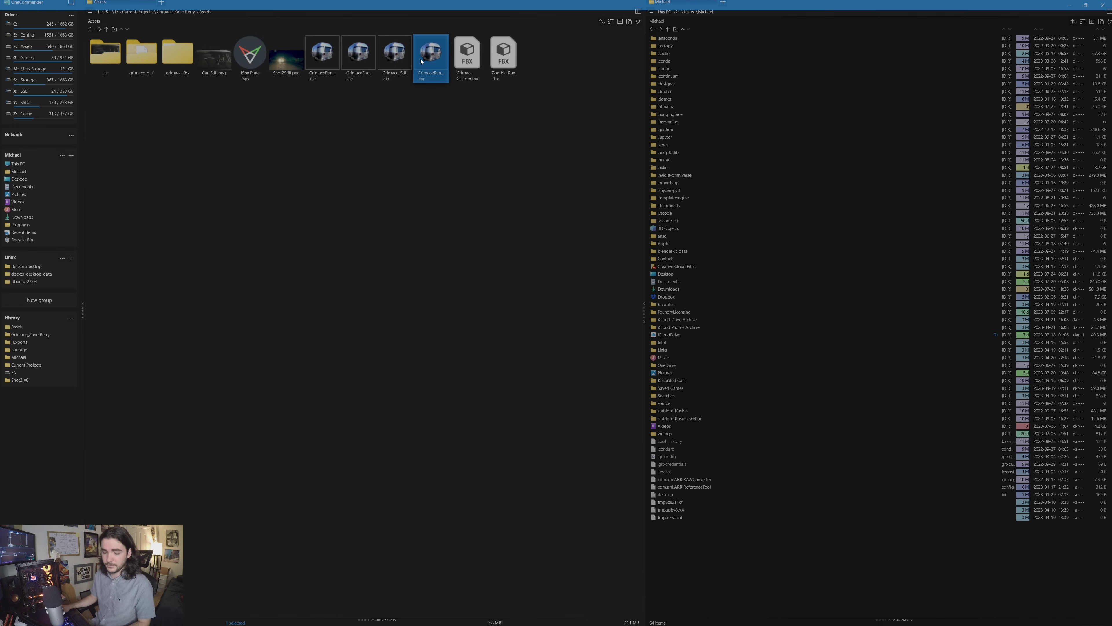
key(space)
key(space)
click(466, 63)
key(space)
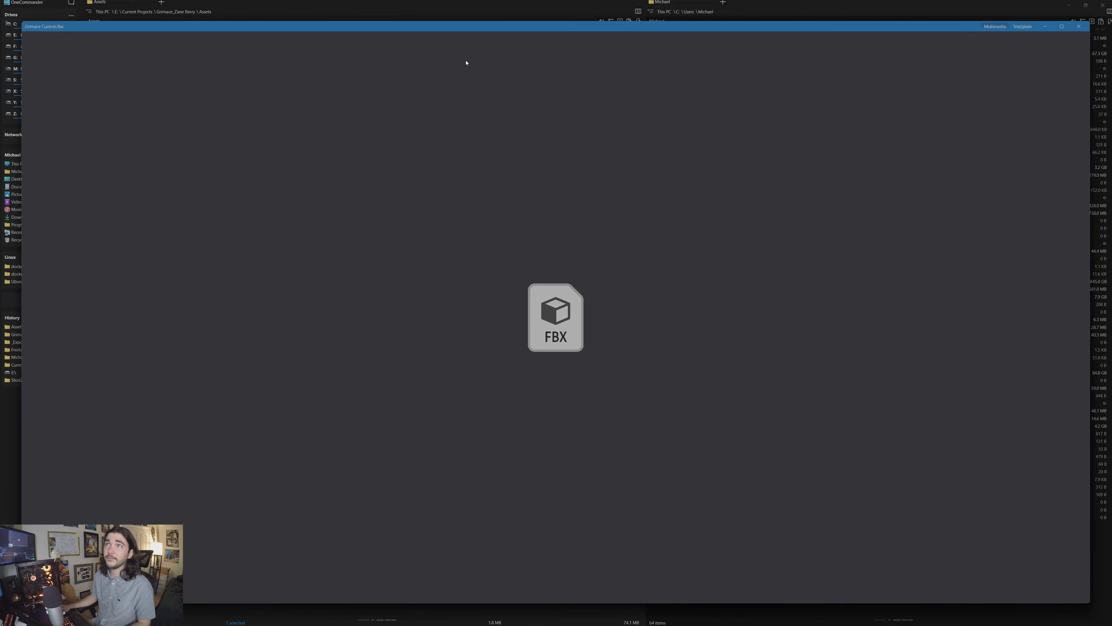
key(space)
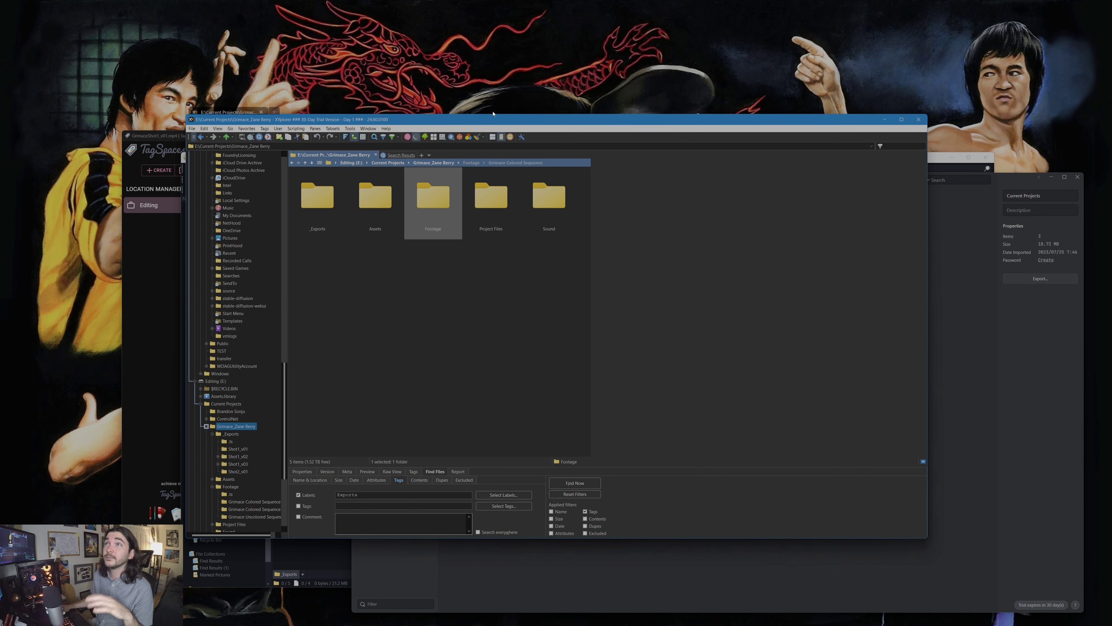
Step: Open _Exports, select then deselect the three GrimaceShot1 videos, and maximize the XYplorer window
drag(493, 123, 481, 148)
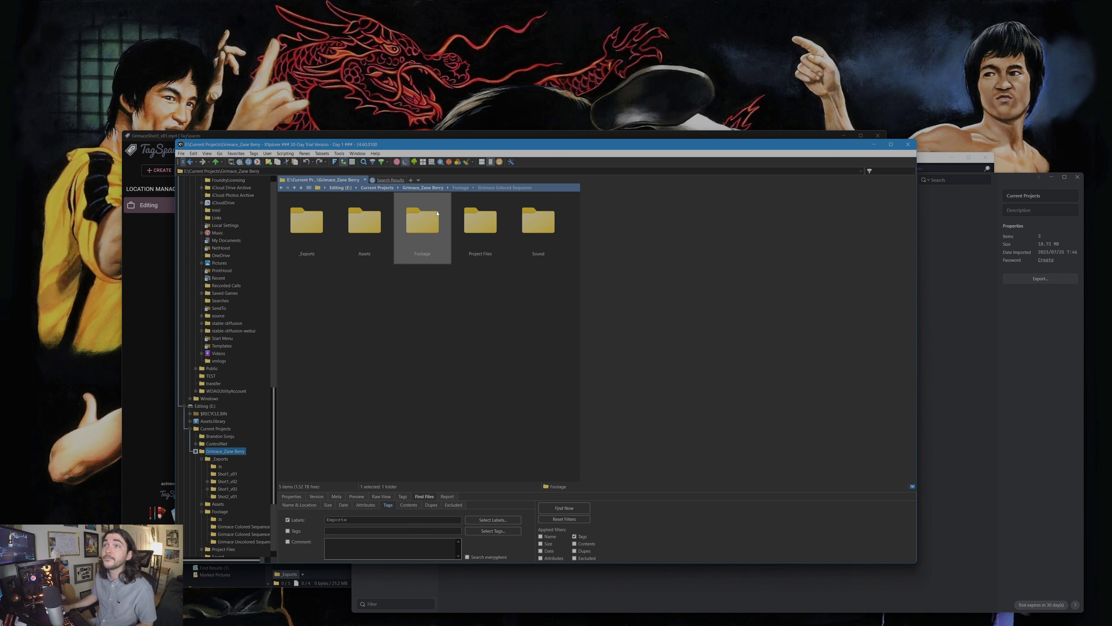
key(Left)
key(Left)
key(Return)
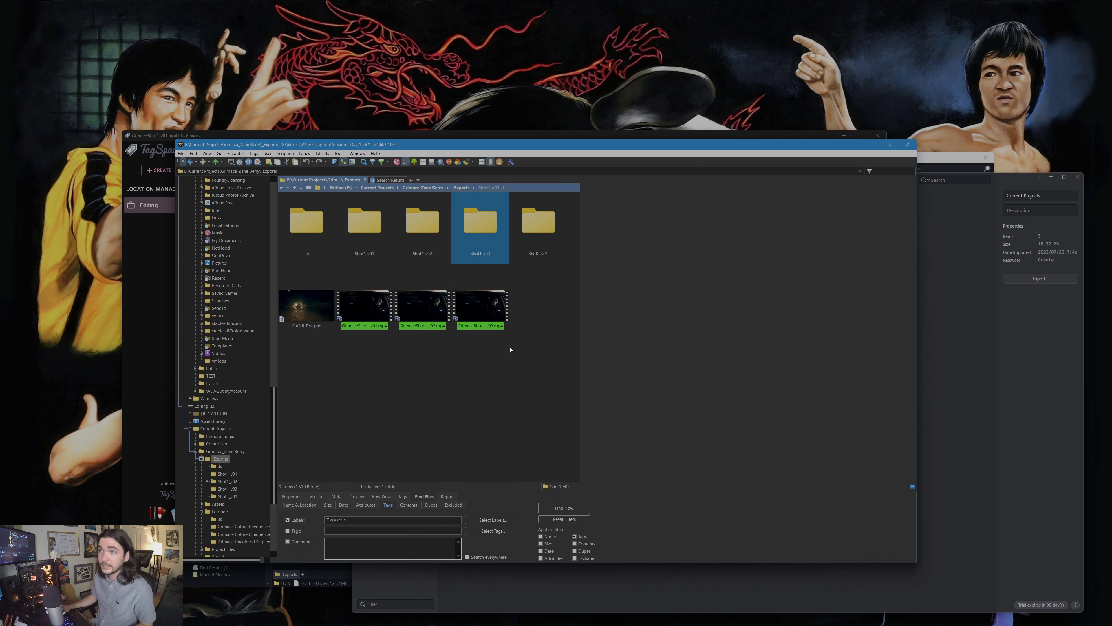
drag(509, 348, 359, 320)
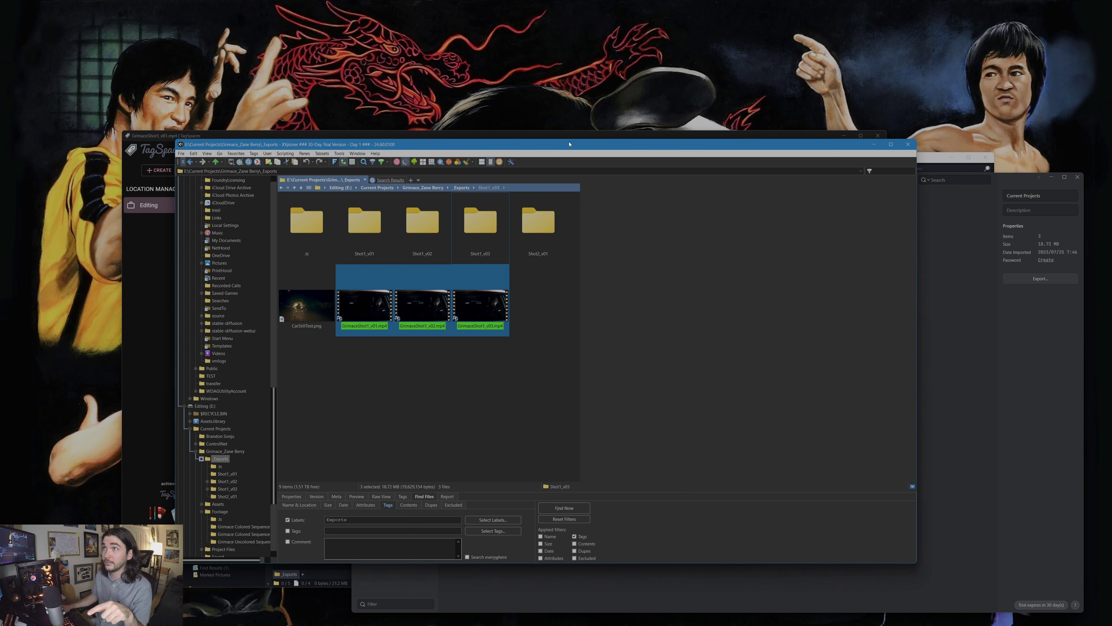
key(super+Up)
drag(588, 148, 486, 174)
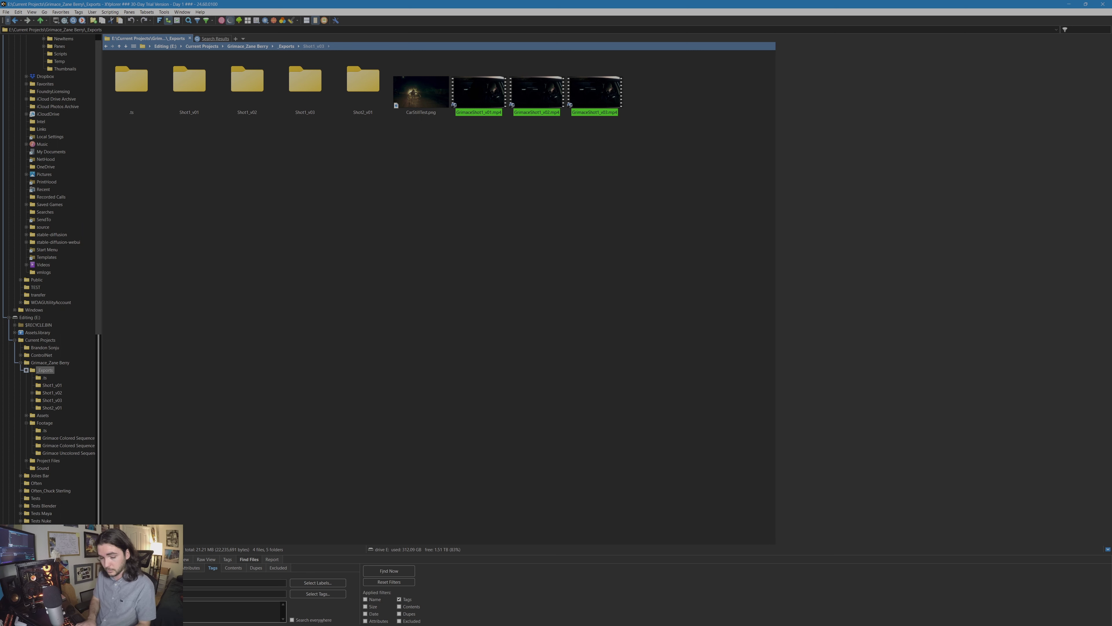
Step: Search for Exports-labelled files, preview GrimaceShot1 v03, v02 and v01, then close the results tab
click(382, 571)
drag(327, 159, 105, 62)
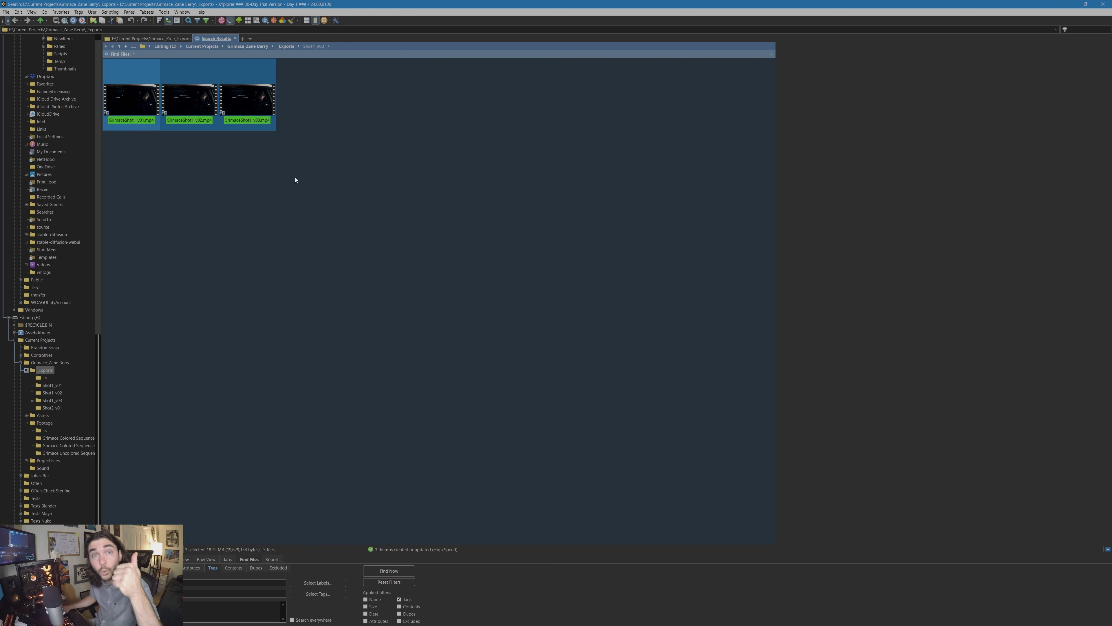
click(285, 202)
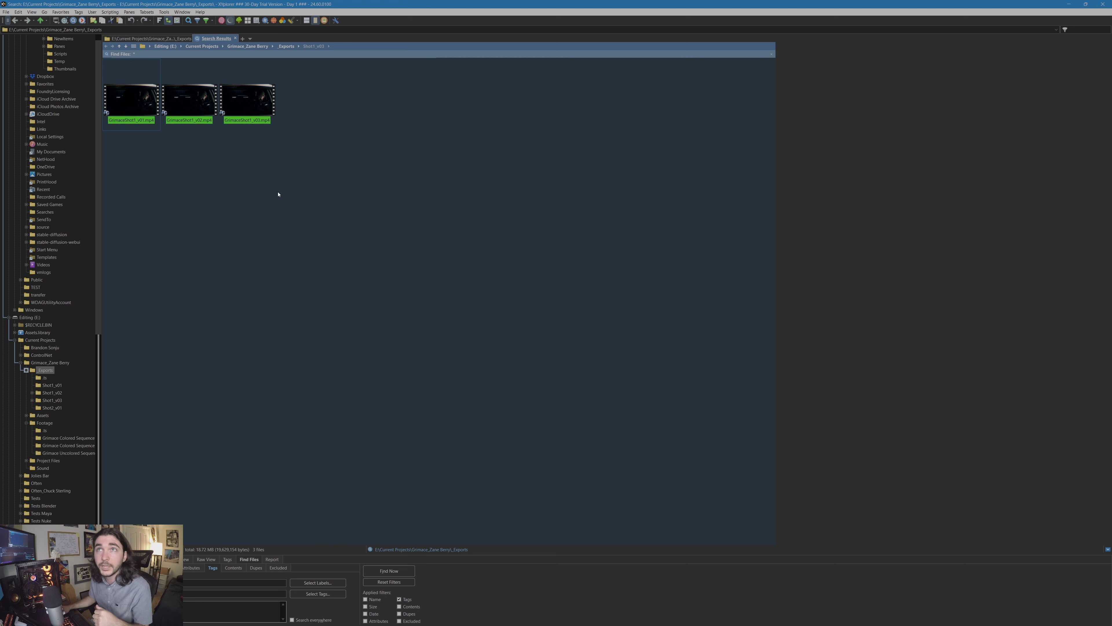
click(248, 99)
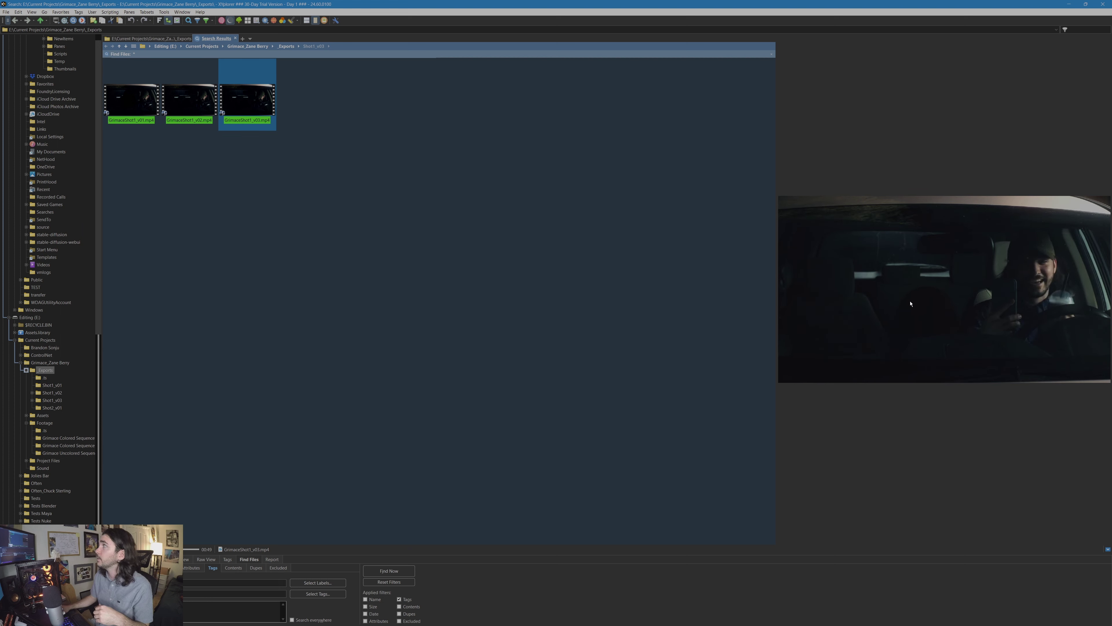
click(199, 114)
click(128, 97)
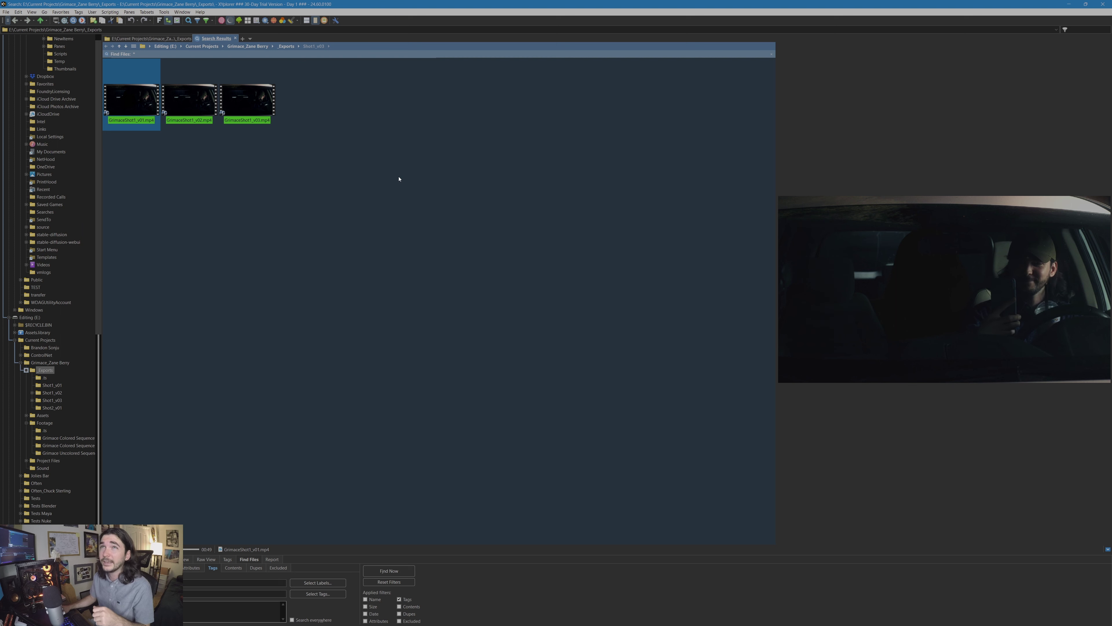
key(ctrl+w)
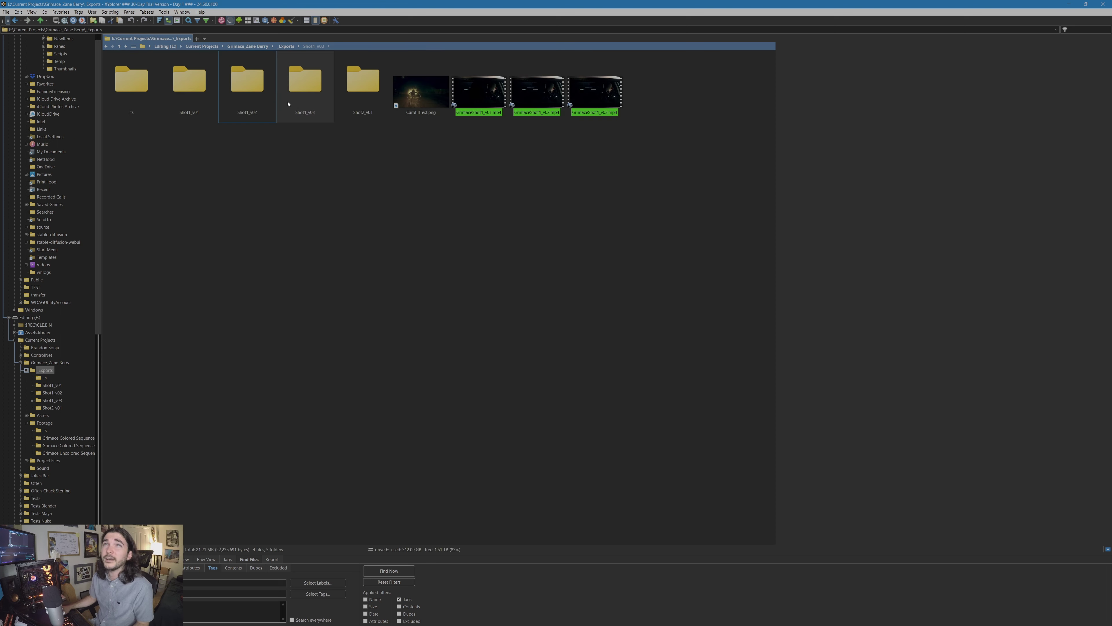
Step: Go back to Footage and select the Grimace_Colored_for michael_v1.mov file to view its info
key(alt+Left)
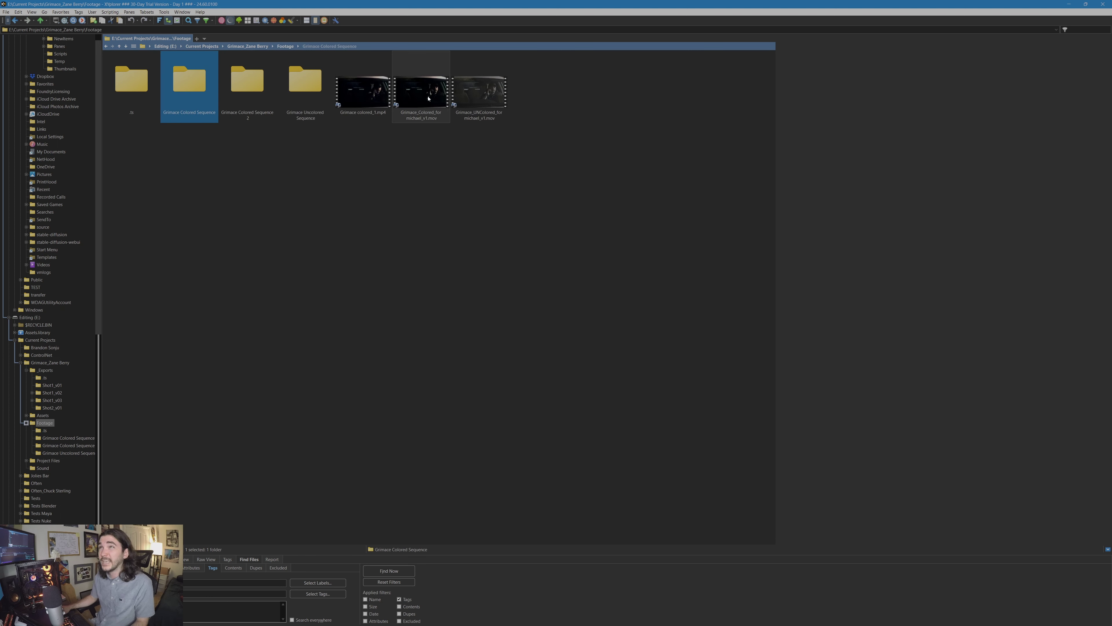
mouse_move(428, 98)
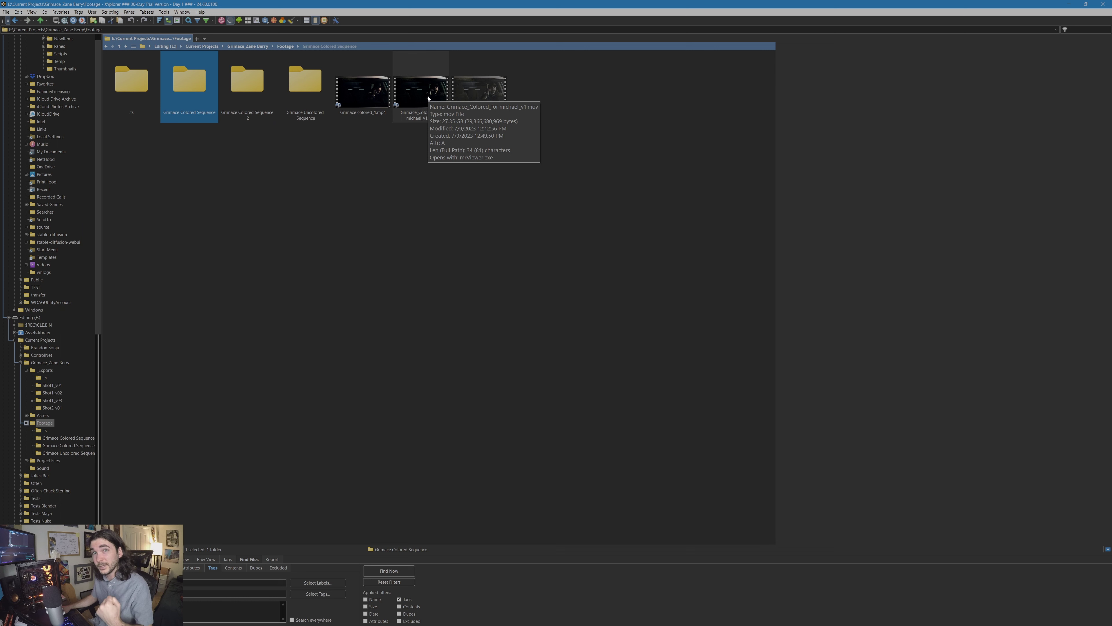
click(428, 98)
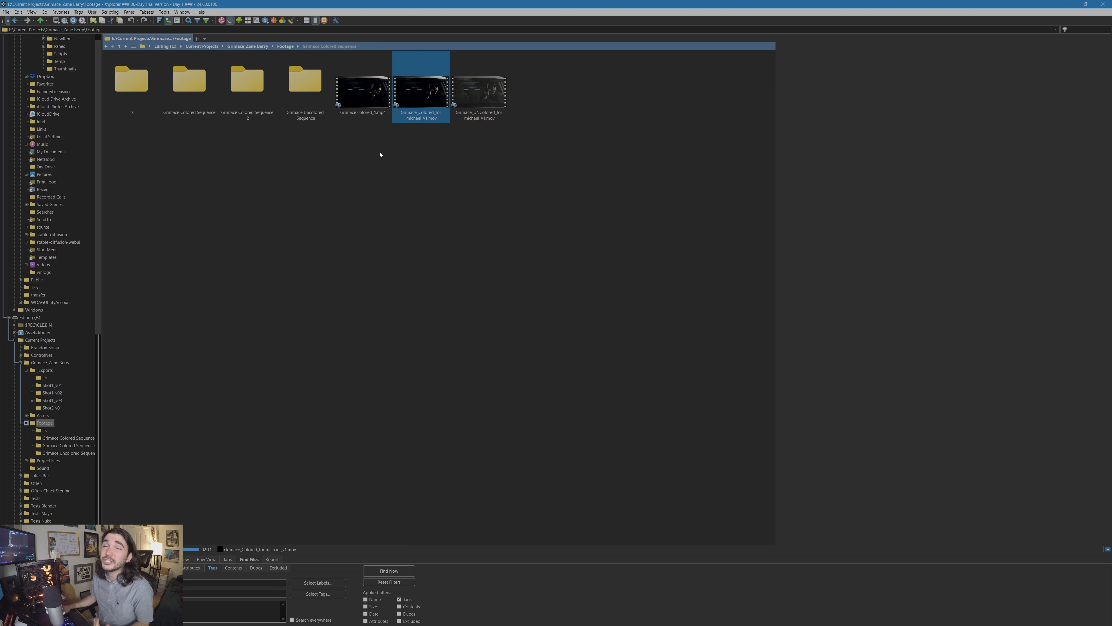
Step: In Assets, select Grimace Custom.fbx, Grimace_Still.exr and GrimaceFrameBeg.exr, then clear the selection
key(alt+Left)
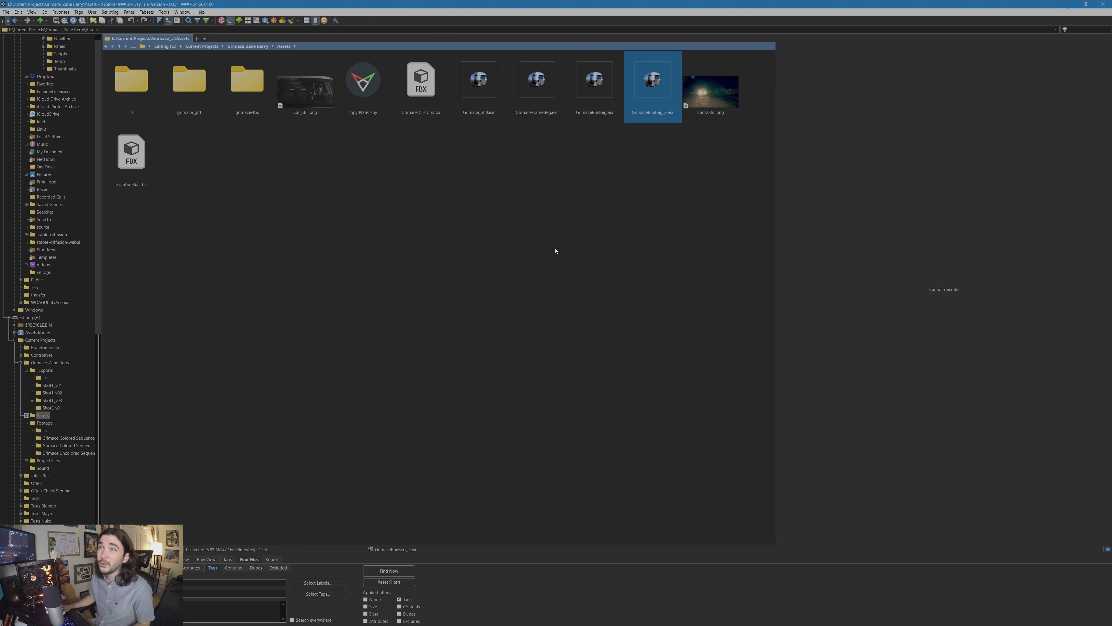
click(421, 84)
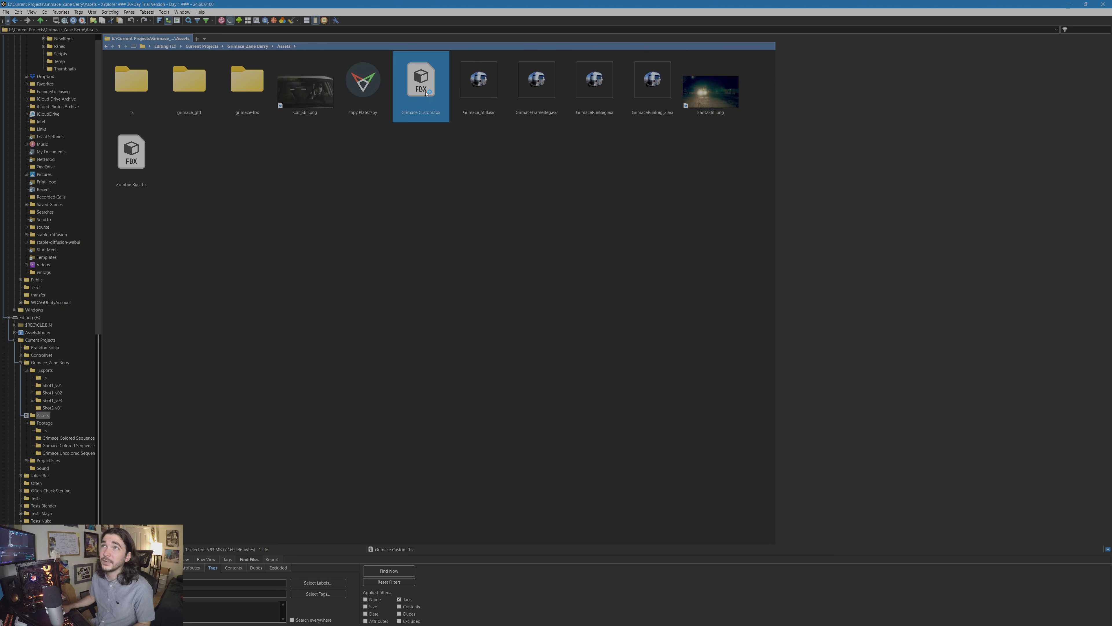
click(500, 86)
click(531, 83)
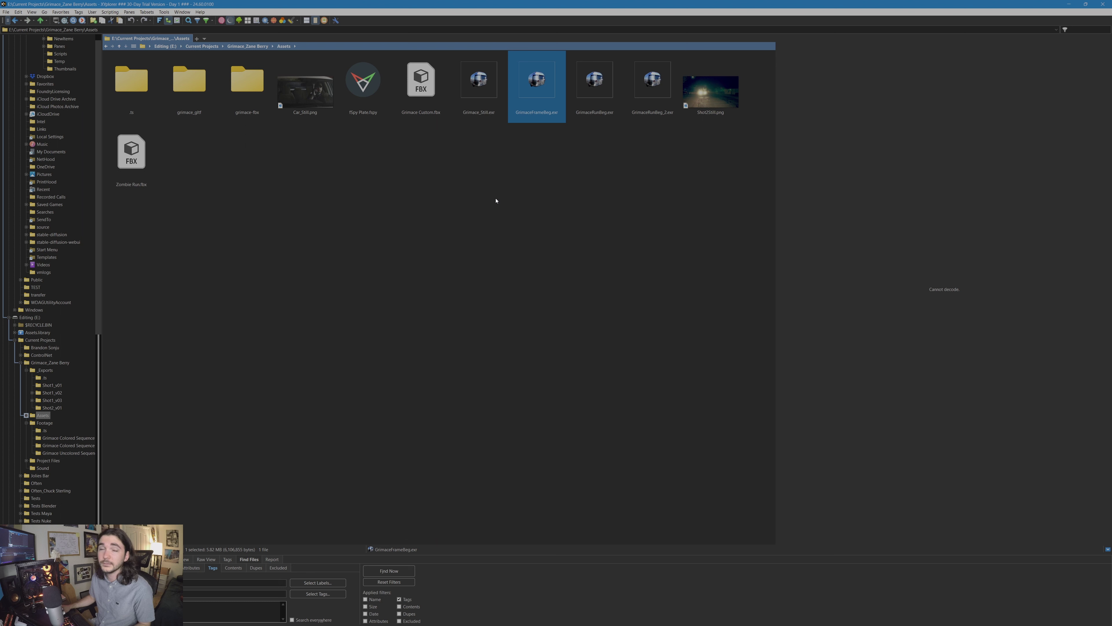
click(650, 227)
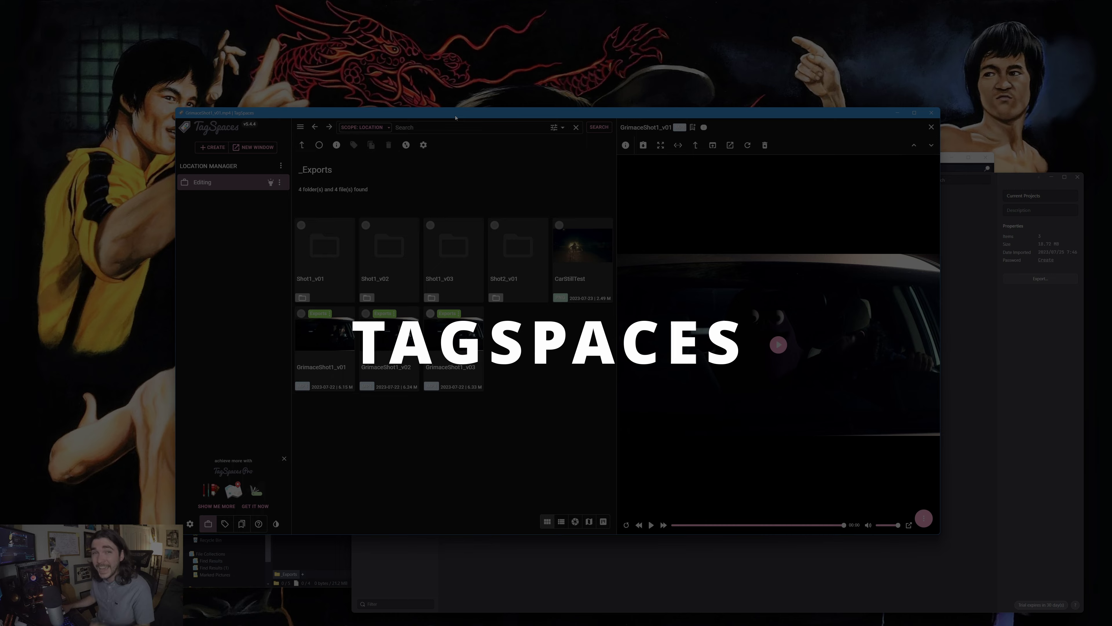
Step: Play the GrimaceShot1 v02 and v03 videos in the TagSpaces viewer, then pause playback
drag(455, 117, 494, 121)
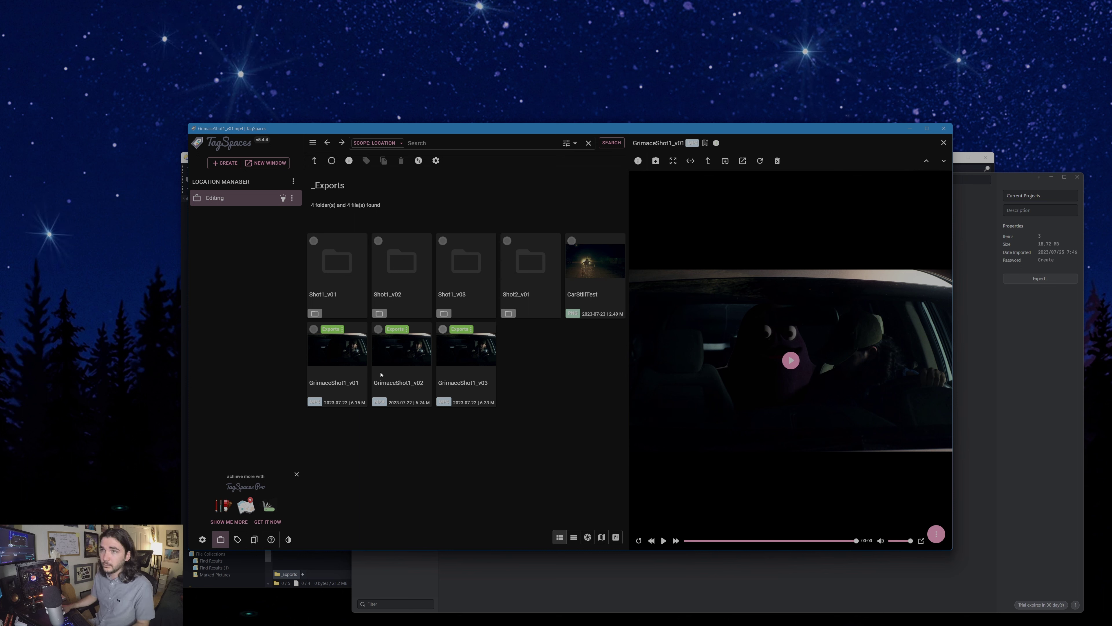
click(337, 351)
key(Right)
key(Right)
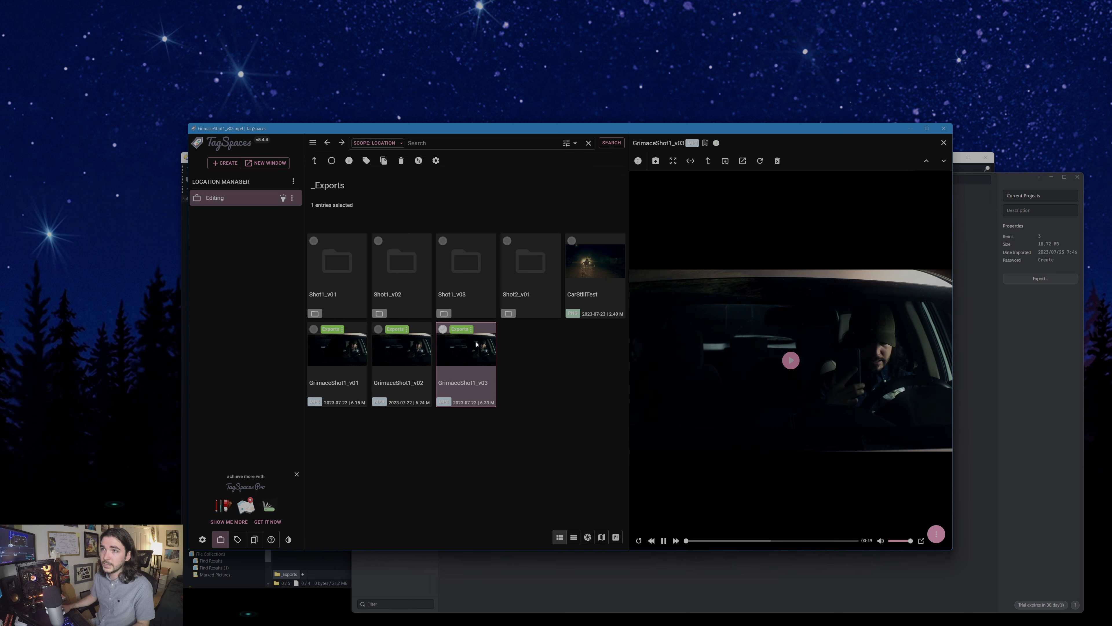
click(541, 351)
key(Left)
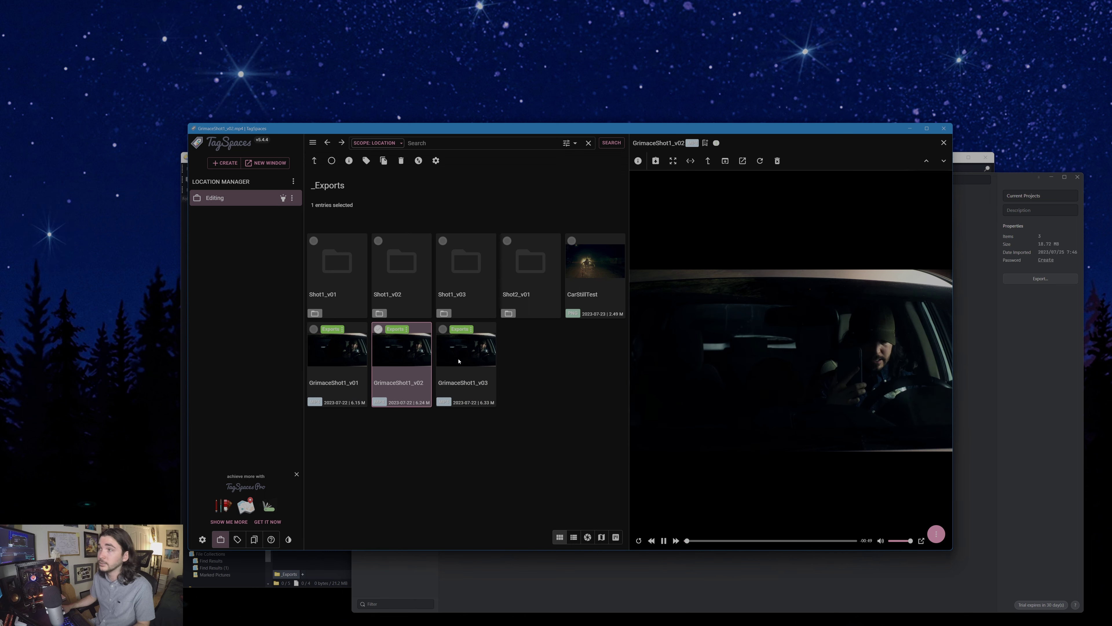
click(475, 352)
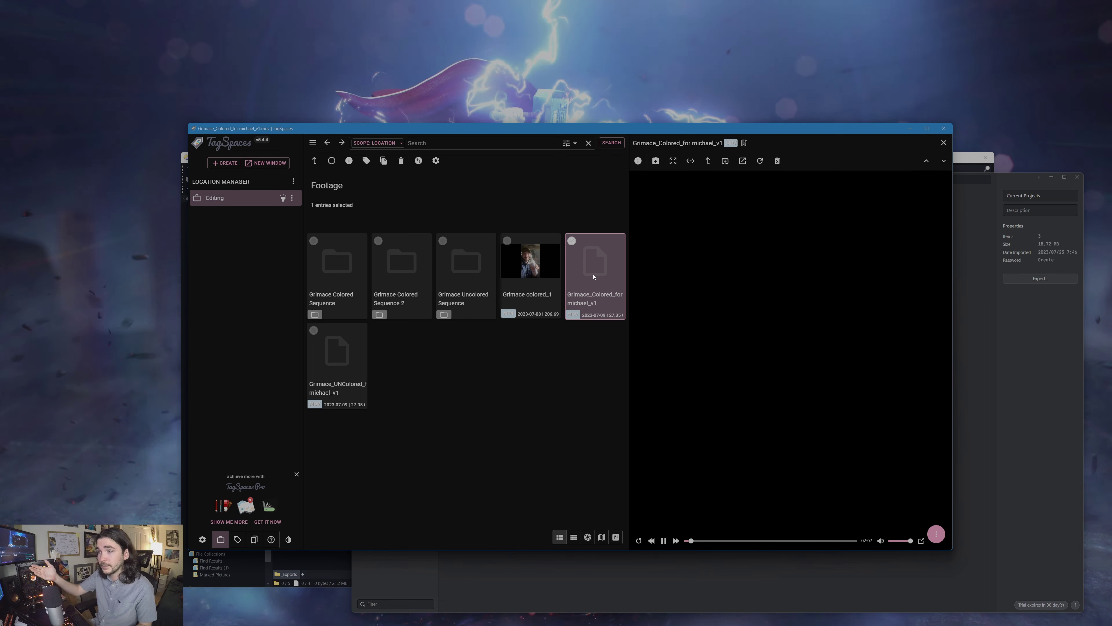
click(664, 540)
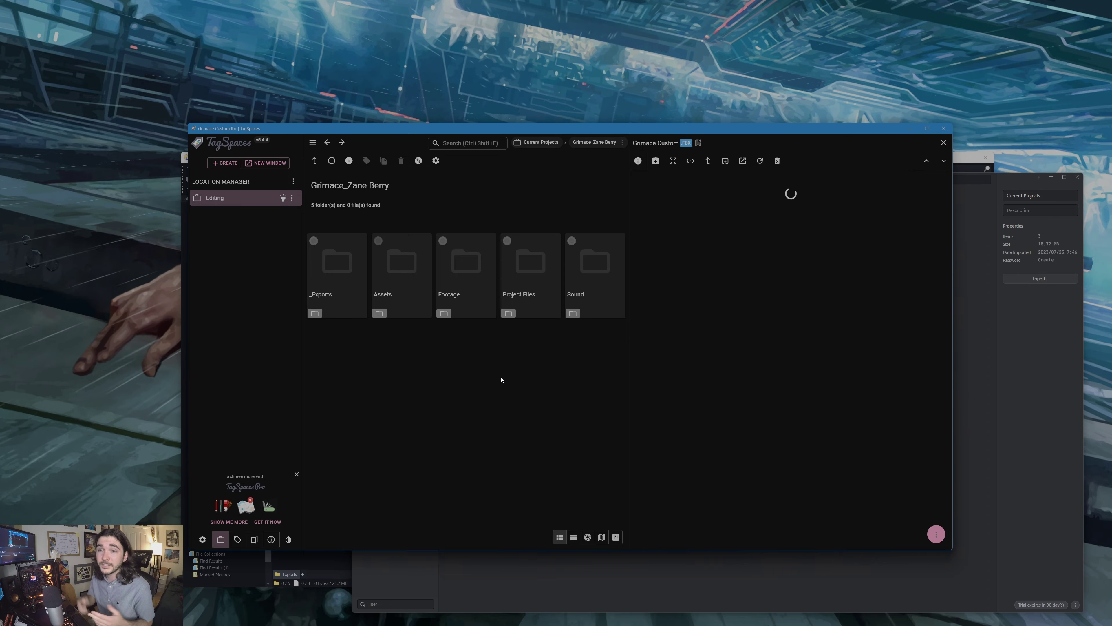
Step: Switch the TagSpaces sidebar from the locations list to the Tag Library groups
drag(765, 133, 760, 133)
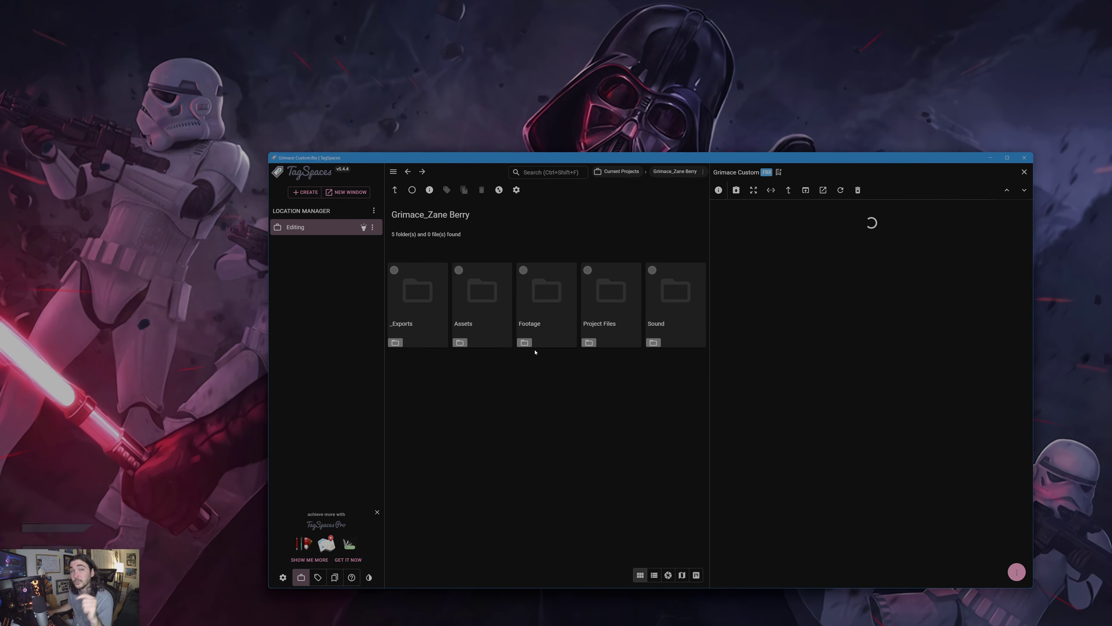
click(318, 577)
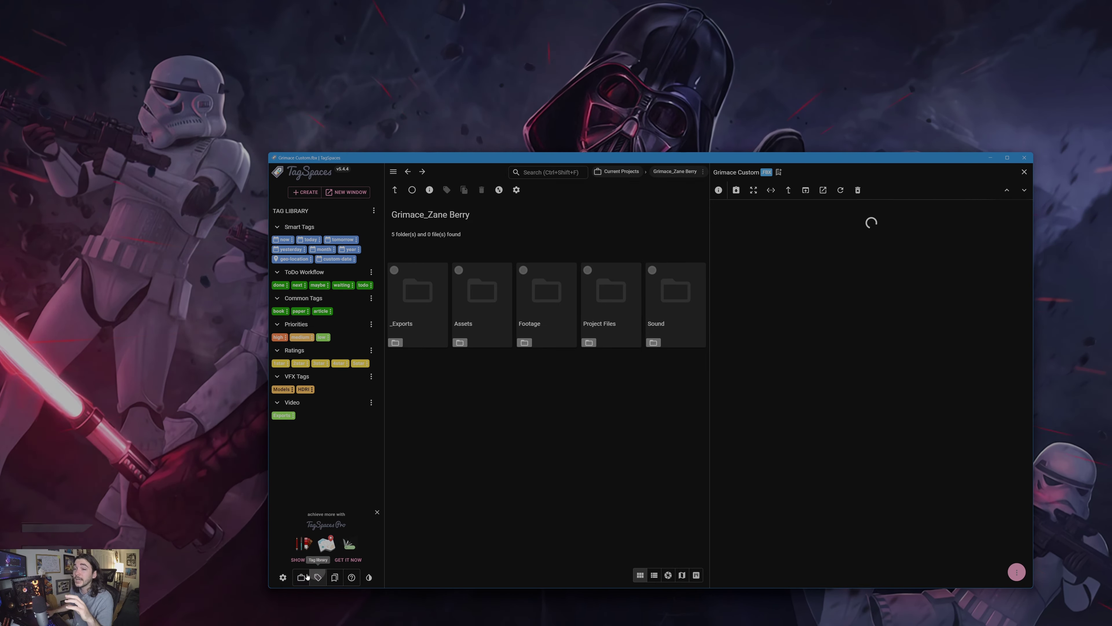
click(301, 577)
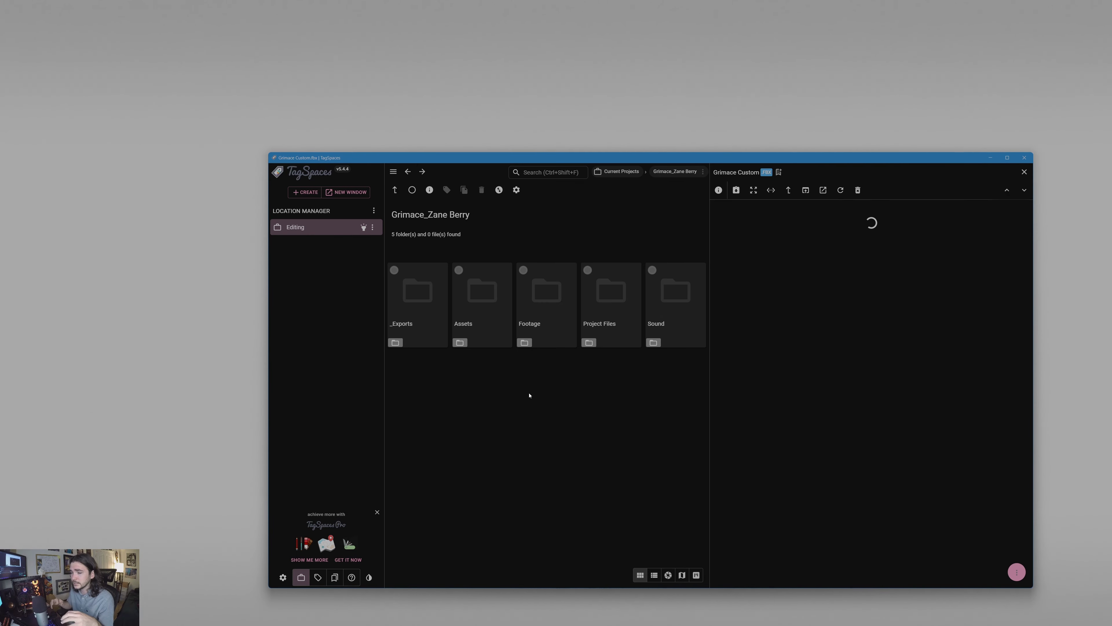
click(318, 577)
Step: Review the General tab of TagSpaces' Settings, then close the dialog
click(283, 577)
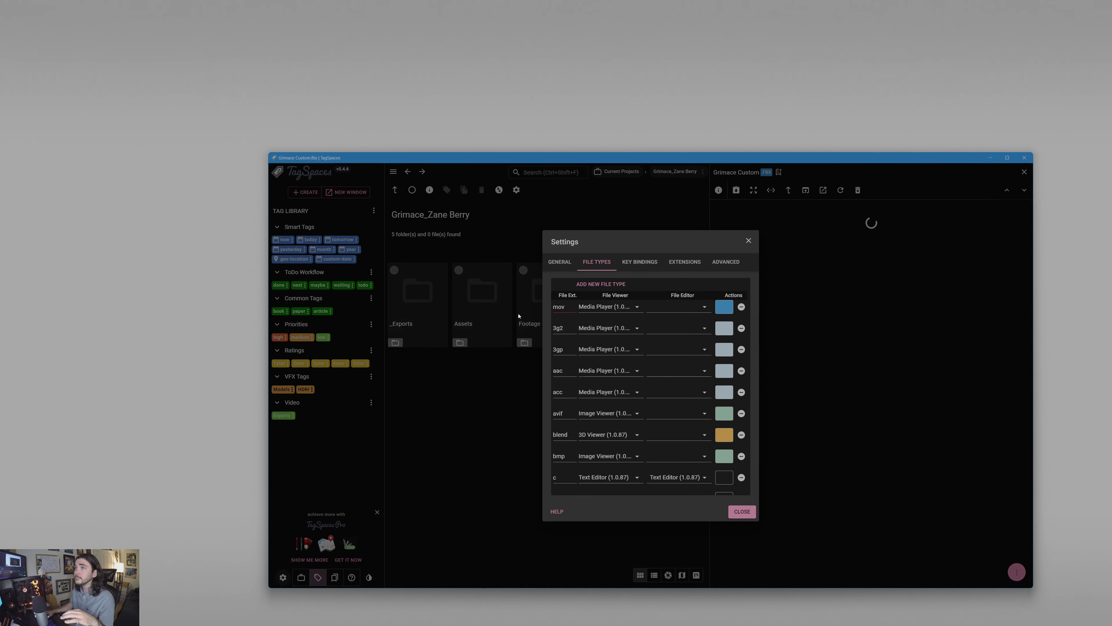
click(561, 262)
mouse_move(661, 350)
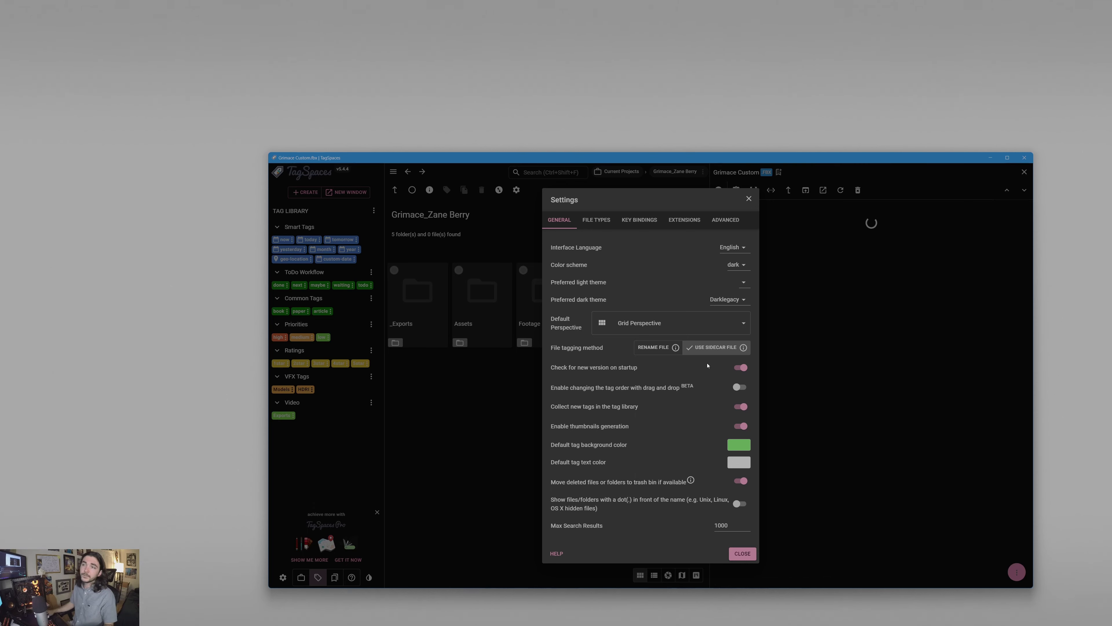
click(479, 432)
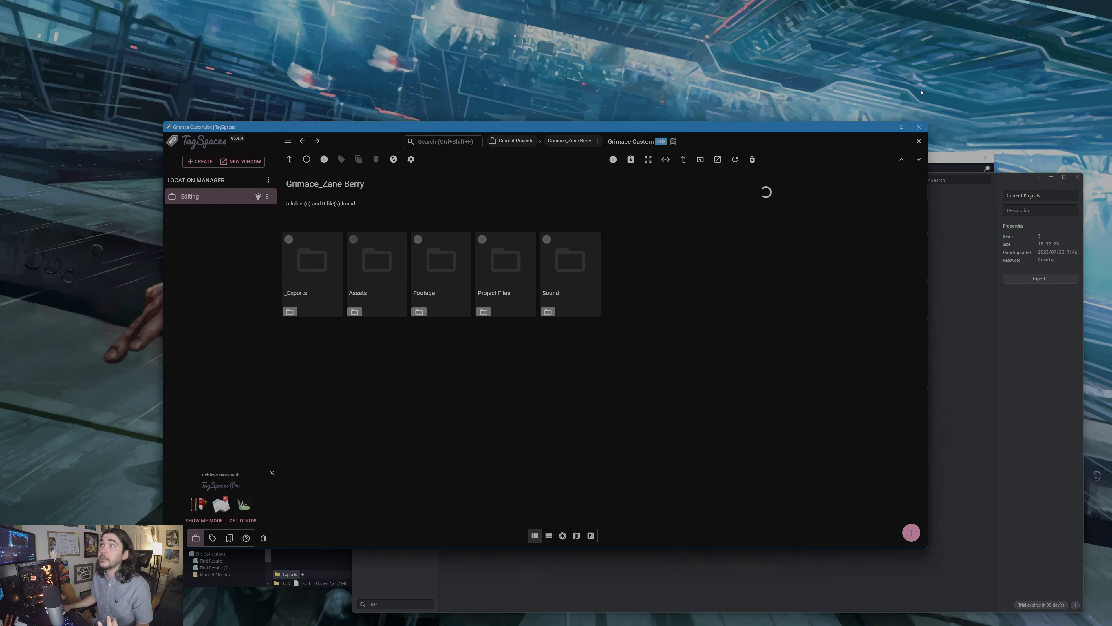
Step: Minimize TagSpaces to reveal Directory Opus showing _Exports
click(886, 130)
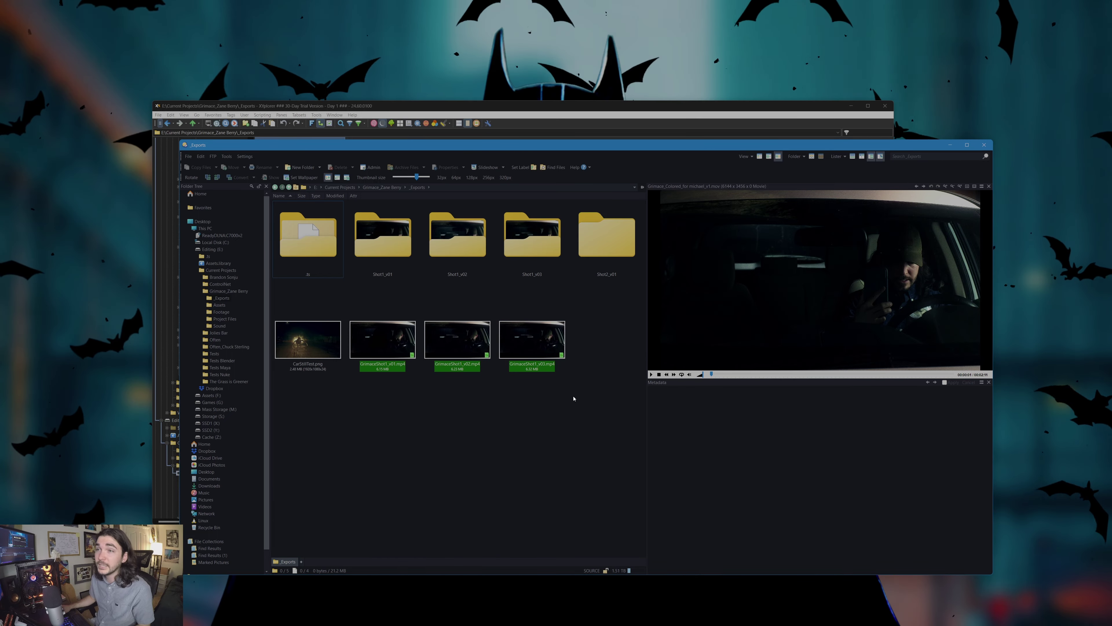
drag(573, 399, 368, 293)
click(584, 107)
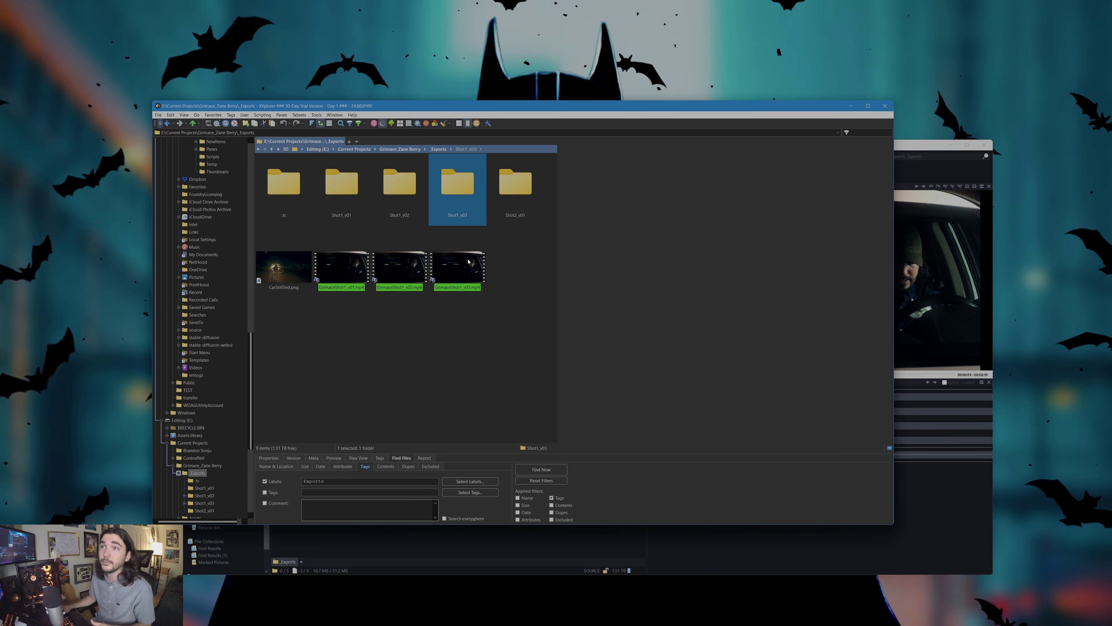
mouse_move(412, 289)
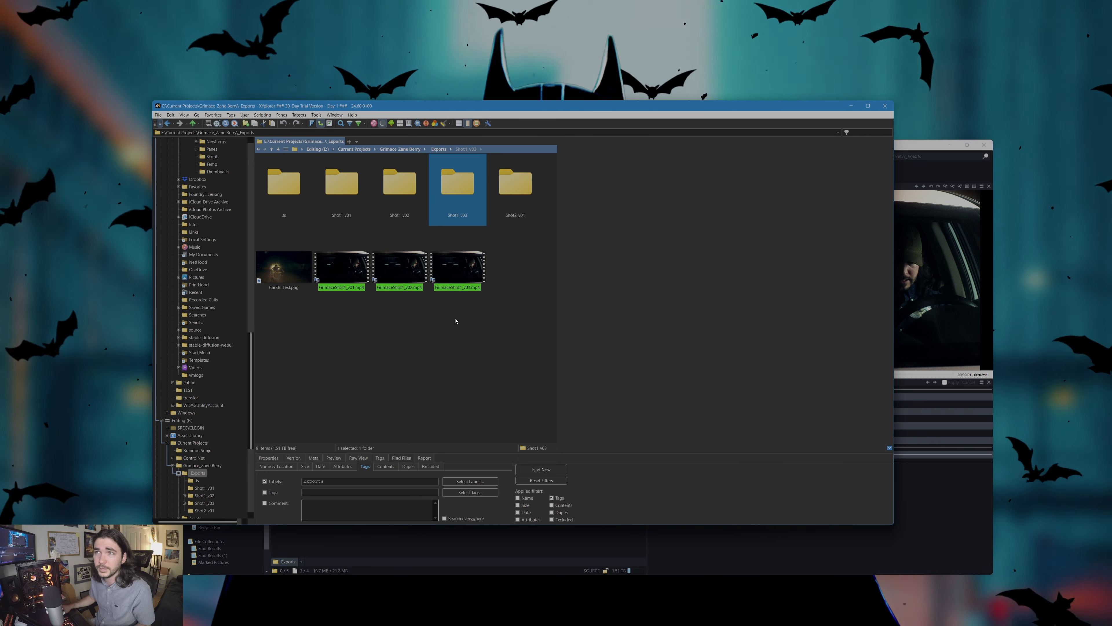
click(850, 106)
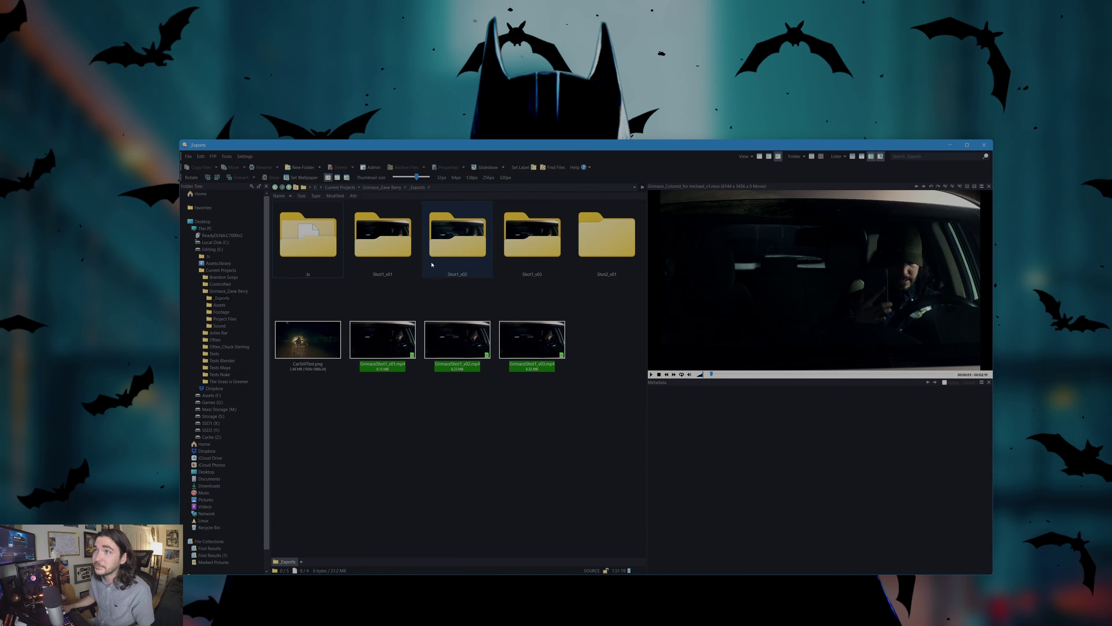
key(BackSpace)
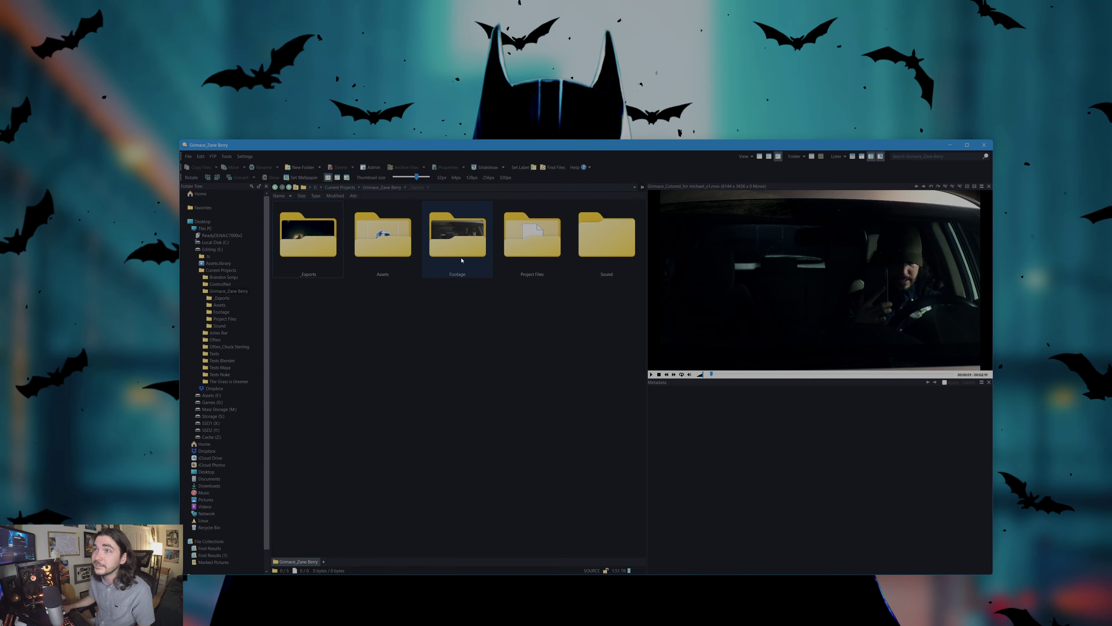
right_click(461, 252)
key(Escape)
Step: Open Footage, preview the uncoloured and coloured Grimace .mov clips, and pause playback
double_click(462, 237)
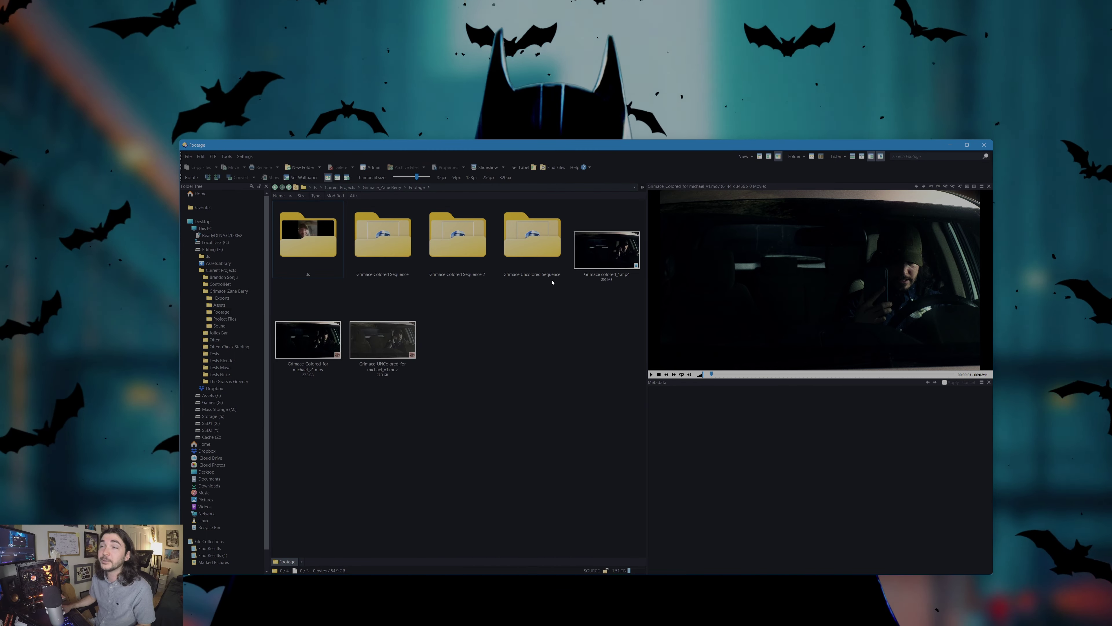
click(371, 336)
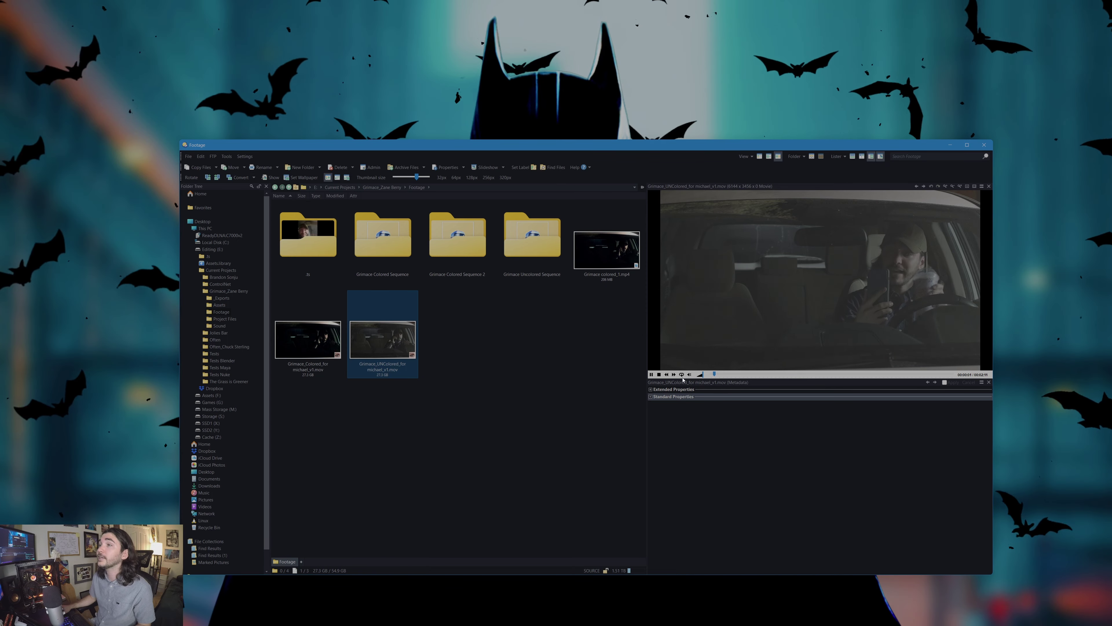
click(318, 324)
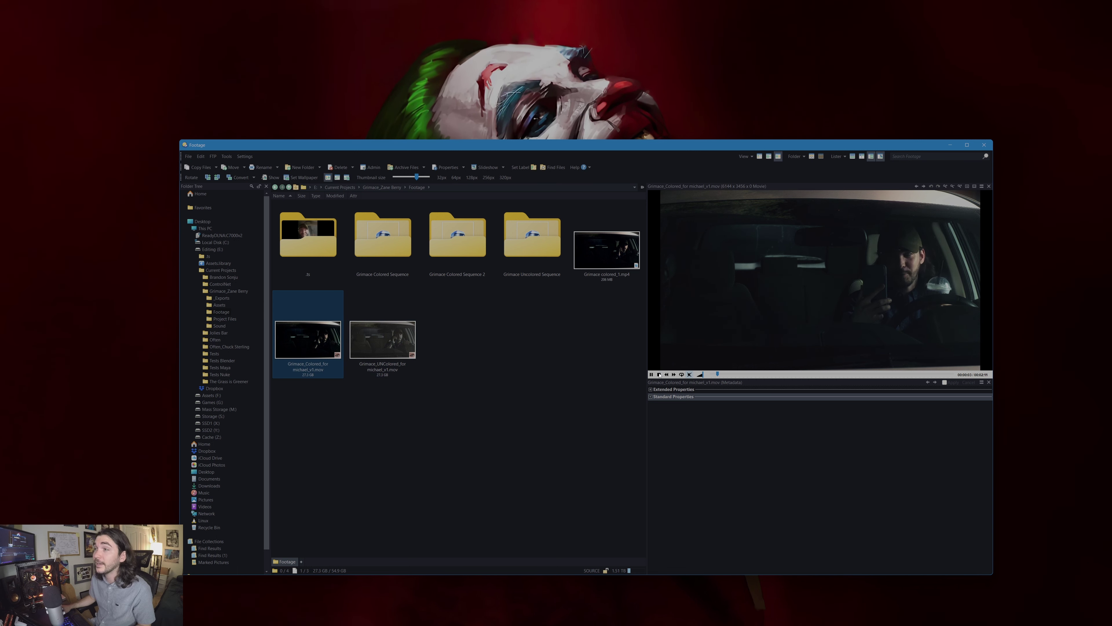
key(space)
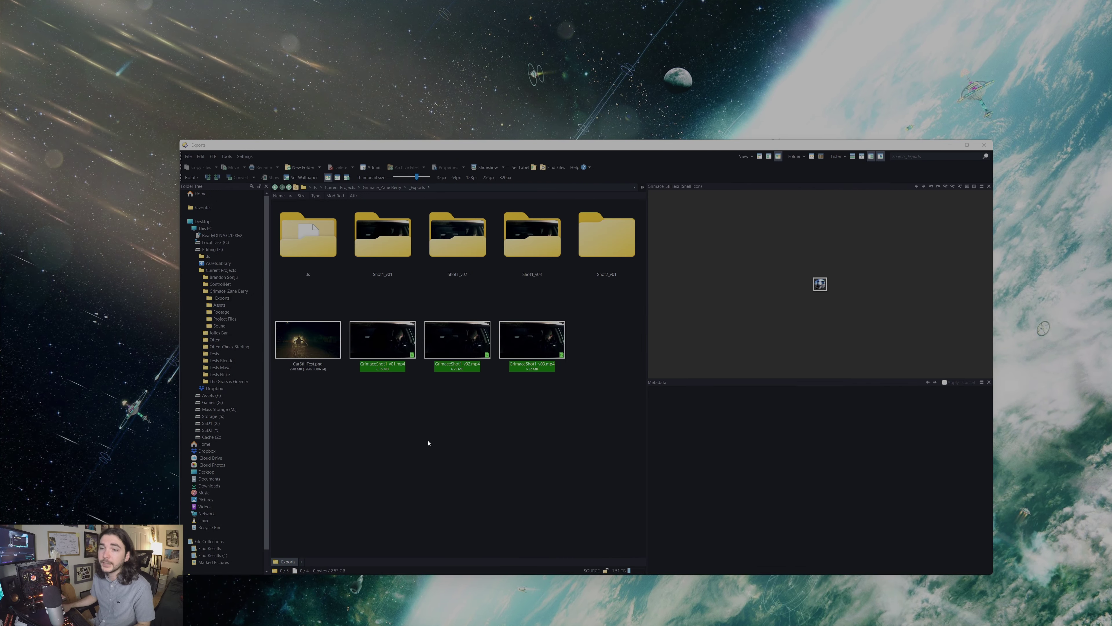
click(429, 443)
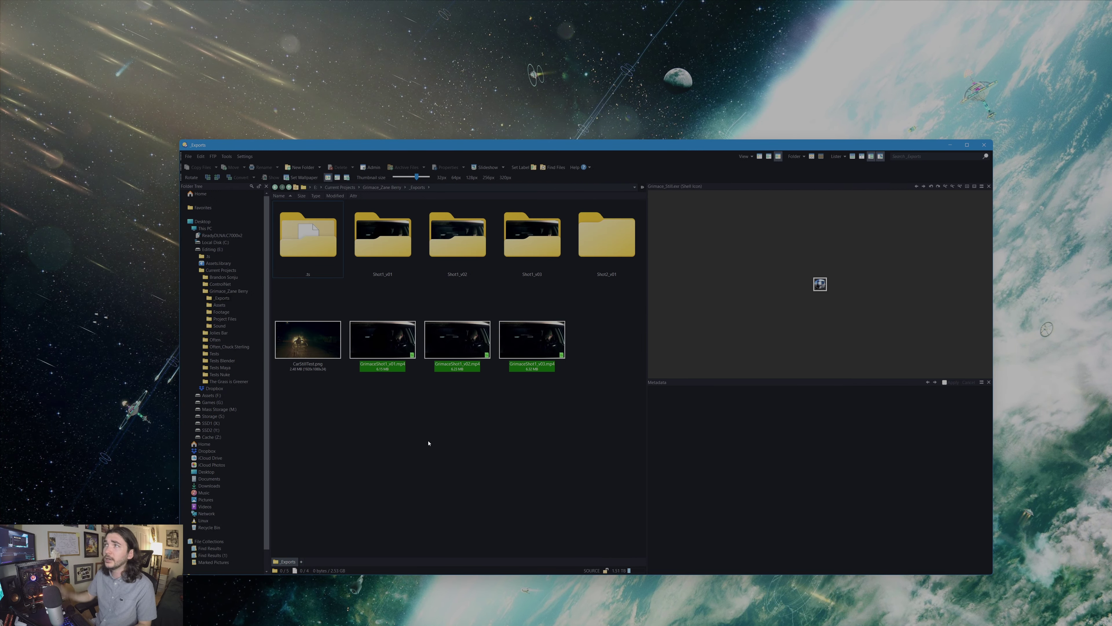
click(904, 156)
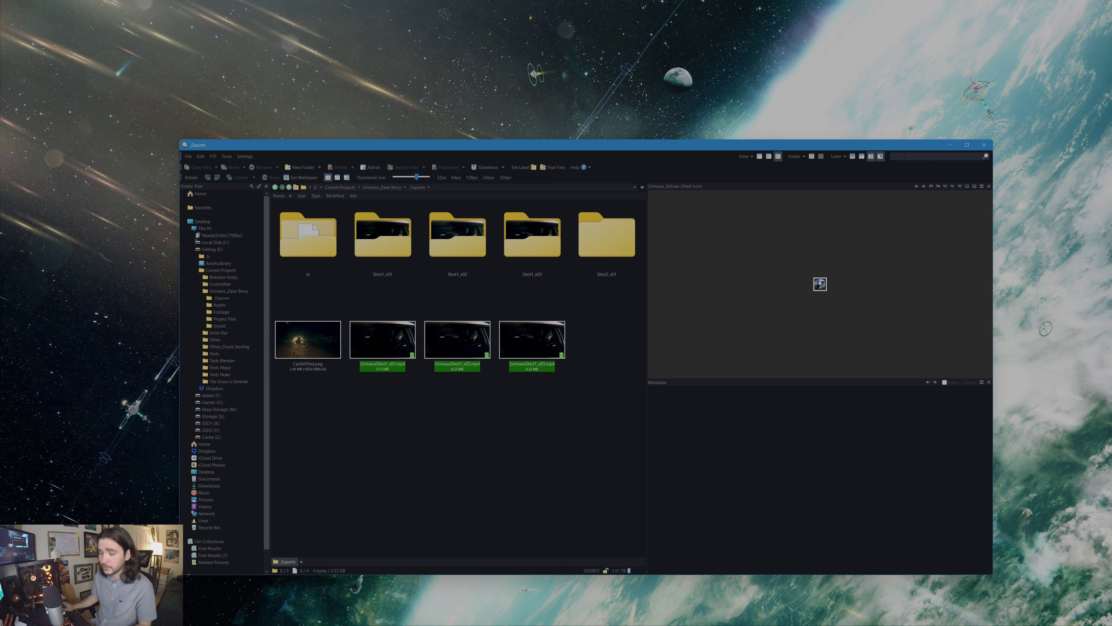
text(exports)
key(Return)
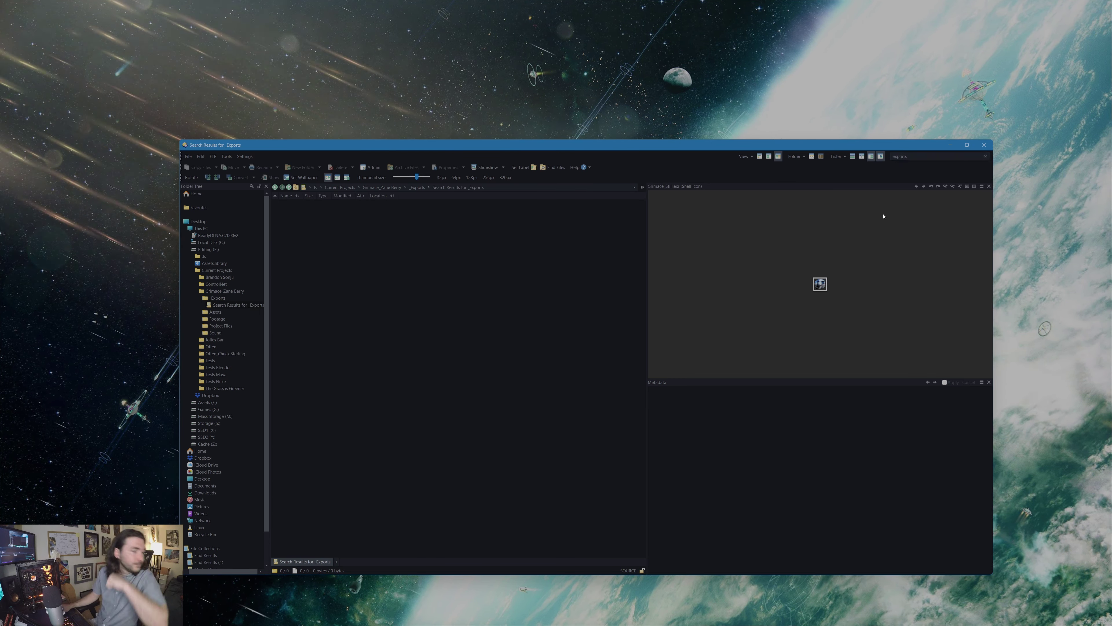
click(986, 157)
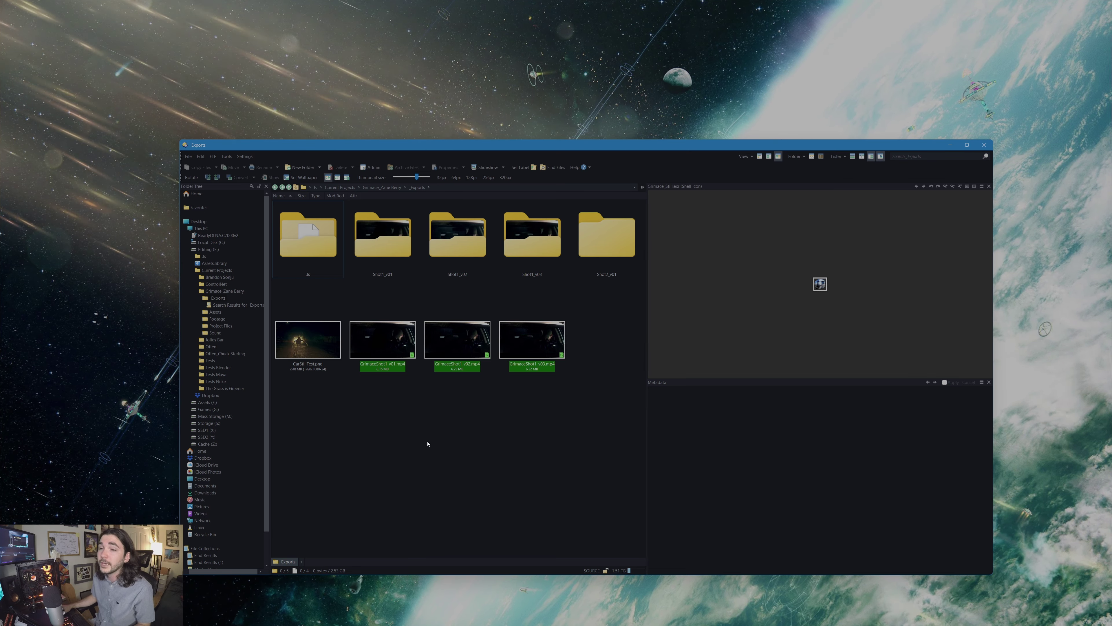
Step: Find files in the _Exports folder using the Exports label filter
key(ctrl+f)
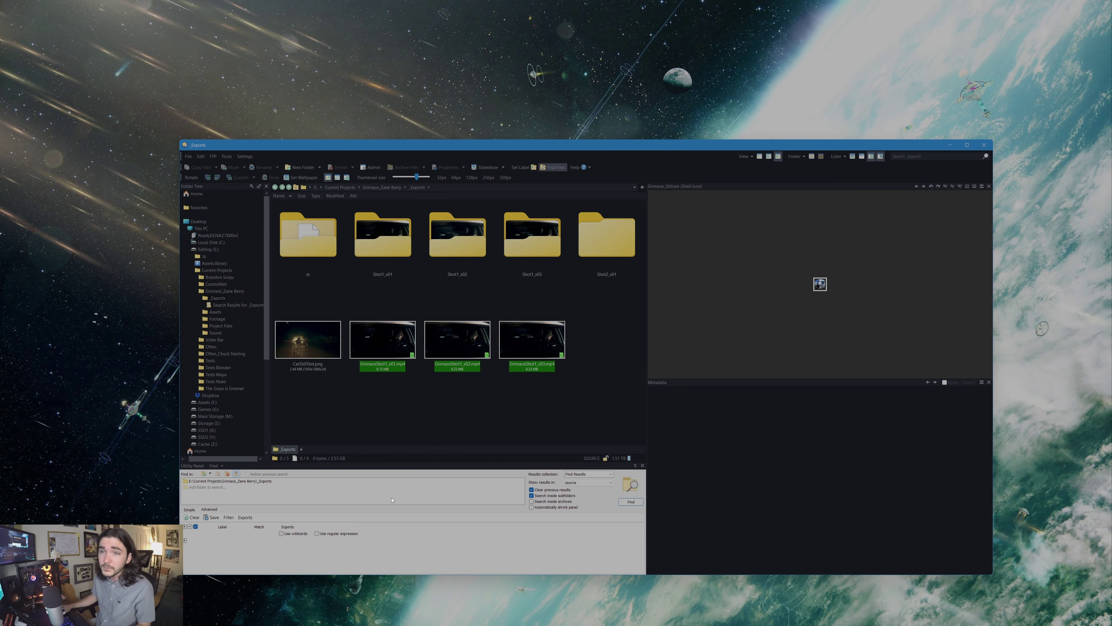
key(ctrl+f)
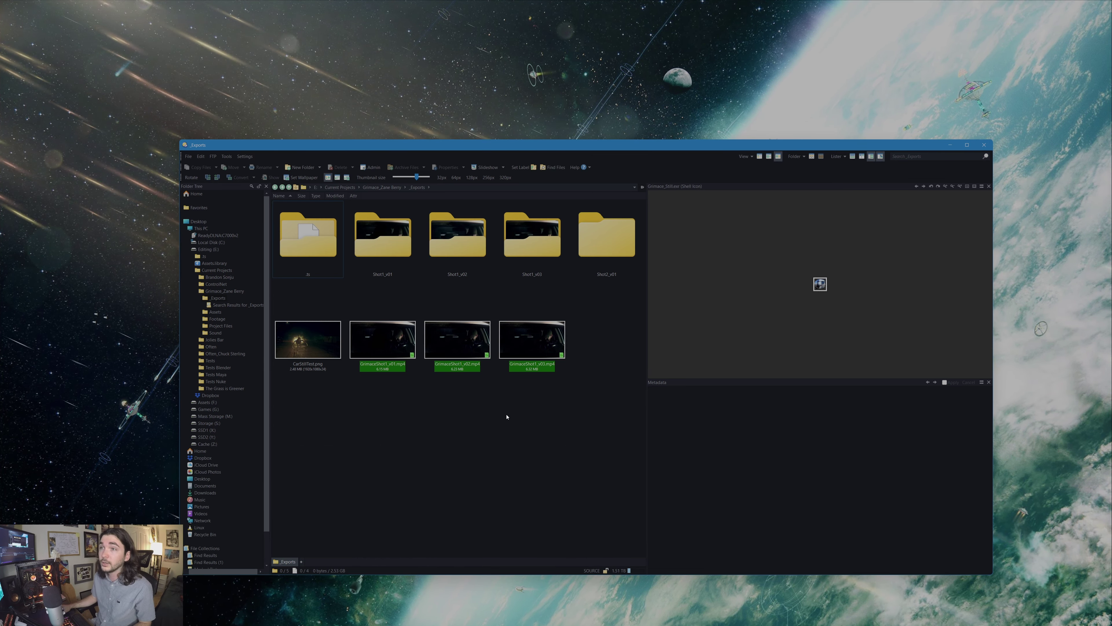
click(547, 168)
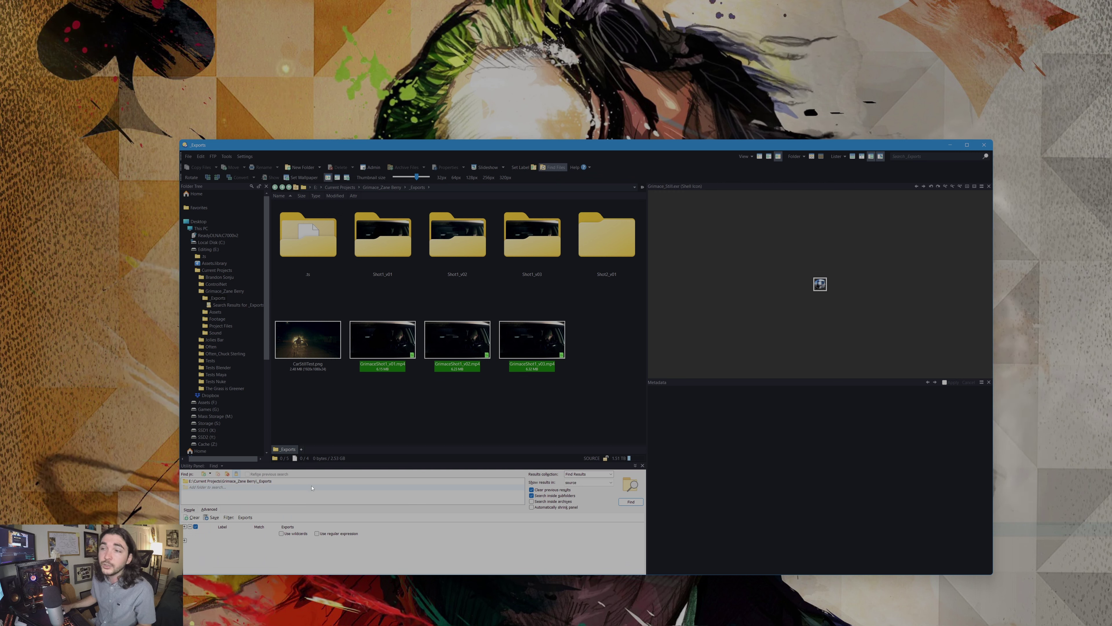
click(266, 483)
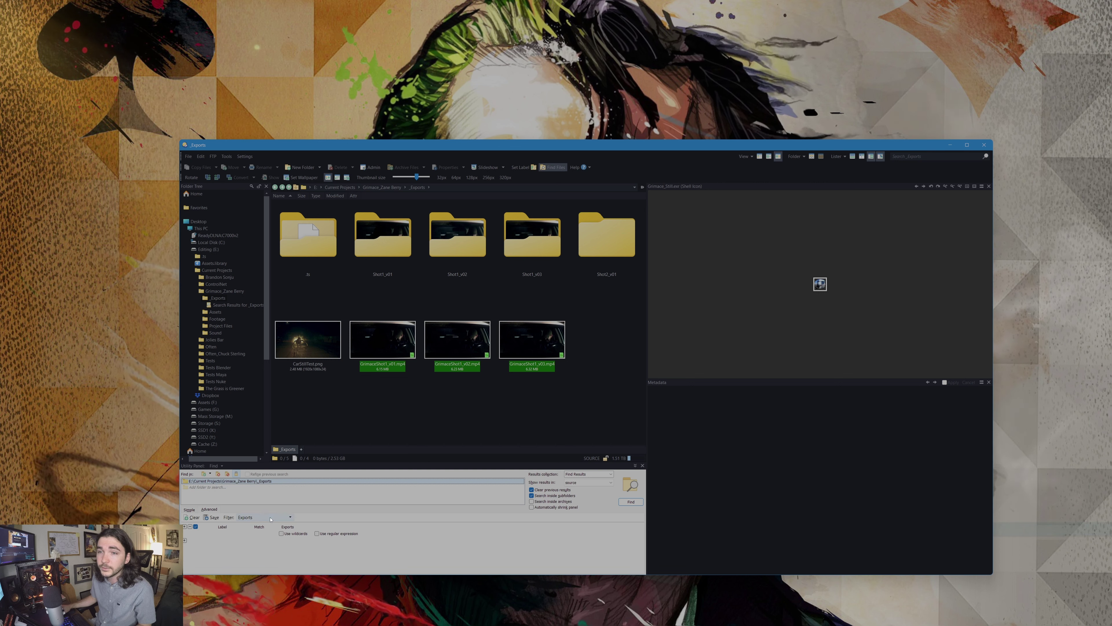
click(290, 517)
click(323, 506)
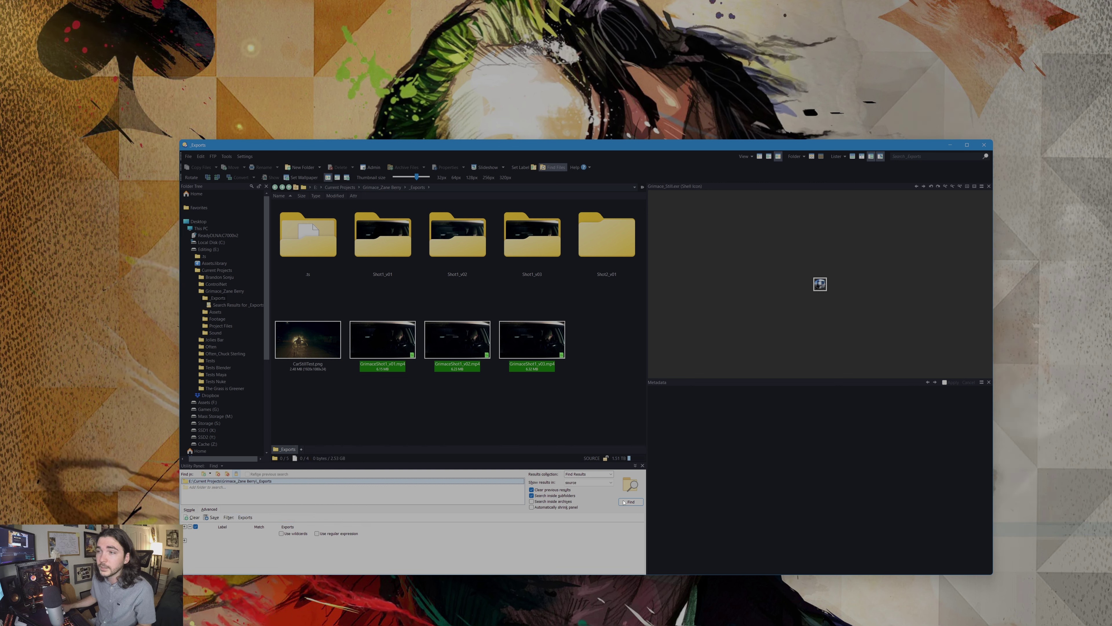
key(Return)
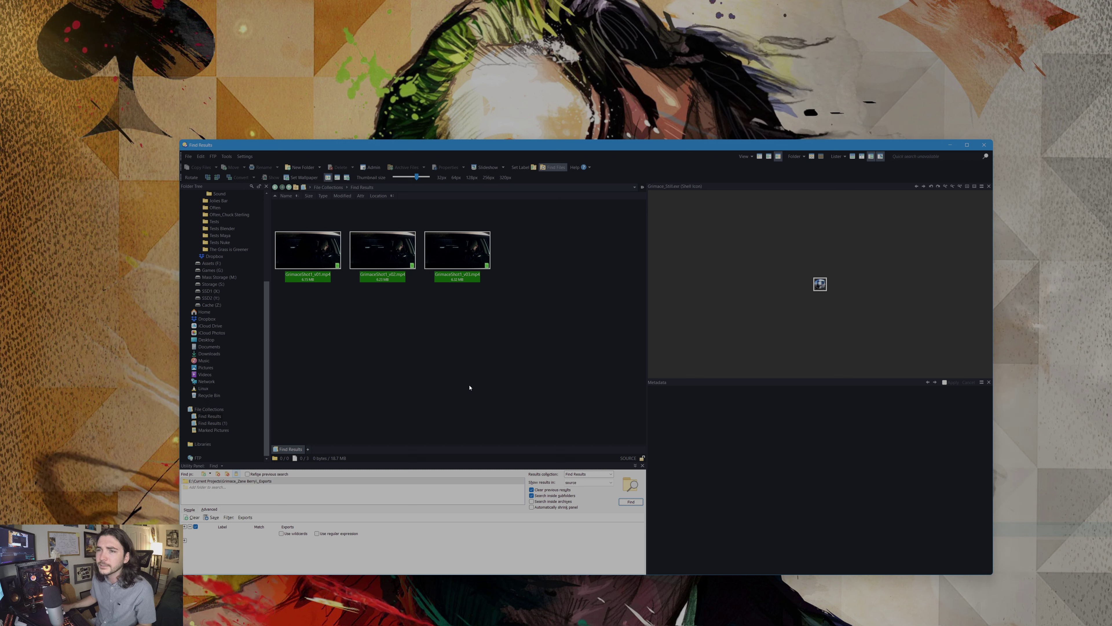
key(ctrl+f)
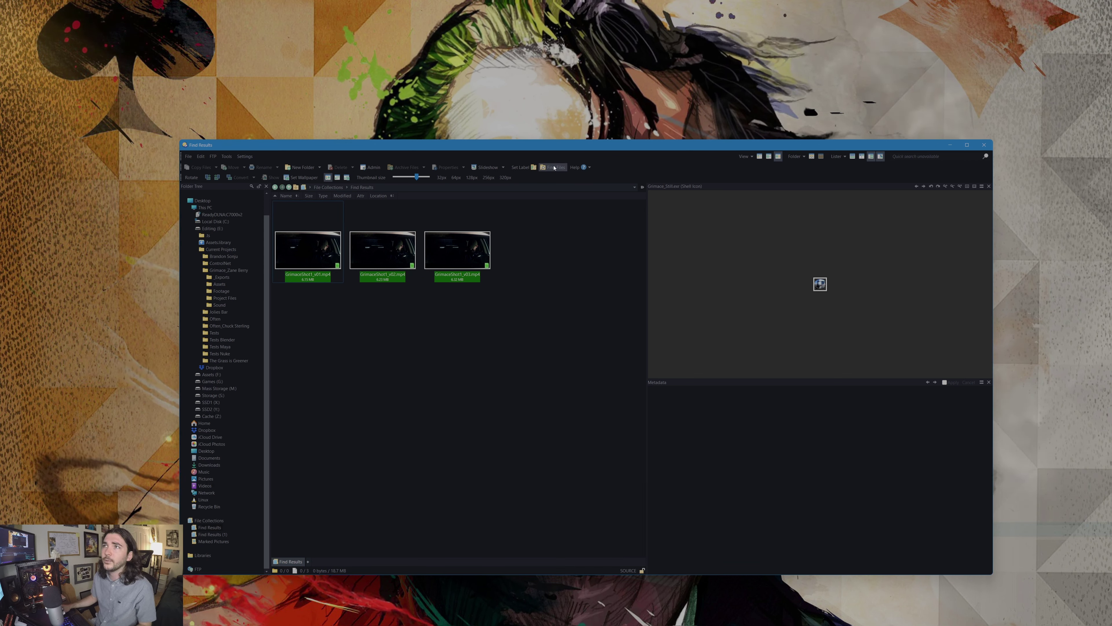
click(527, 167)
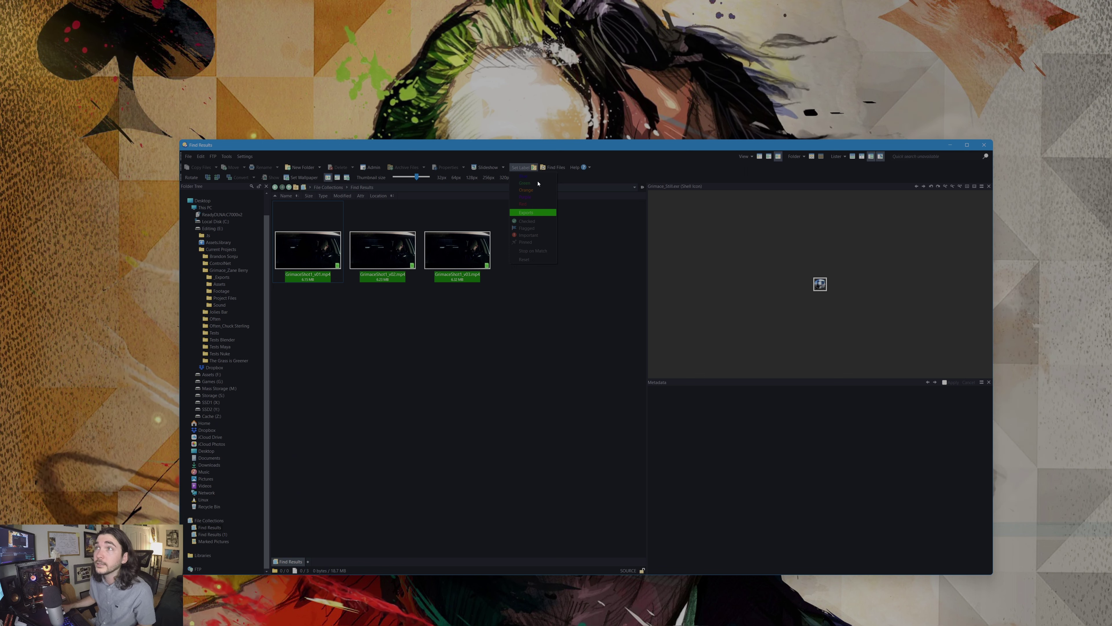
click(554, 167)
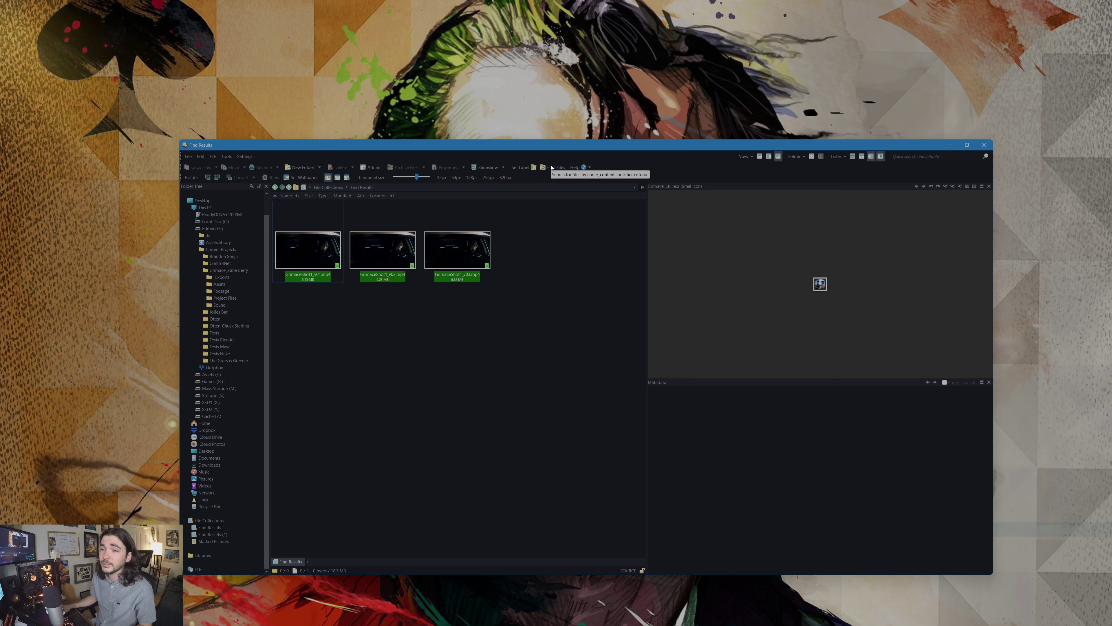
click(554, 167)
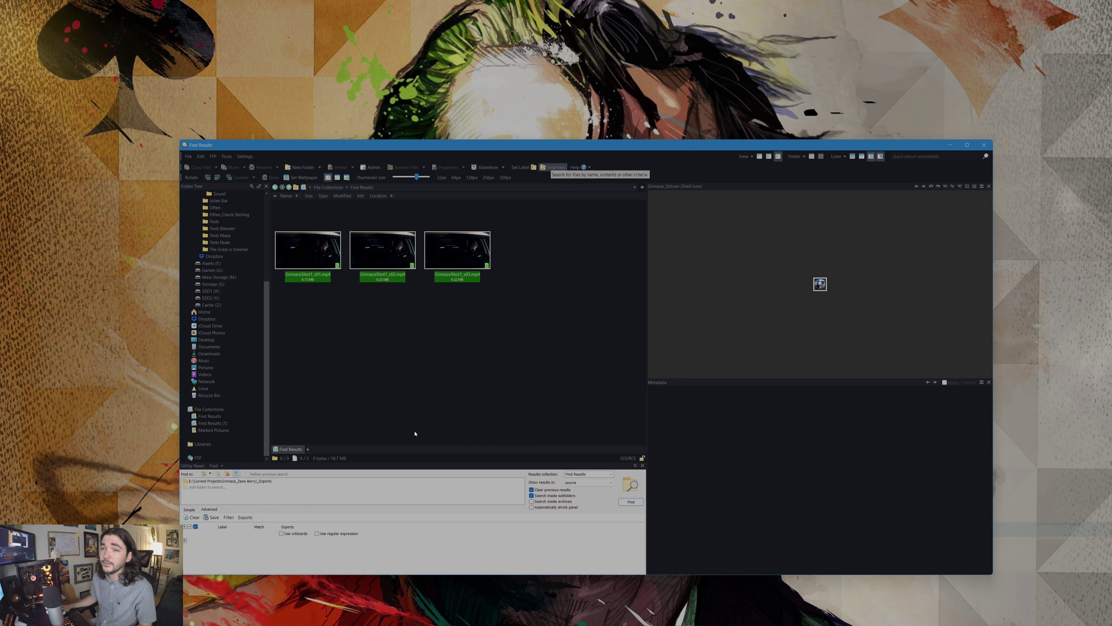
click(633, 501)
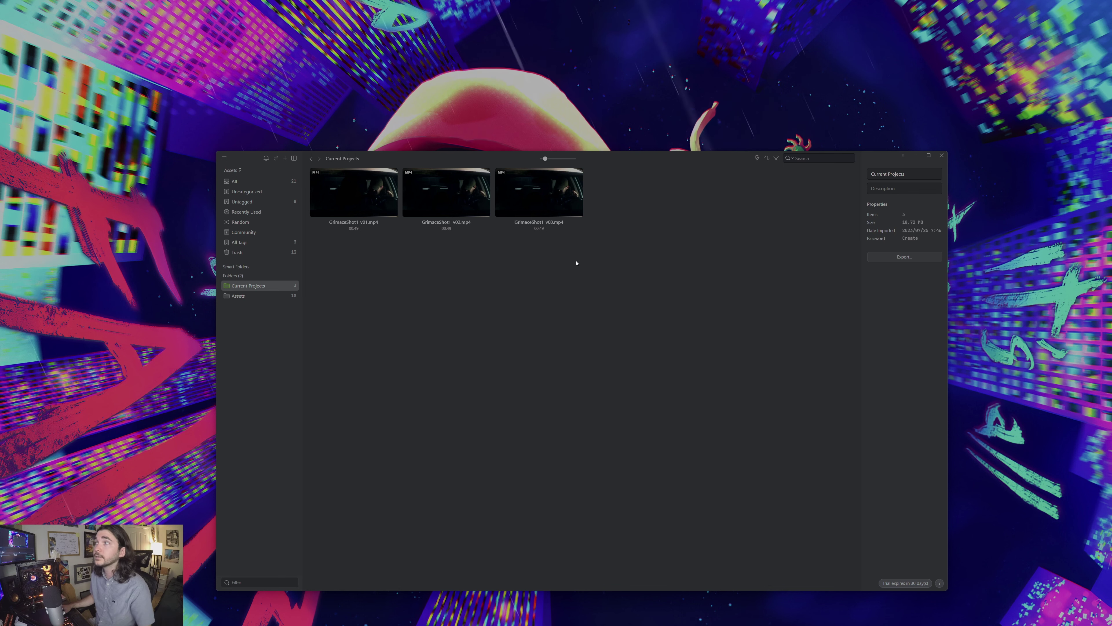
Step: Tag the GrimaceShot1_v02 video with Exports
click(520, 207)
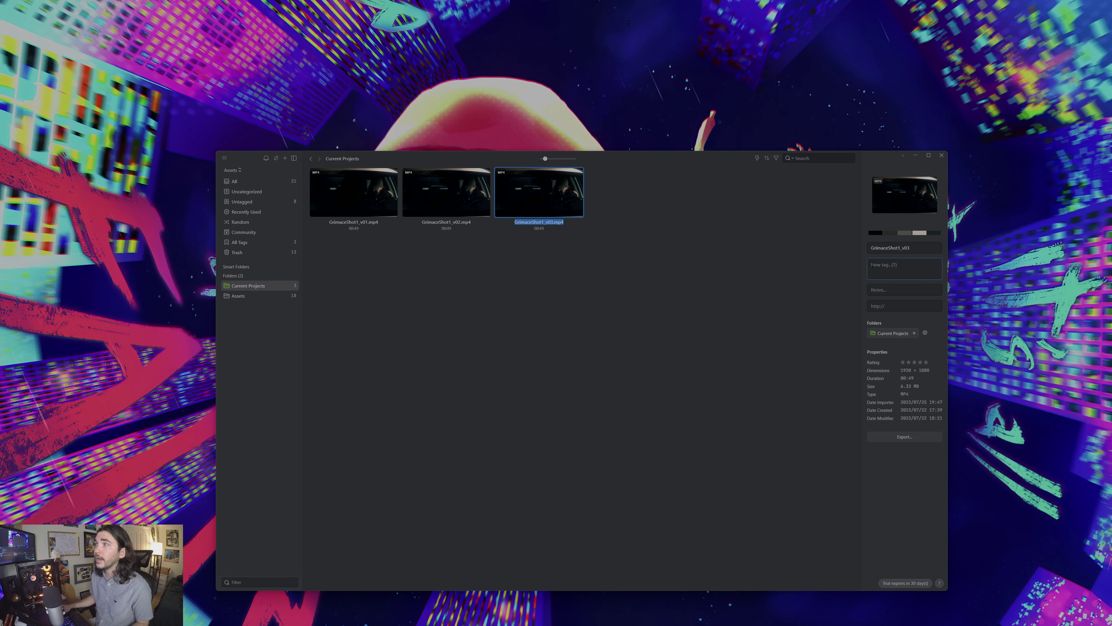
click(877, 265)
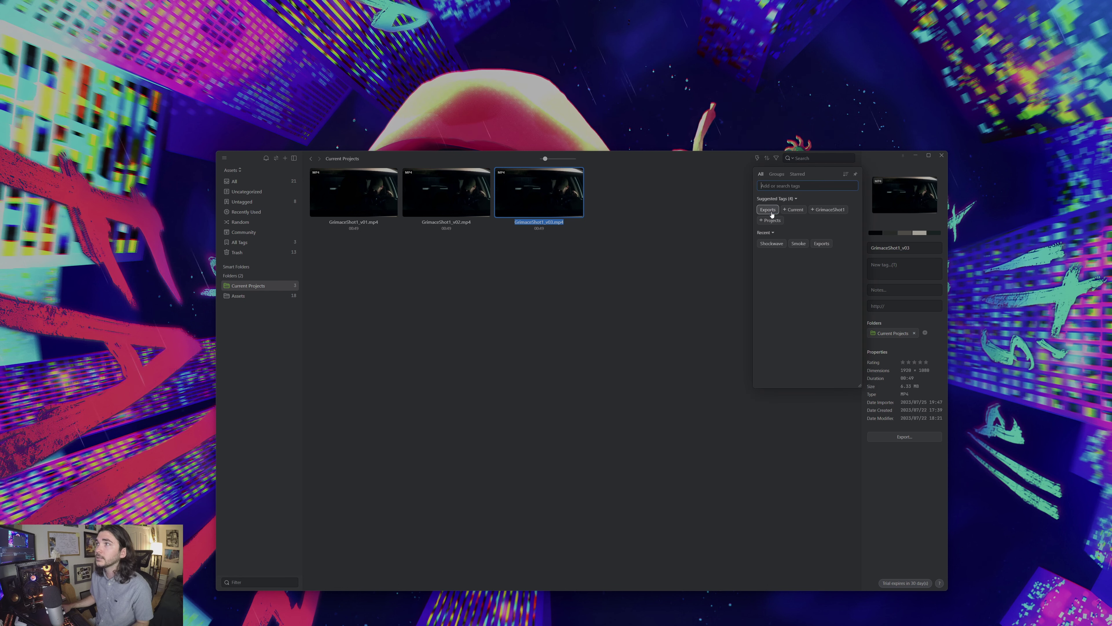
click(539, 237)
click(474, 202)
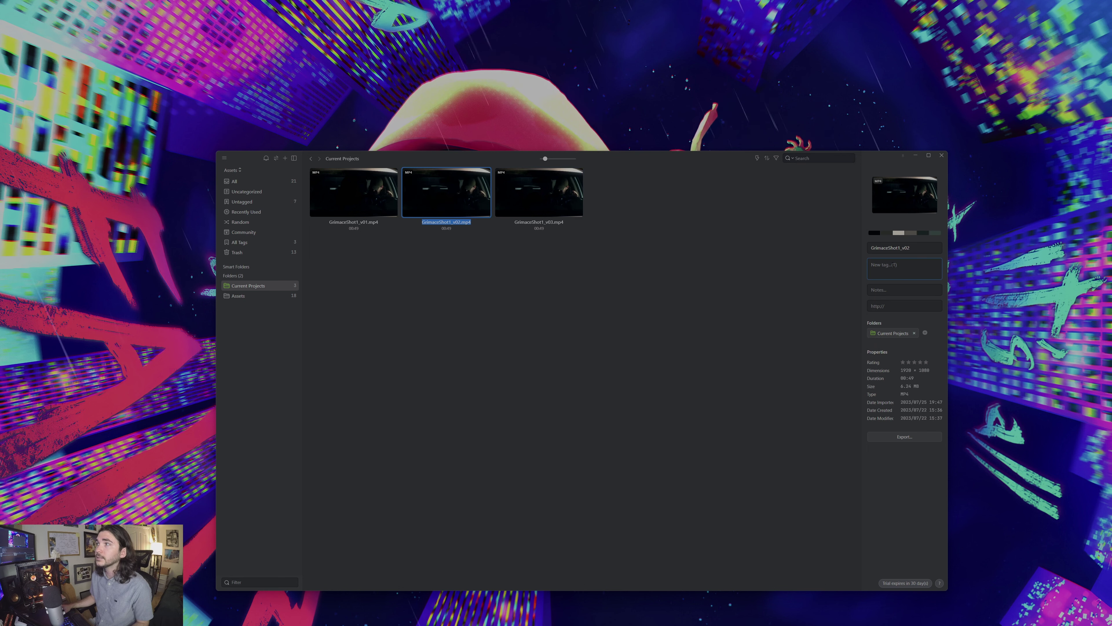
key(t)
key(Escape)
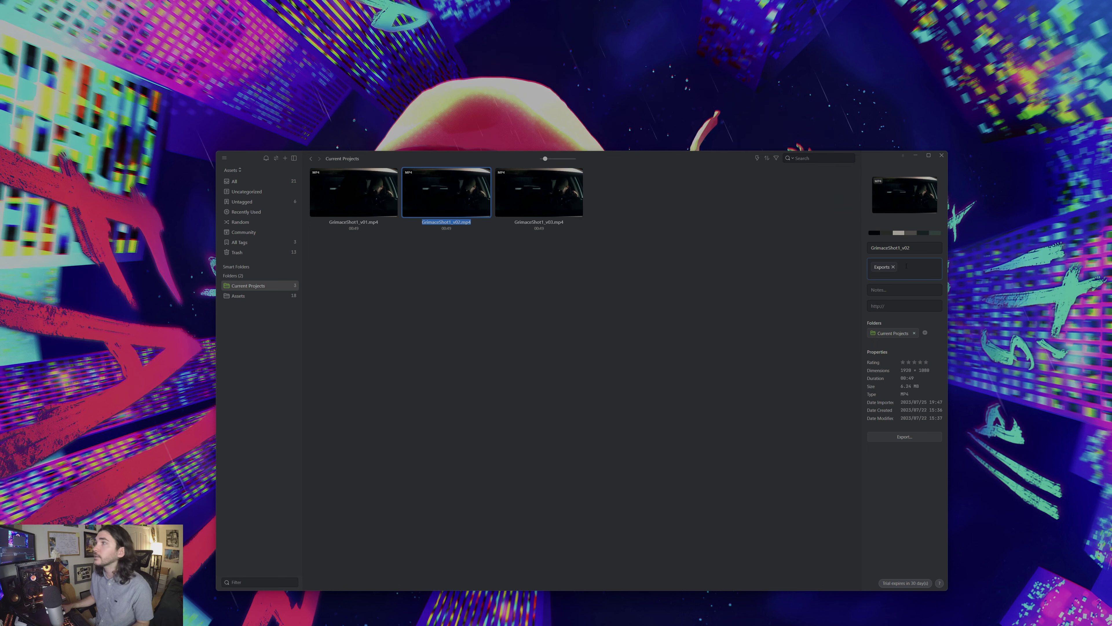
click(485, 281)
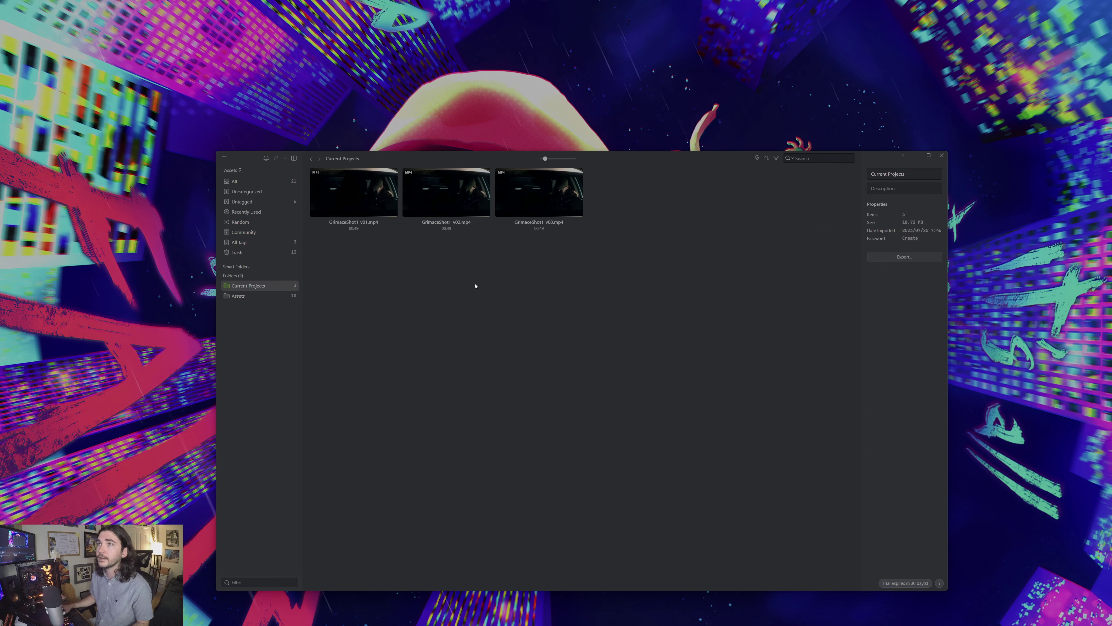
Step: Search the library for 'exports'
click(808, 159)
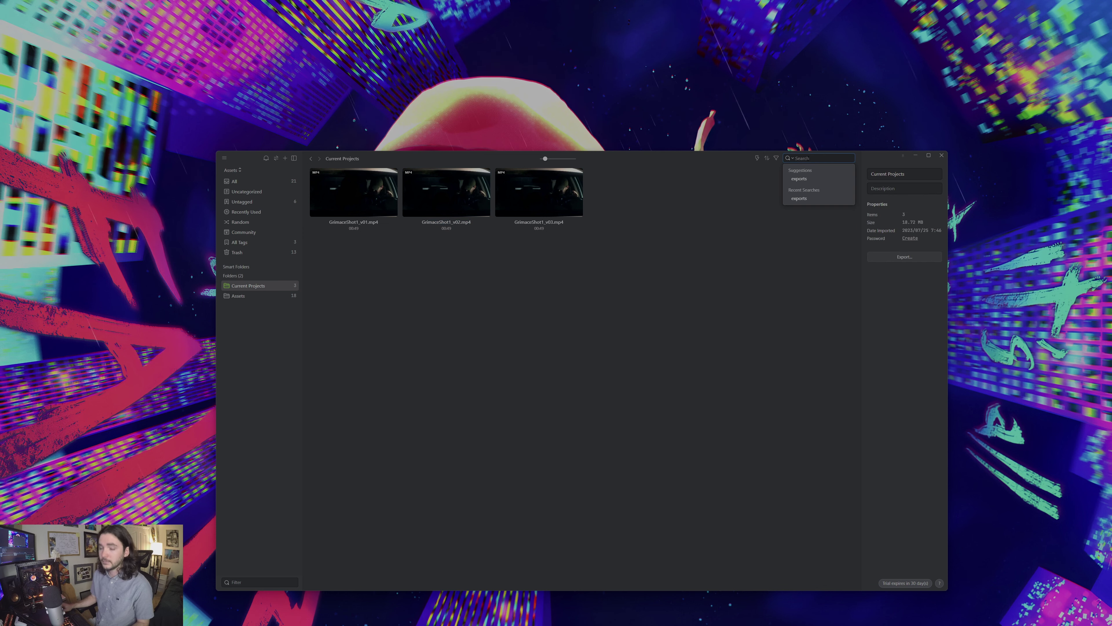
text(exports)
key(Return)
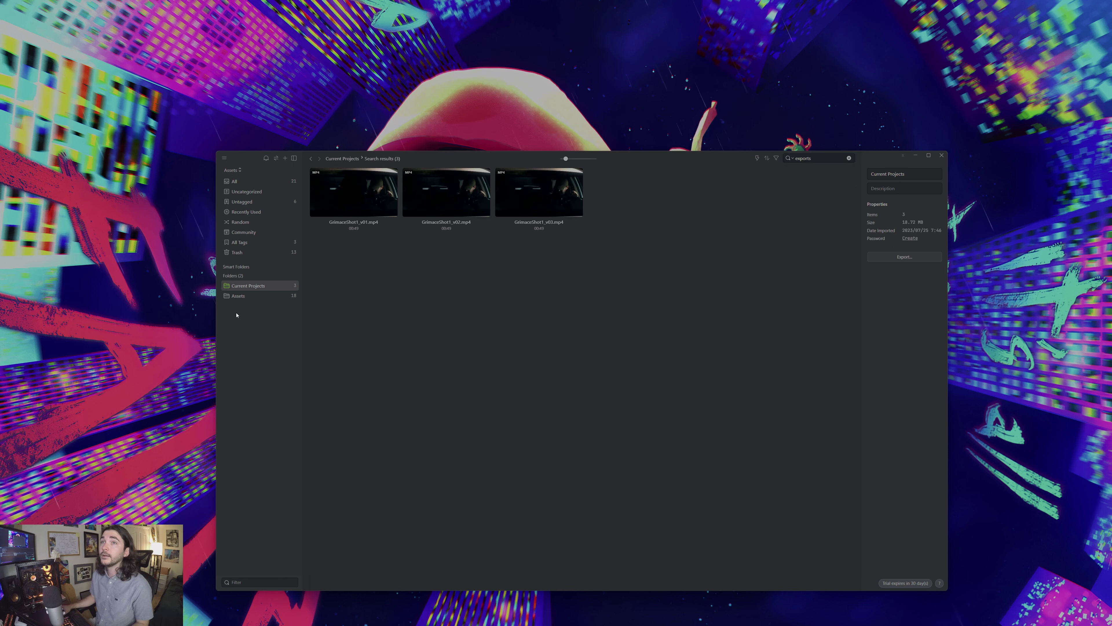
Step: Open the Assets folder and orbit the Peugeot 2049 model in the 3D viewer
click(242, 296)
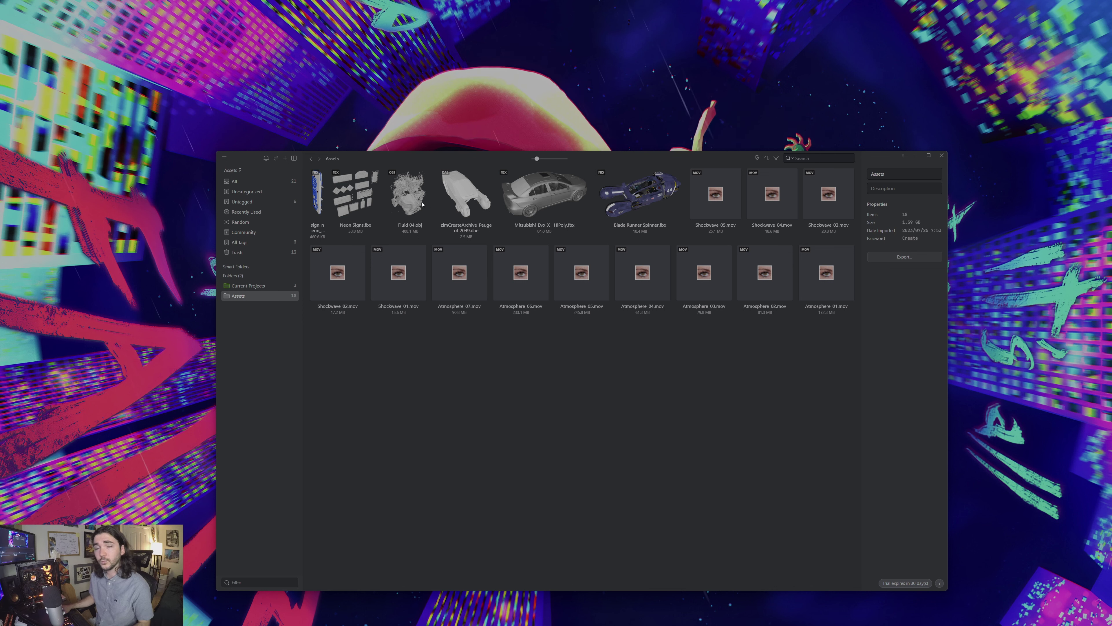
click(458, 198)
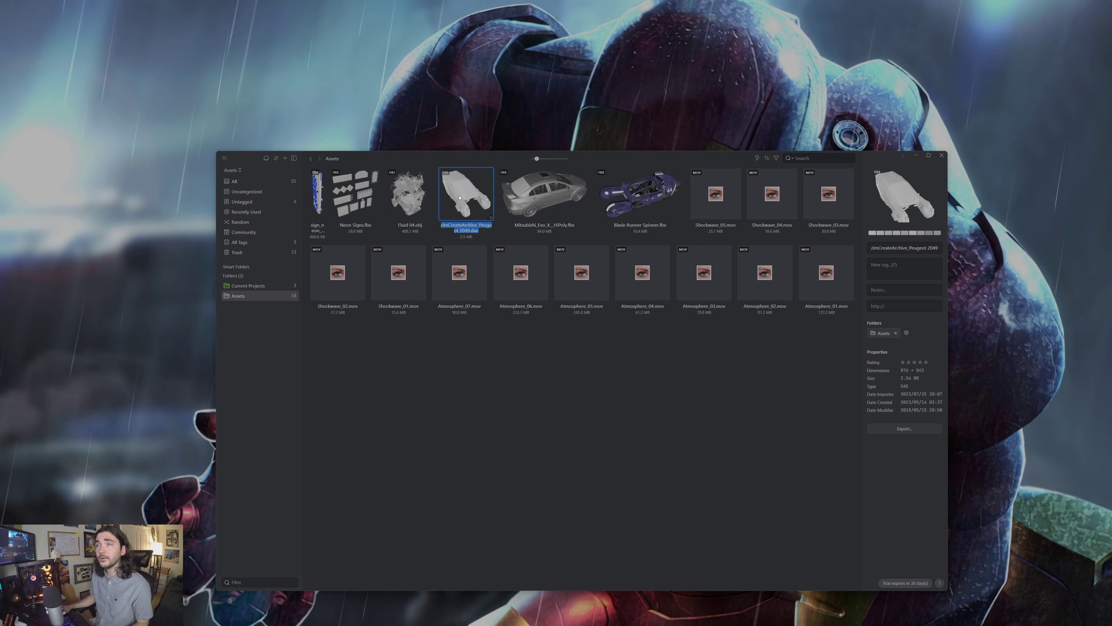
double_click(461, 195)
drag(665, 371, 622, 361)
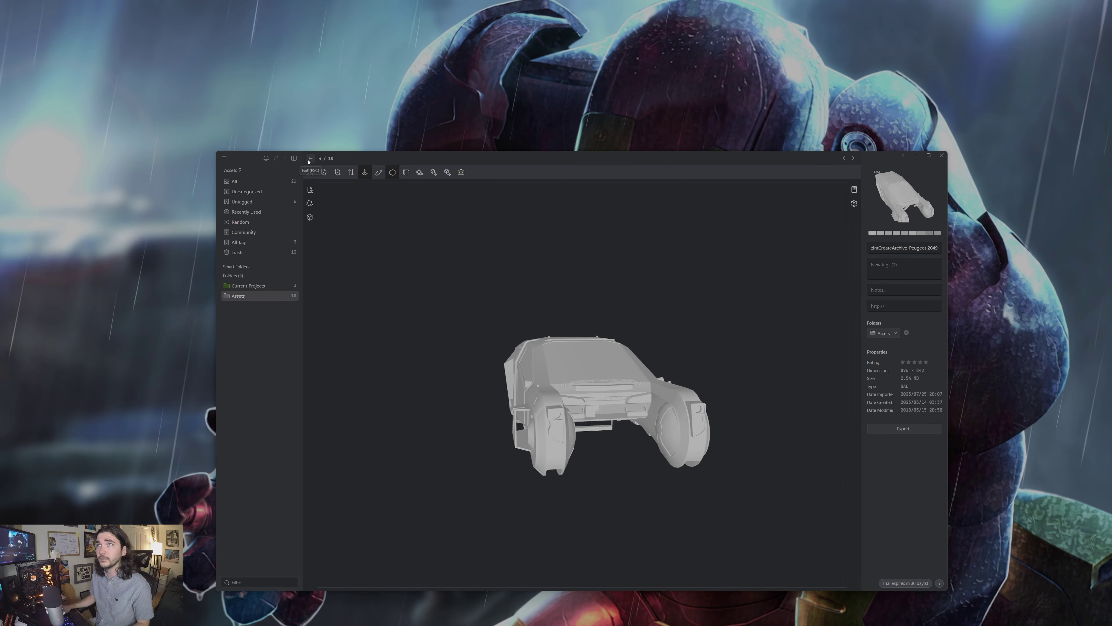
key(Escape)
Step: Orbit the Blade Runner Spinner model to a front-angled view, then return to the grid
double_click(653, 198)
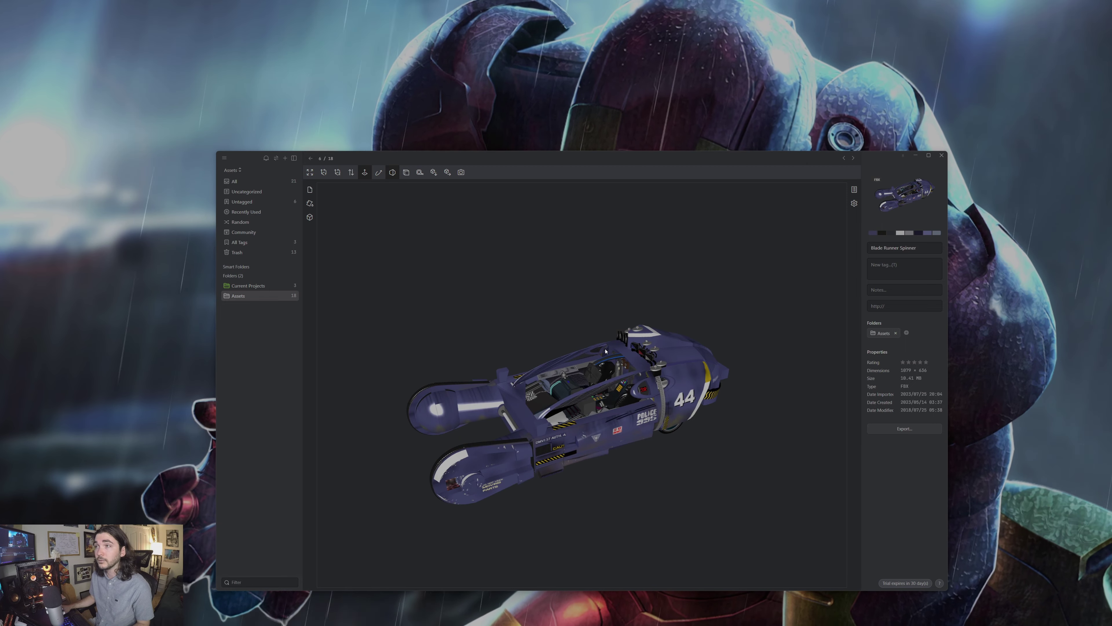
drag(606, 351, 517, 394)
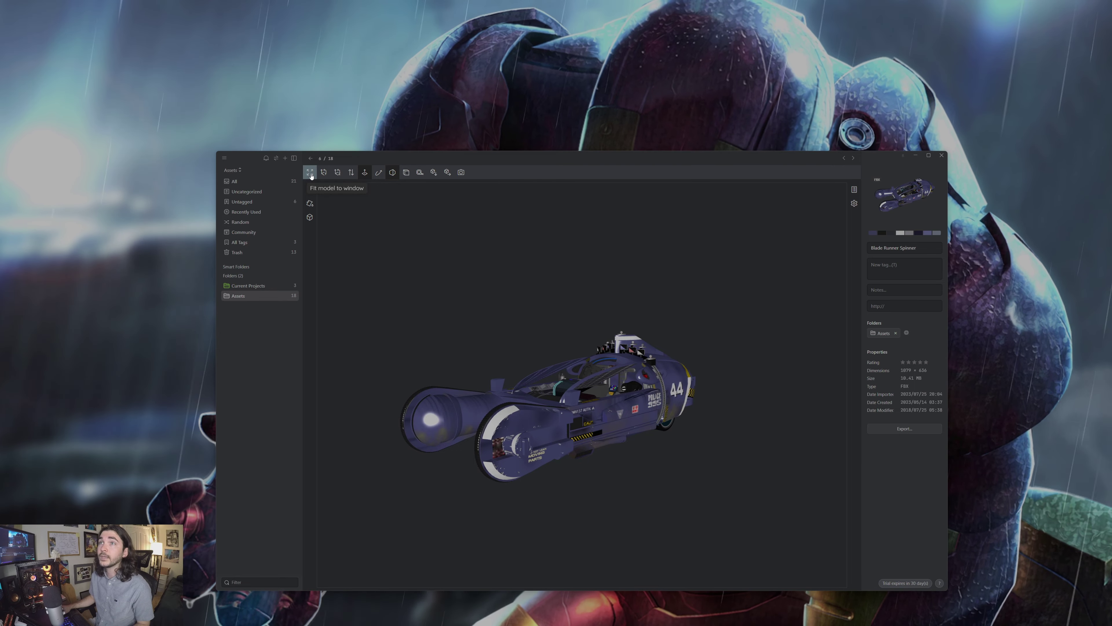
click(311, 158)
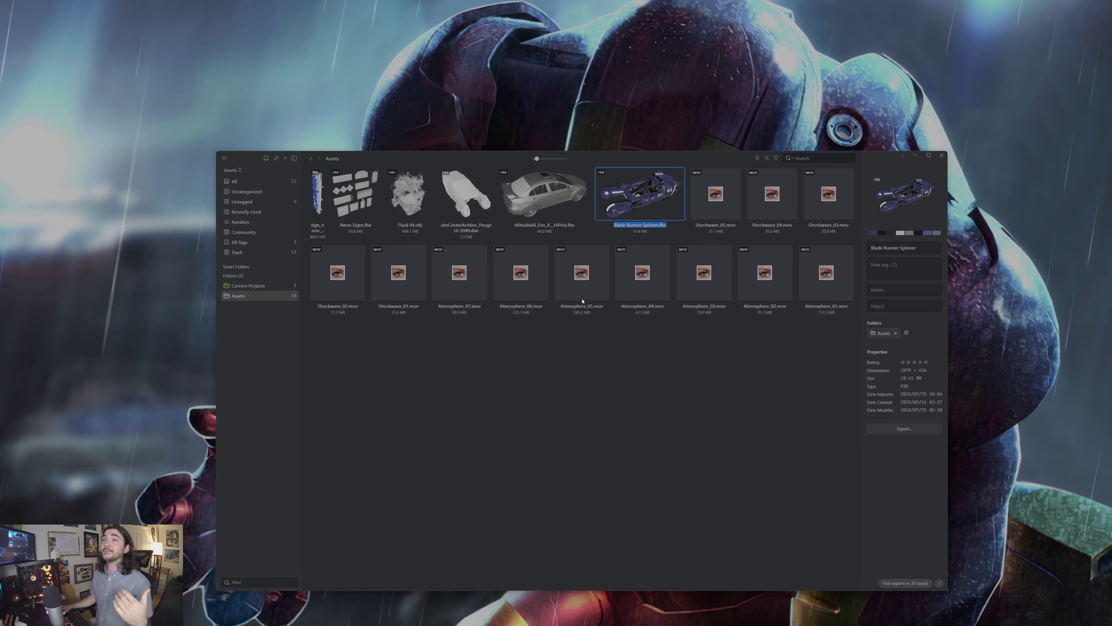
click(801, 158)
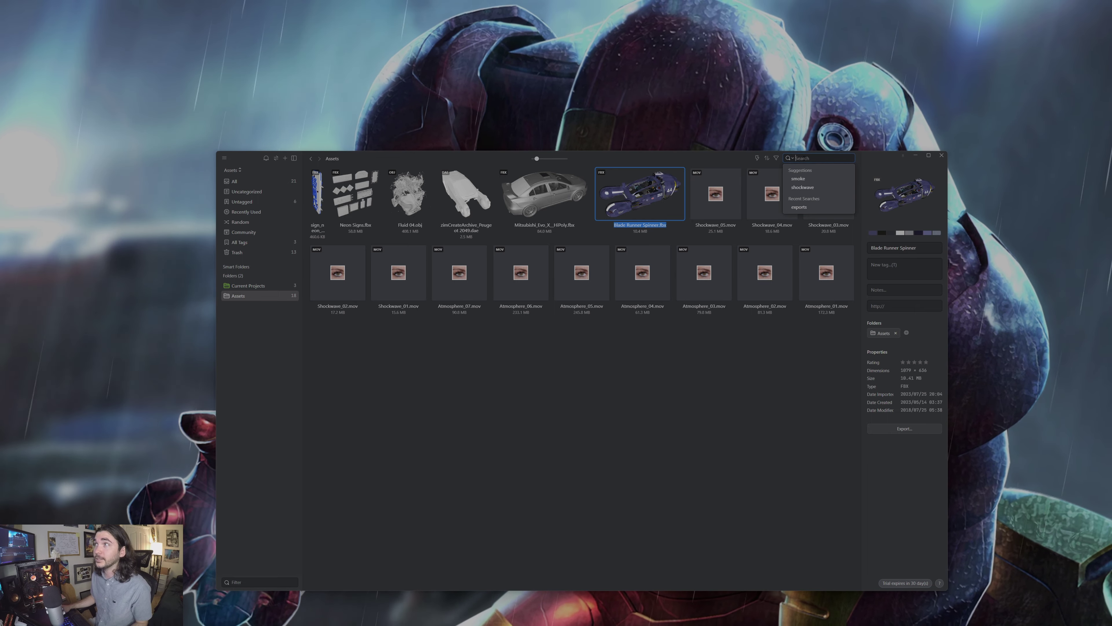
click(715, 194)
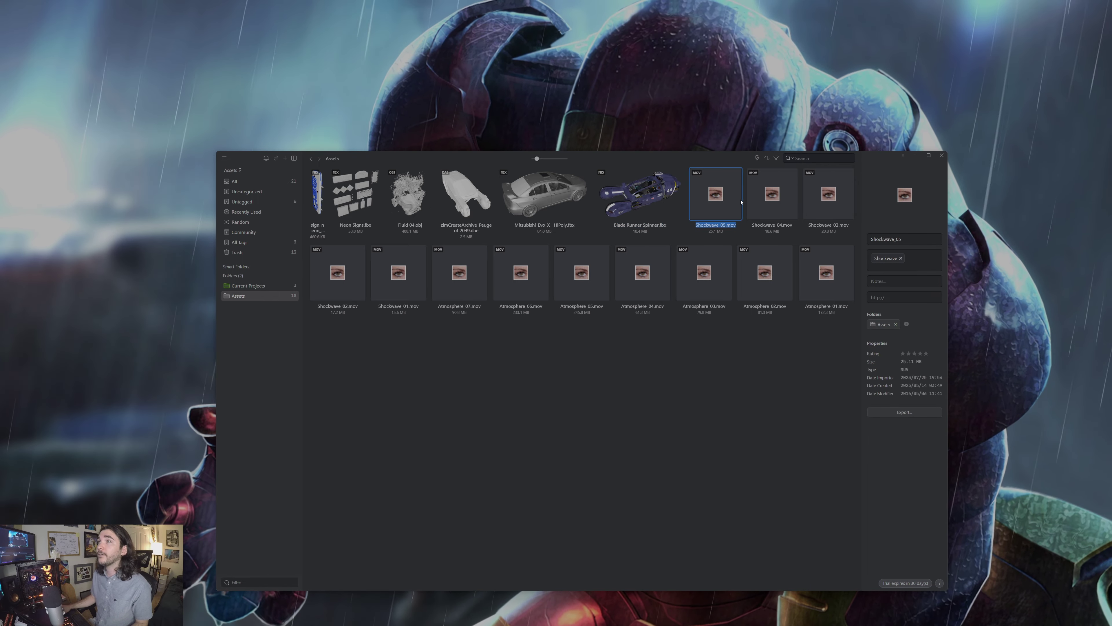
click(772, 194)
click(809, 200)
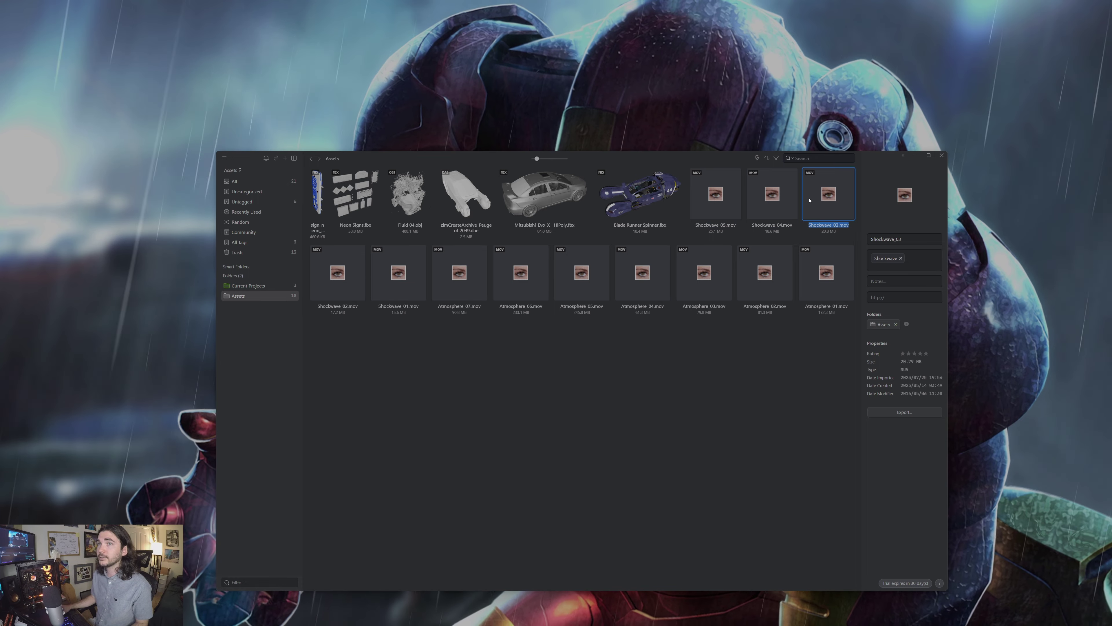
double_click(338, 273)
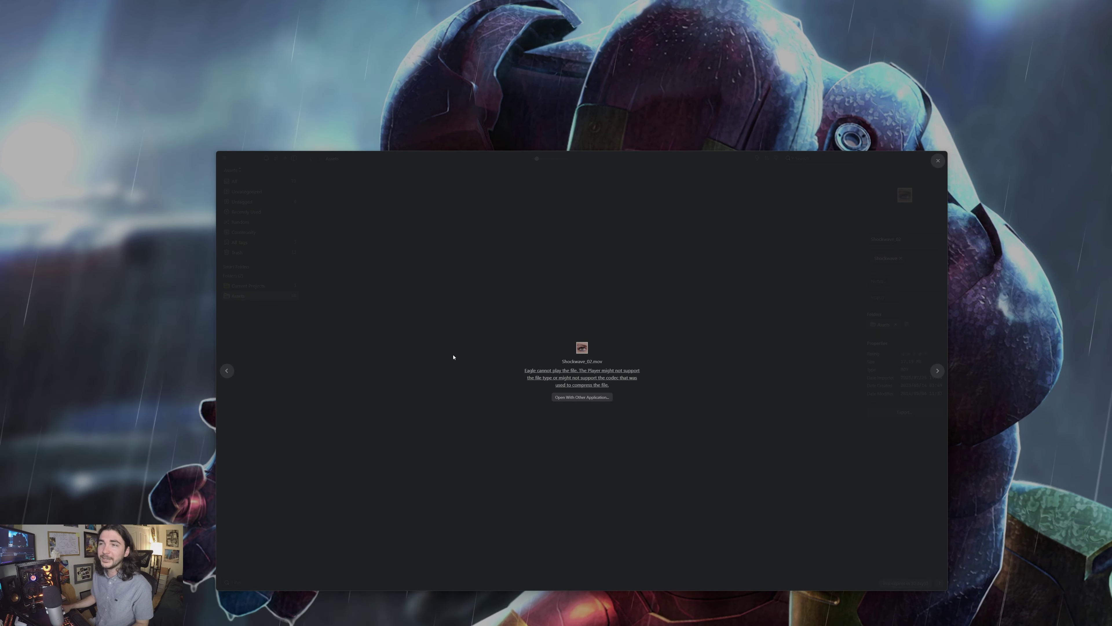
key(Escape)
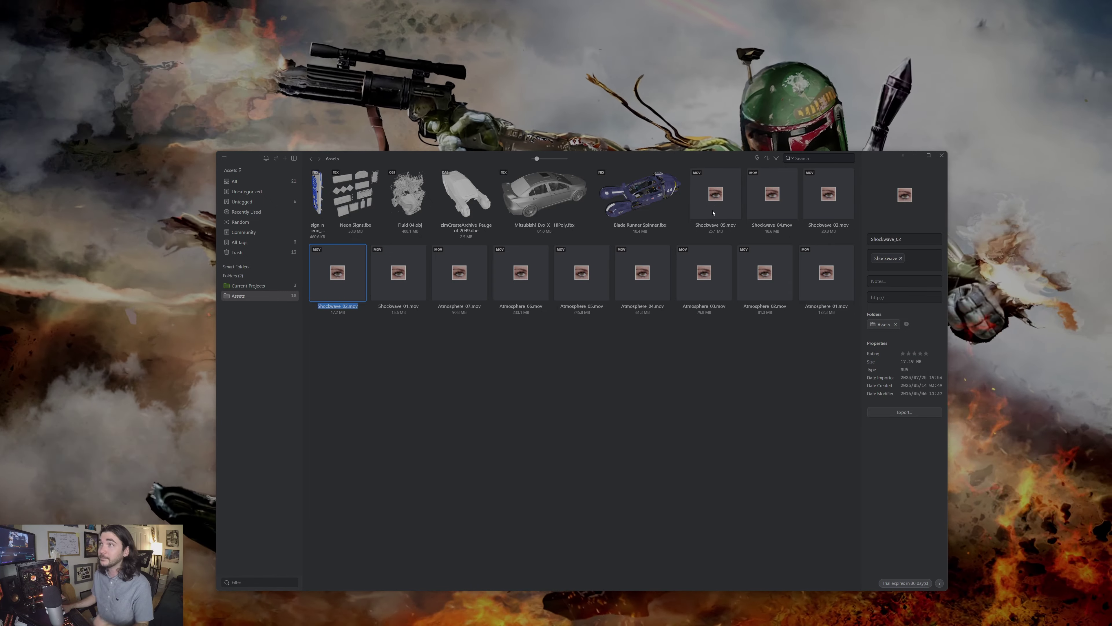
click(722, 199)
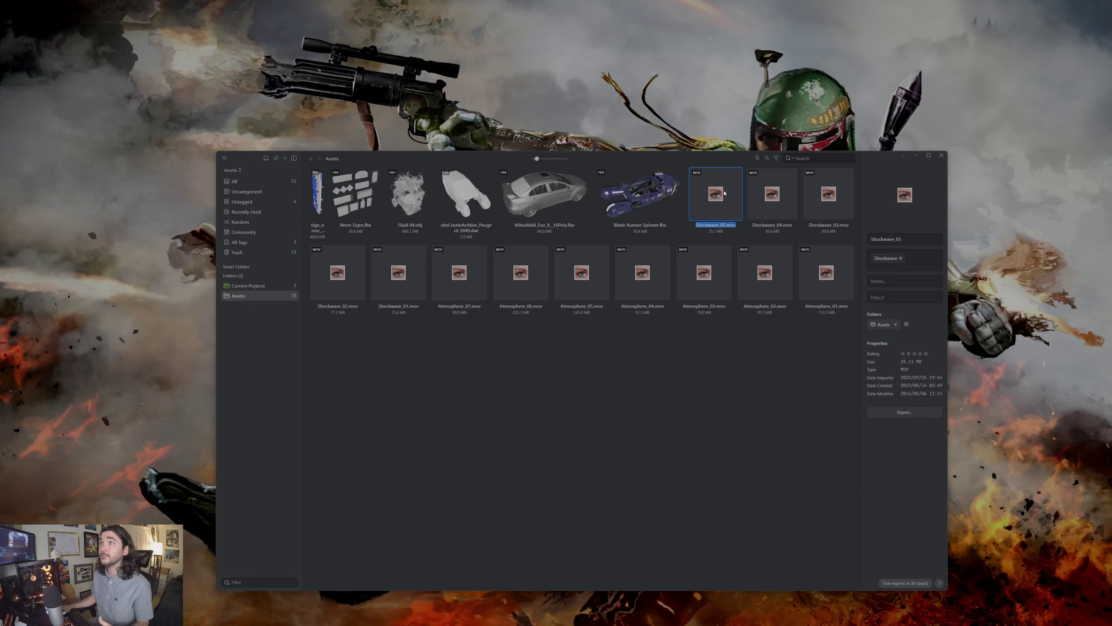
key(Right)
key(Right)
key(Right)
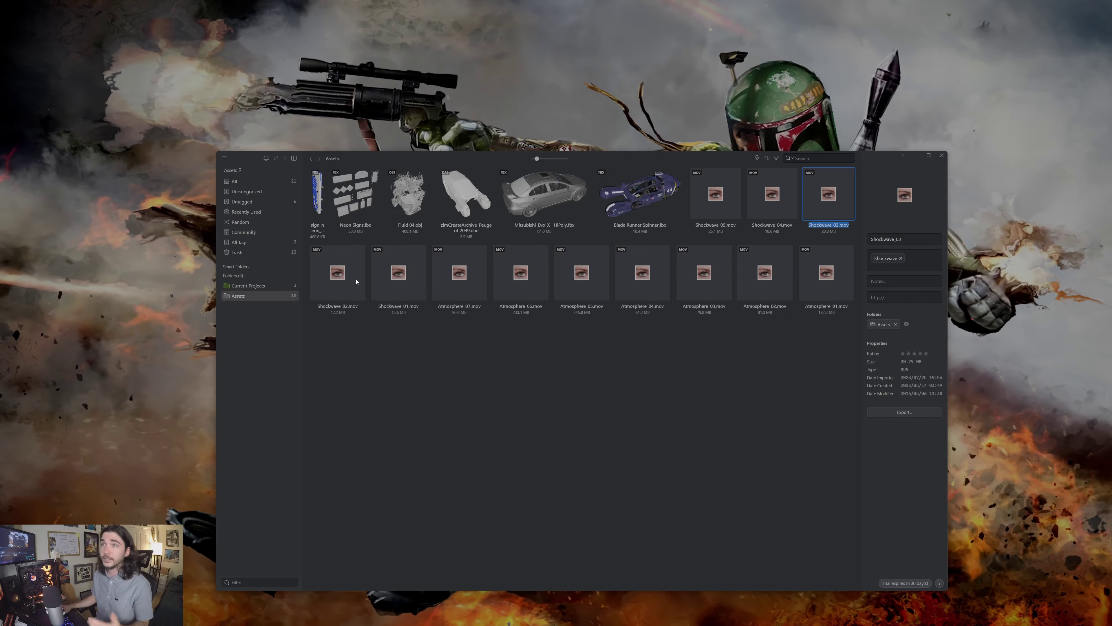
key(Escape)
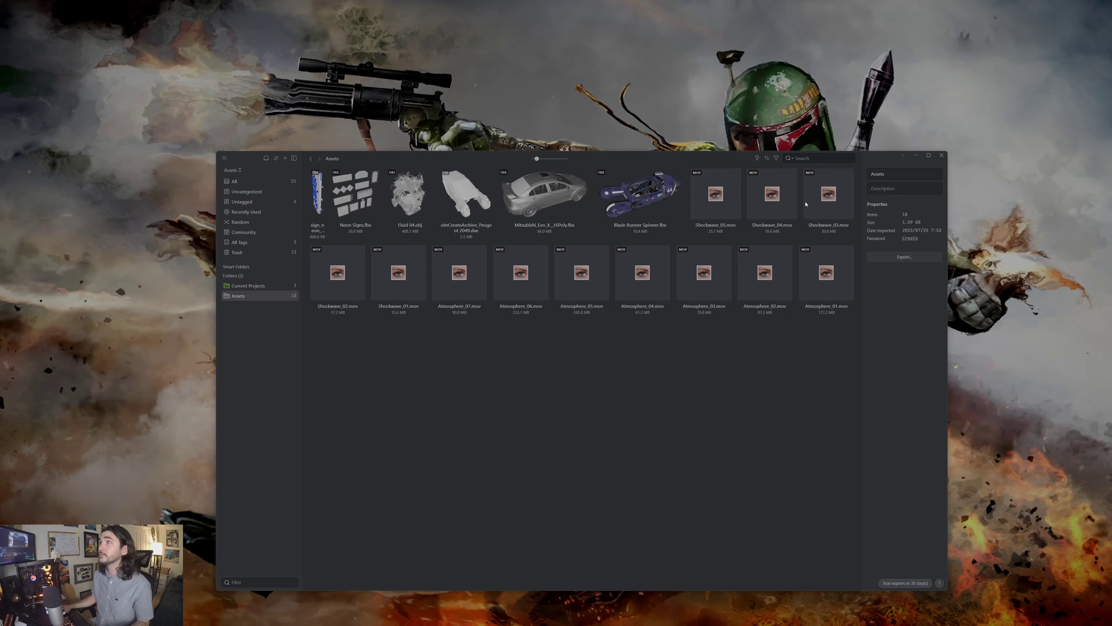
key(ctrl+f)
text(smoke)
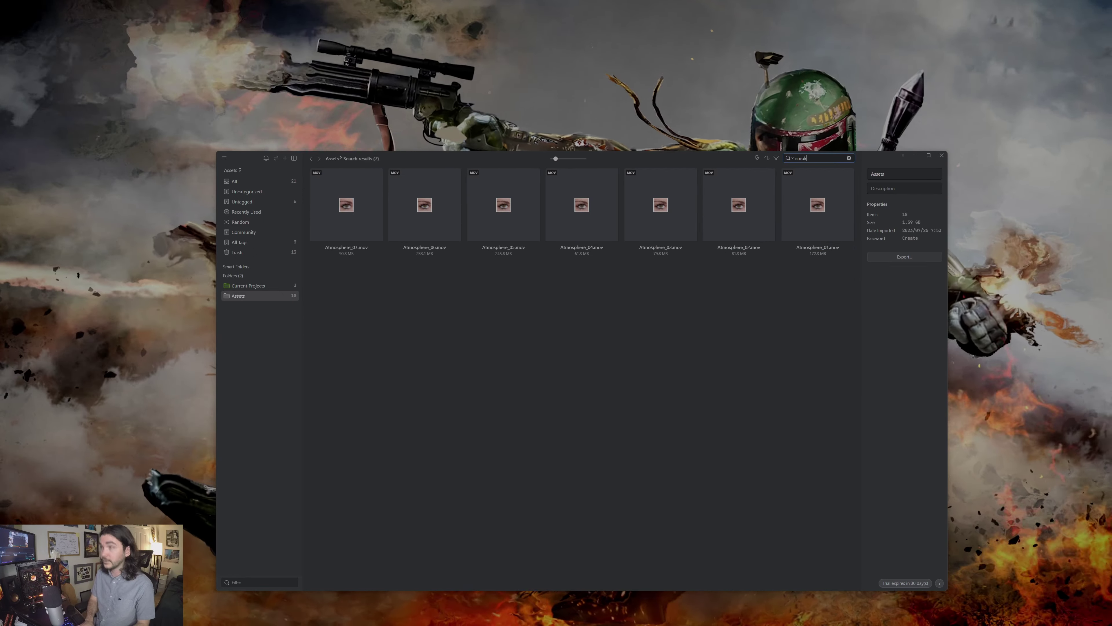
double_click(795, 159)
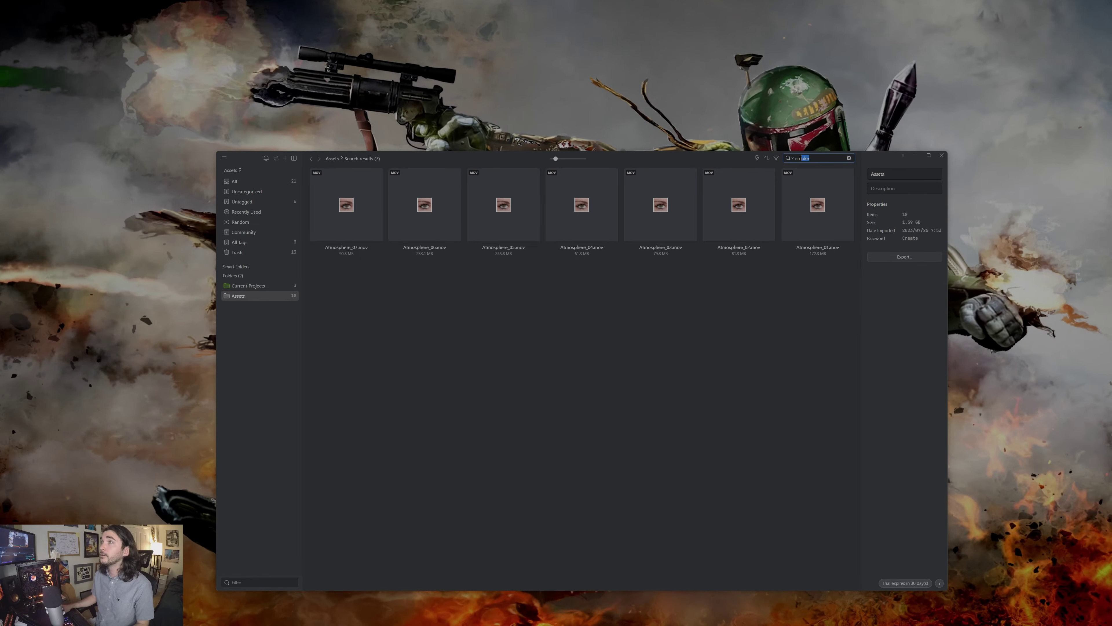
key(BackSpace)
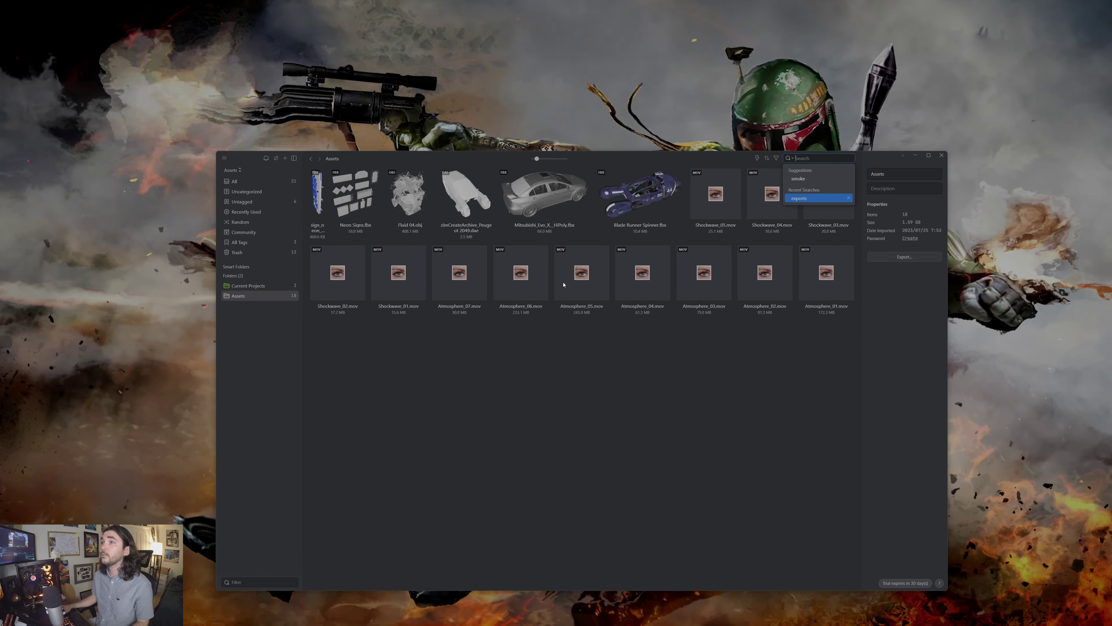
click(704, 272)
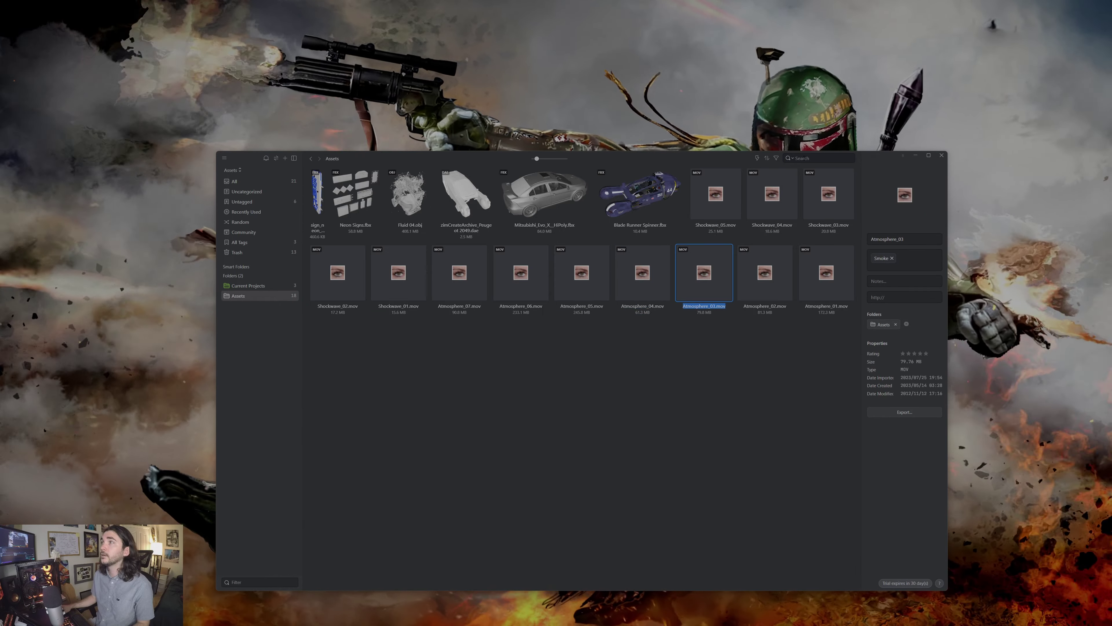
key(Up)
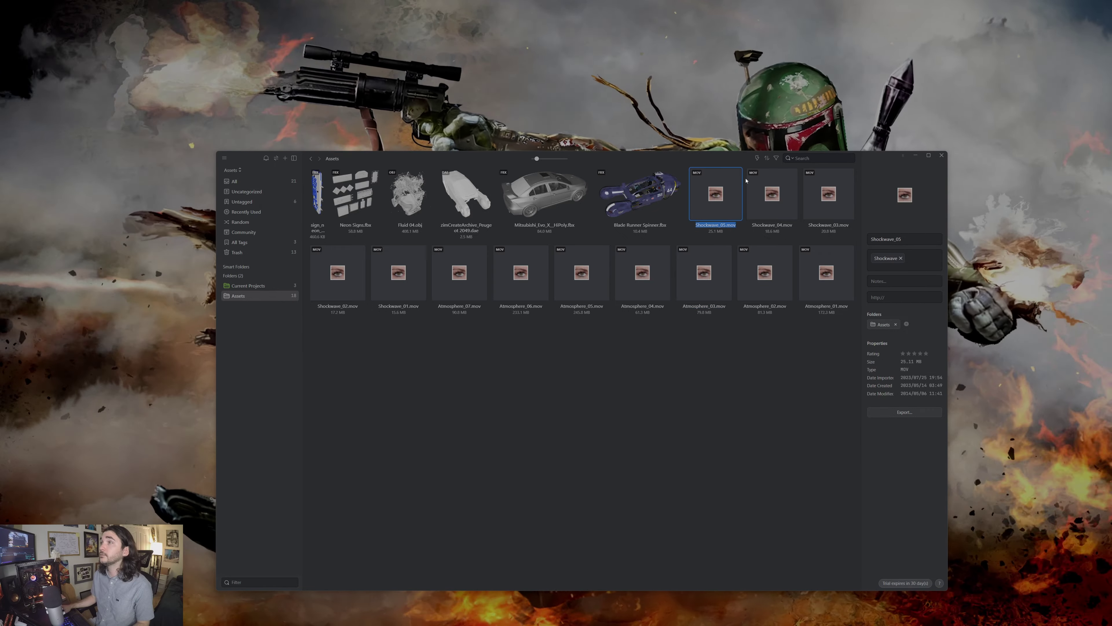
key(ctrl+f)
text(s)
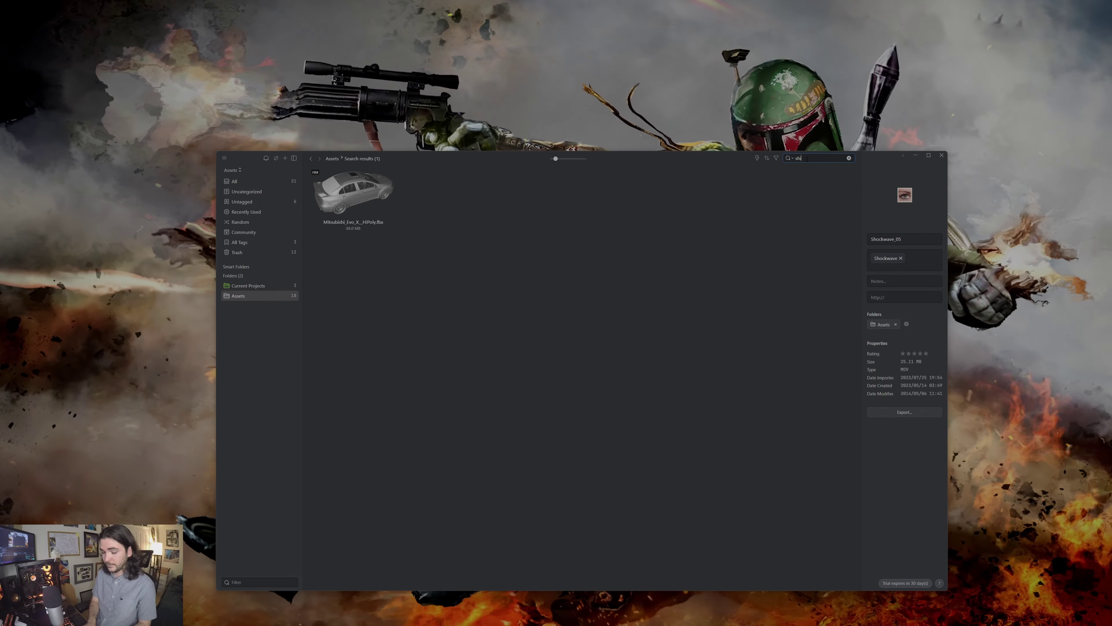
text(hockwa)
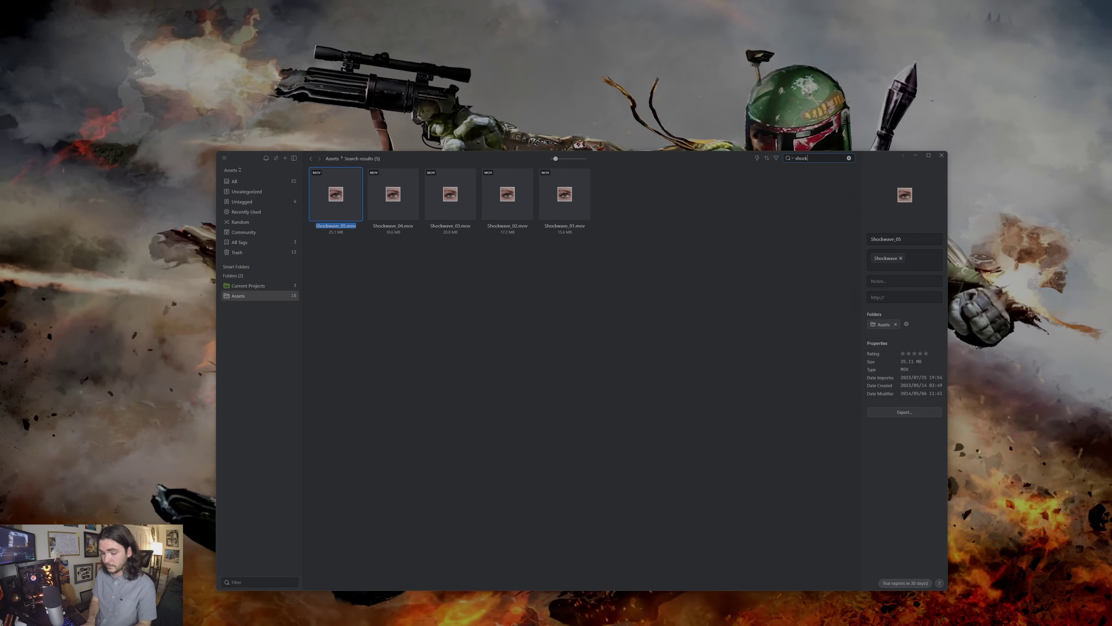
key(BackSpace)
key(BackSpace)
key(BackSpace)
key(BackSpace)
key(BackSpace)
key(BackSpace)
key(BackSpace)
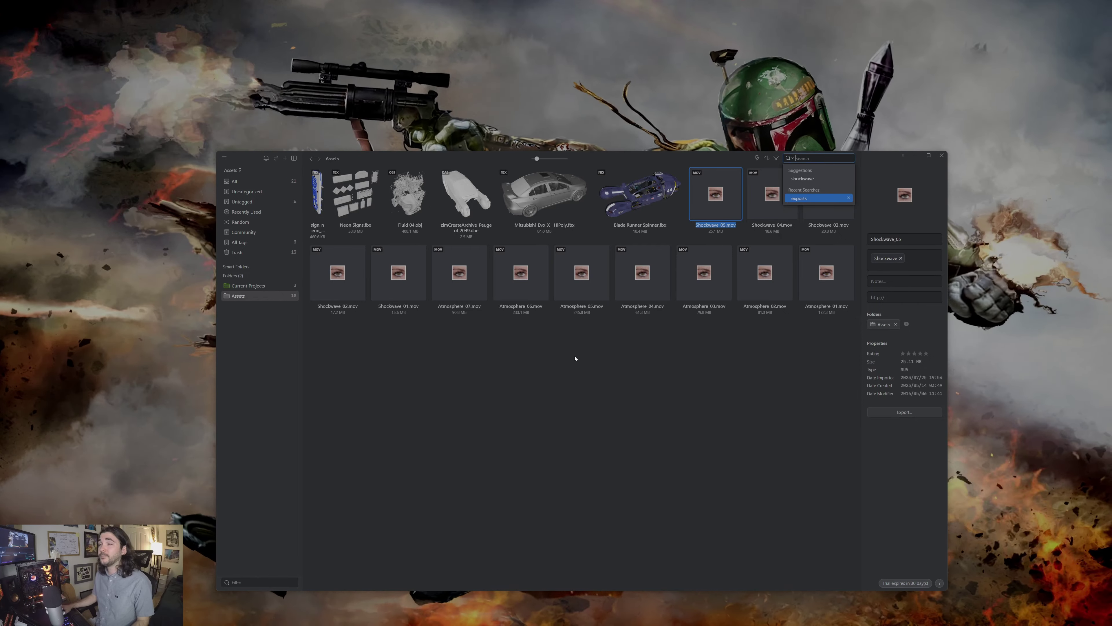
Step: Select and clear the second row of clips, then bring Directory Opus Find Results forward
click(819, 340)
drag(818, 340, 350, 302)
click(481, 391)
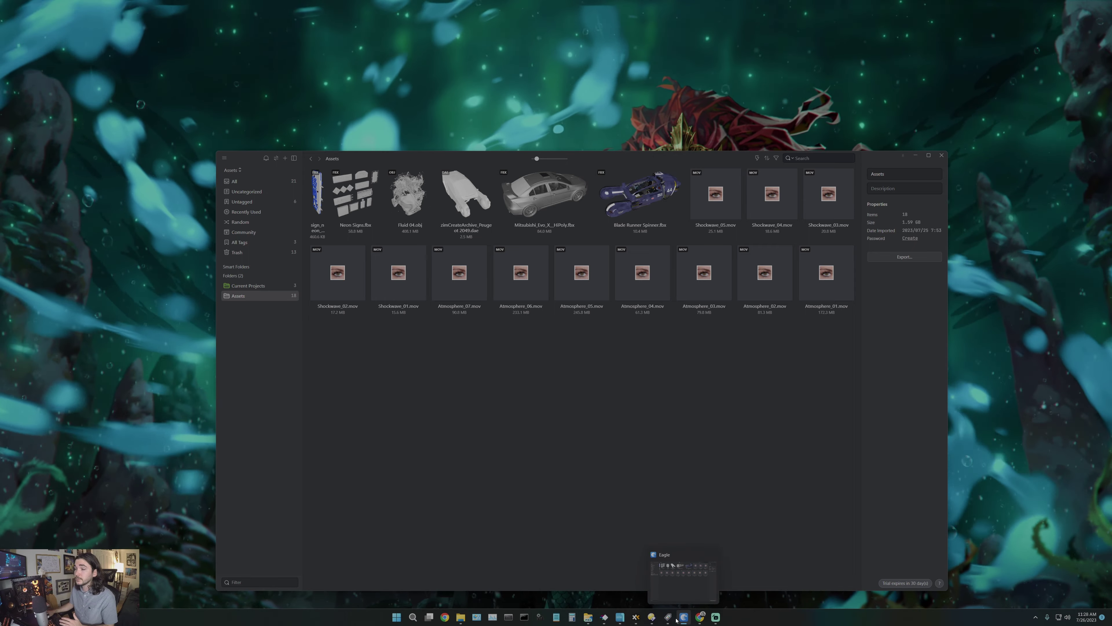
click(652, 617)
drag(465, 68, 456, 81)
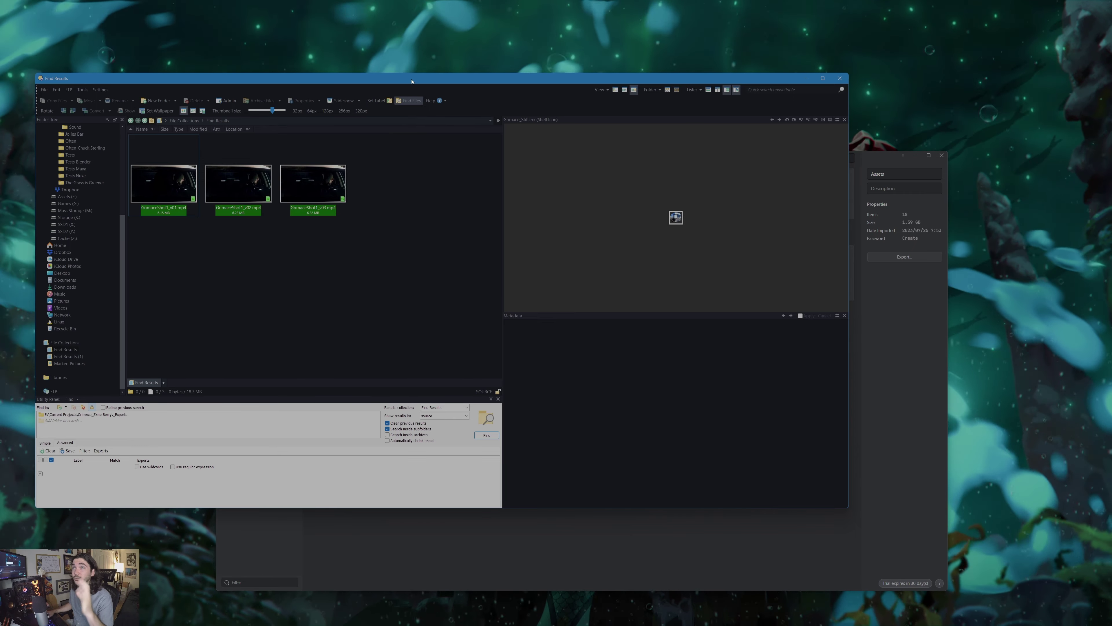
Step: Move Find Results to the upper left and shift the Eagle Assets window right
drag(412, 81, 405, 59)
click(539, 528)
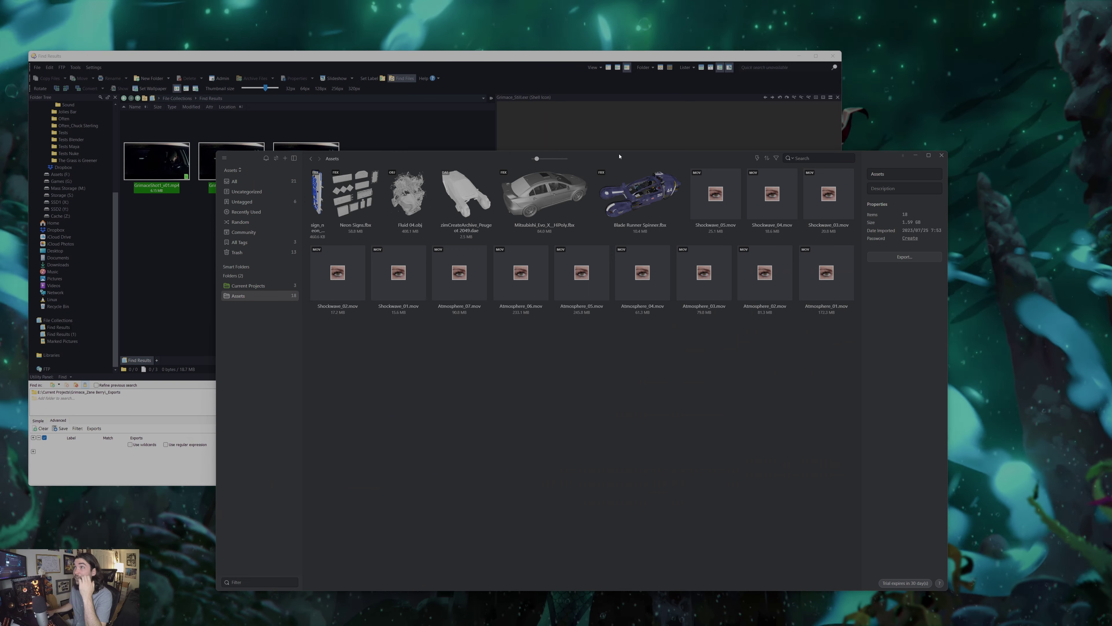
drag(621, 156, 694, 159)
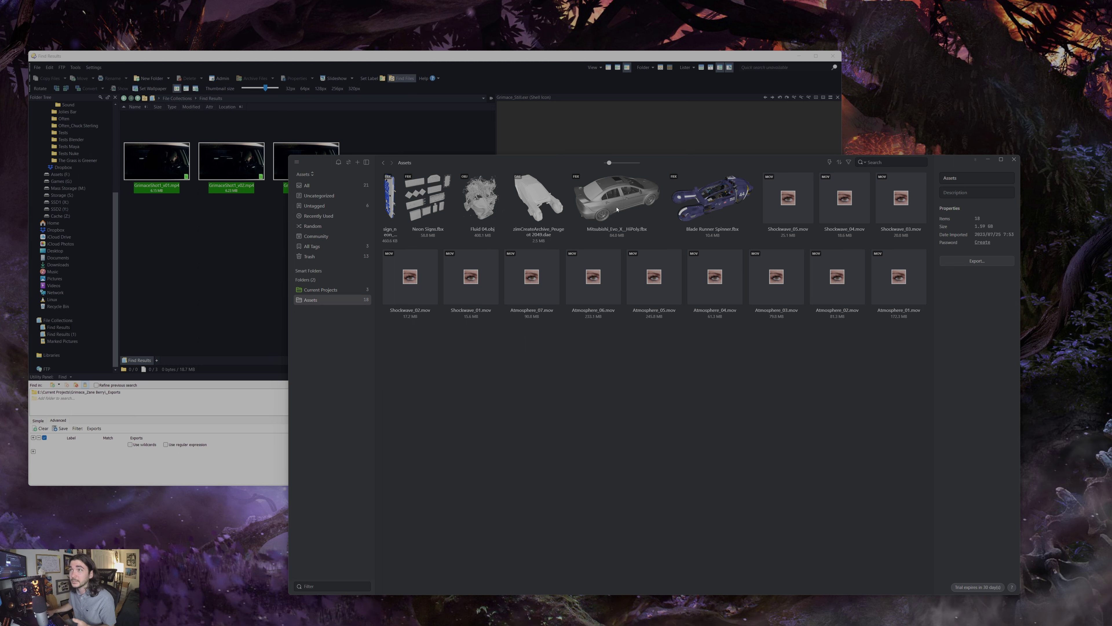
drag(755, 165, 773, 173)
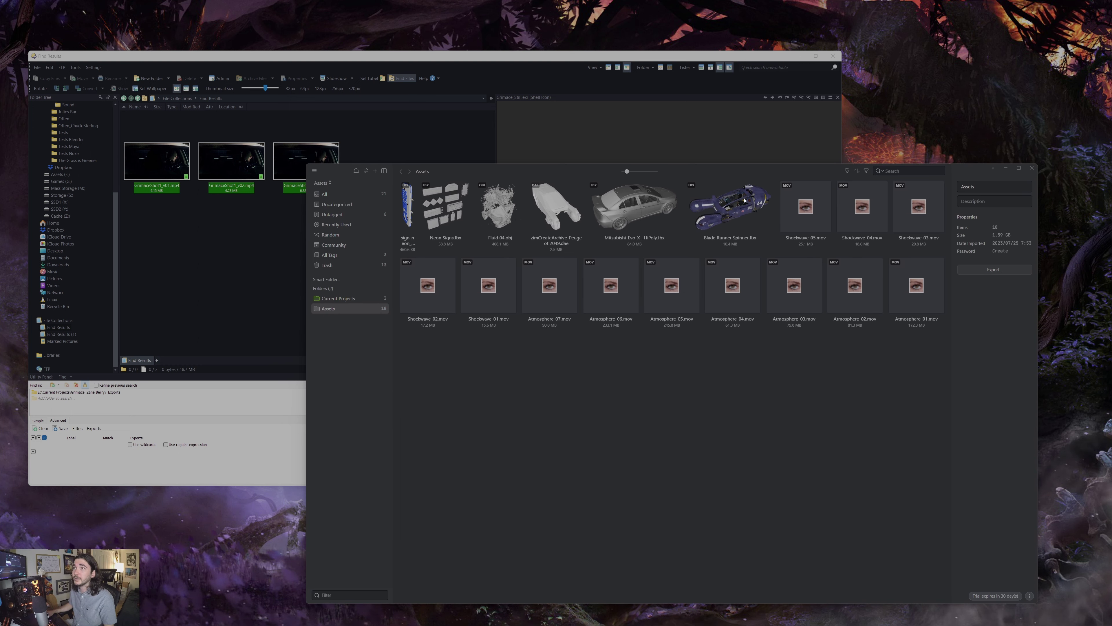
mouse_move(714, 235)
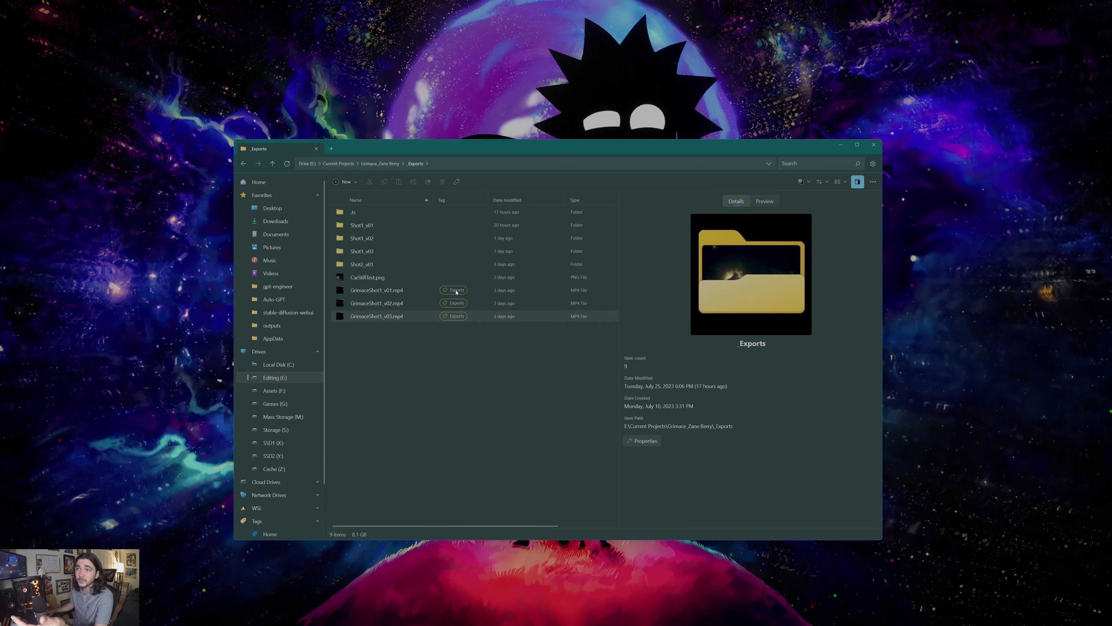
Step: Scroll the Files sidebar down to reveal the Tags section
scroll(279, 520, down, 2)
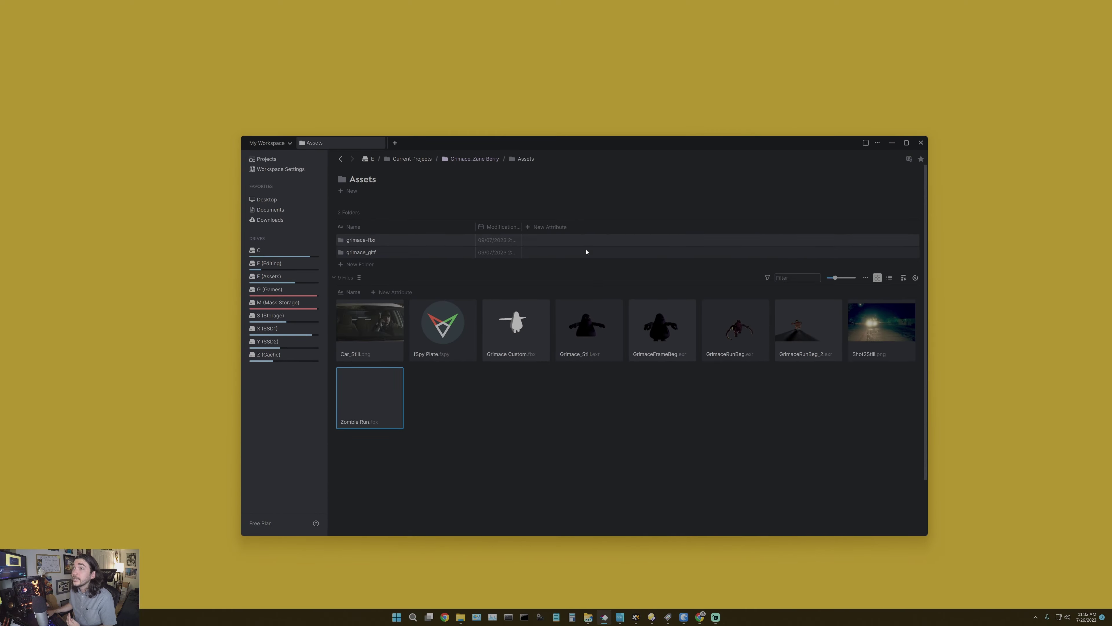
Step: Reposition the Anchorpoint window showing the Assets folder on the desktop
drag(606, 149, 587, 165)
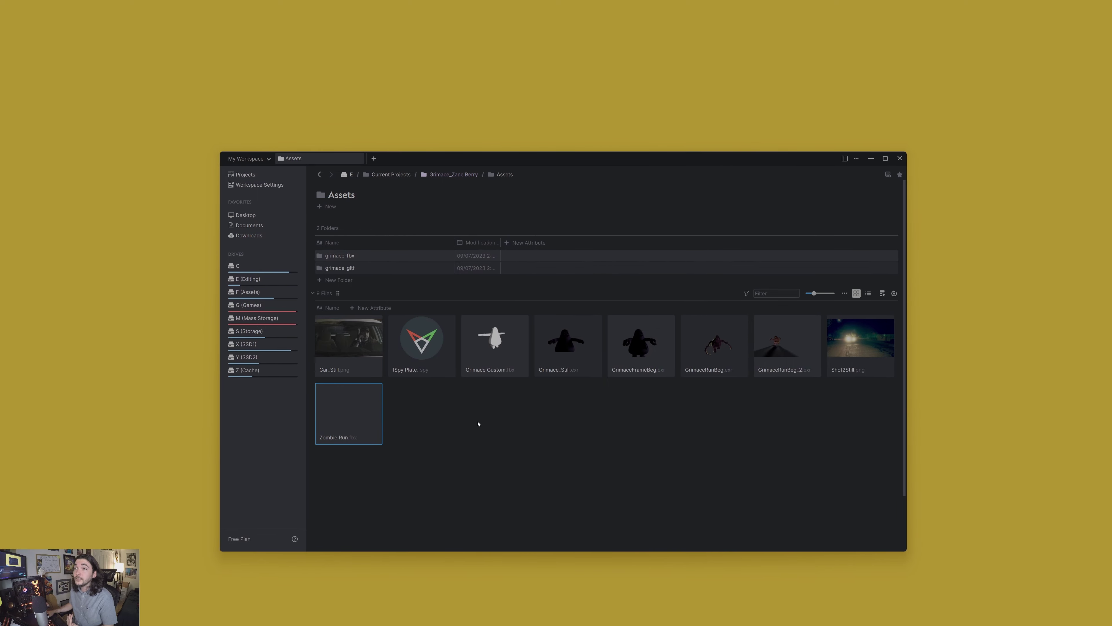